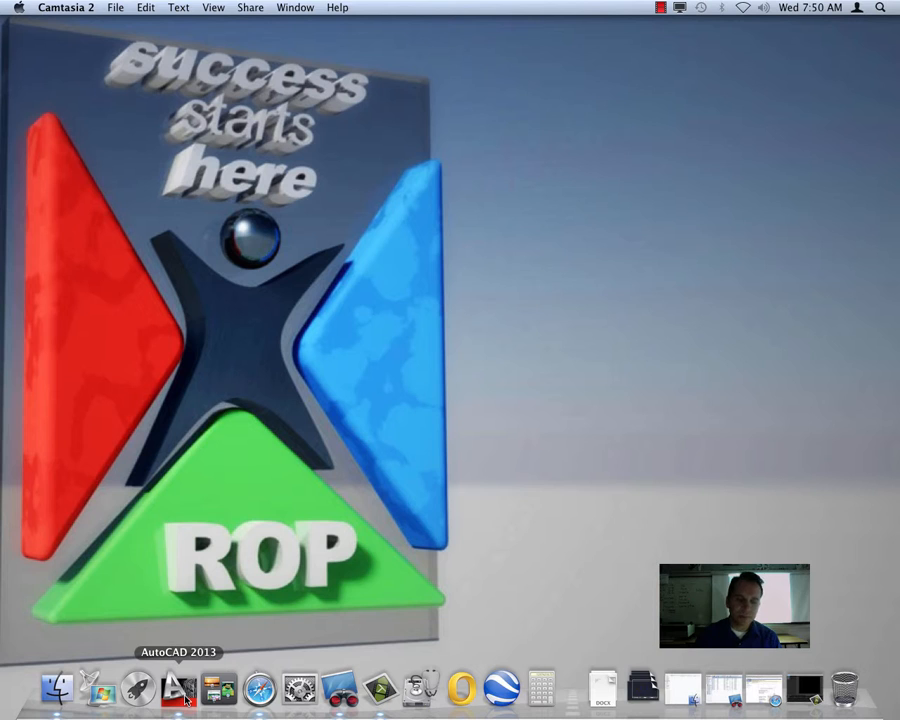
Switch to AutoCAD 2013 and create a new drawing from the MM_Template.dwt template
click(181, 690)
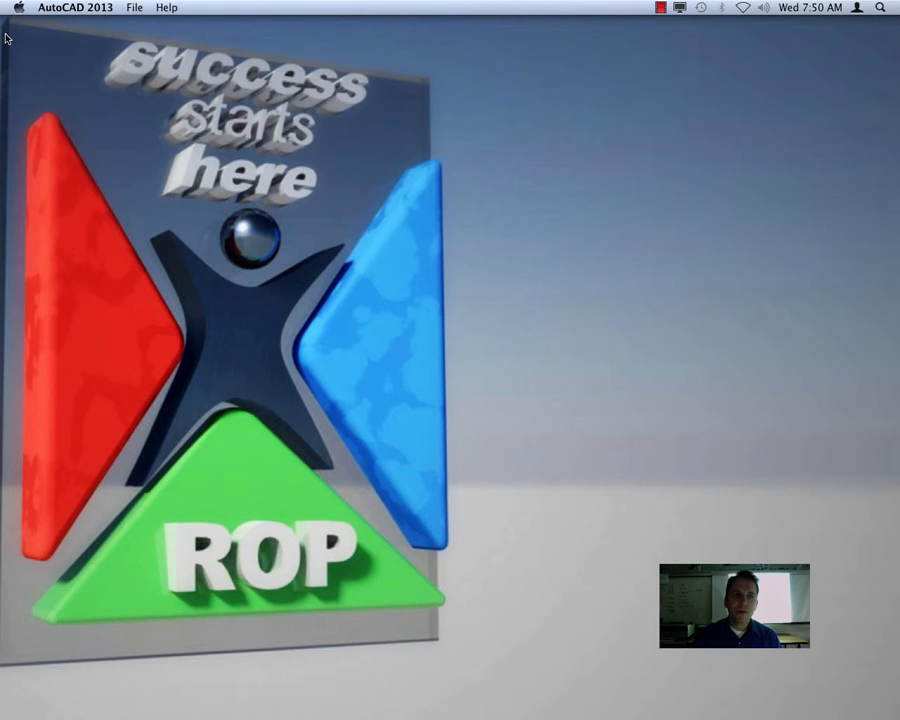
click(143, 8)
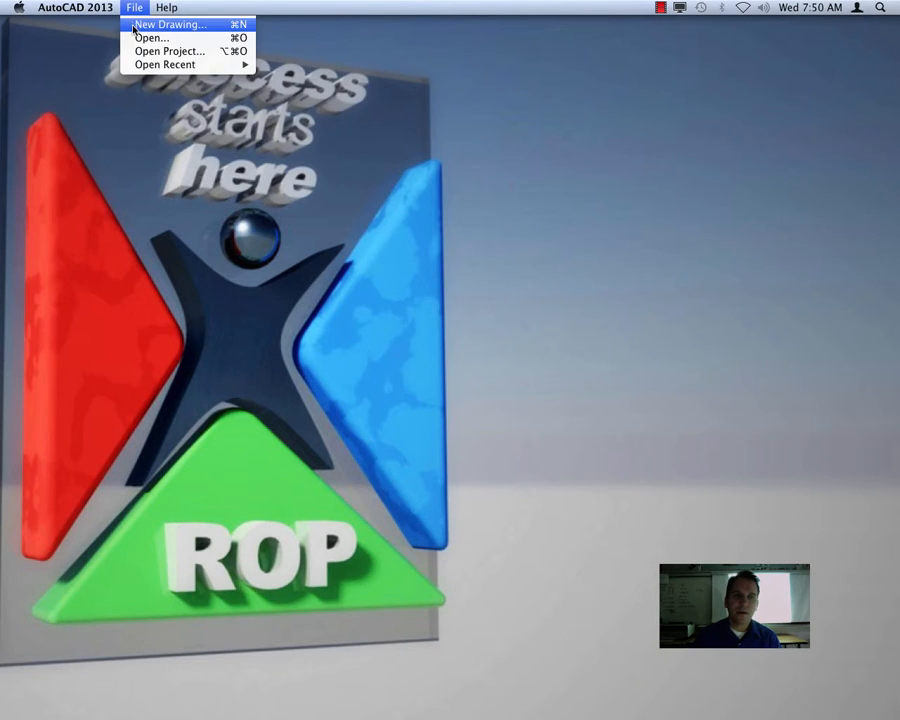
click(132, 25)
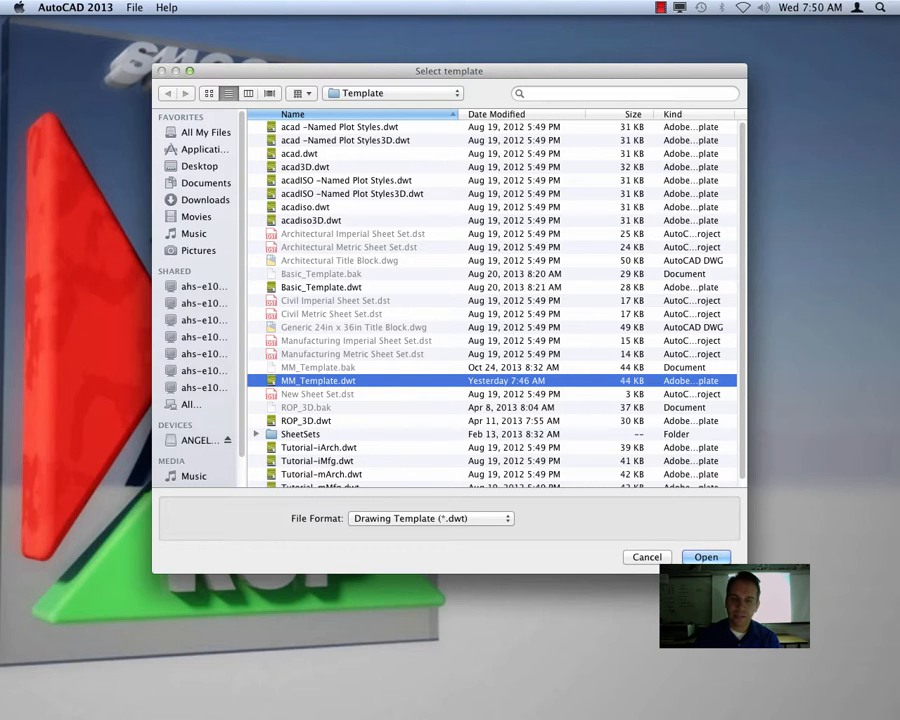
click(708, 557)
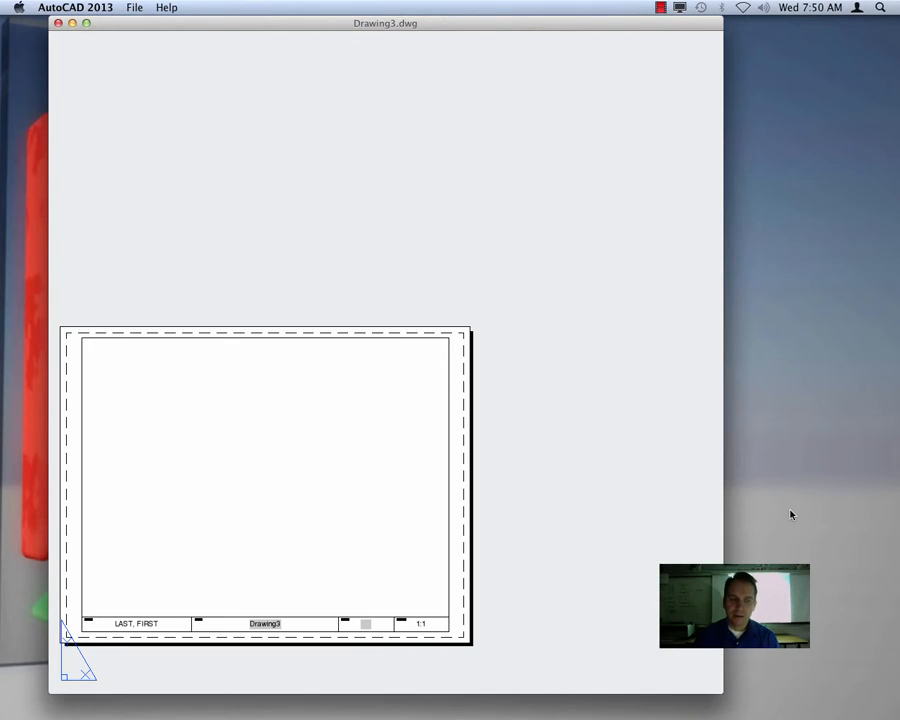
Zoom the 8.5 x 11 layout to show the whole sheet
click(601, 202)
key(Escape)
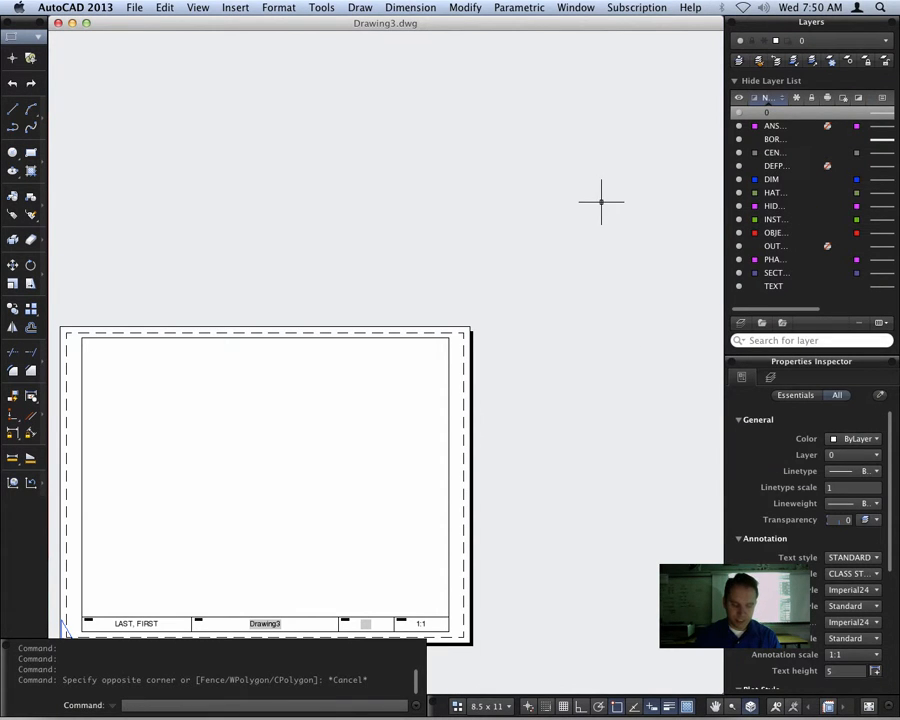
text(z)
key(Return)
text(a)
key(Return)
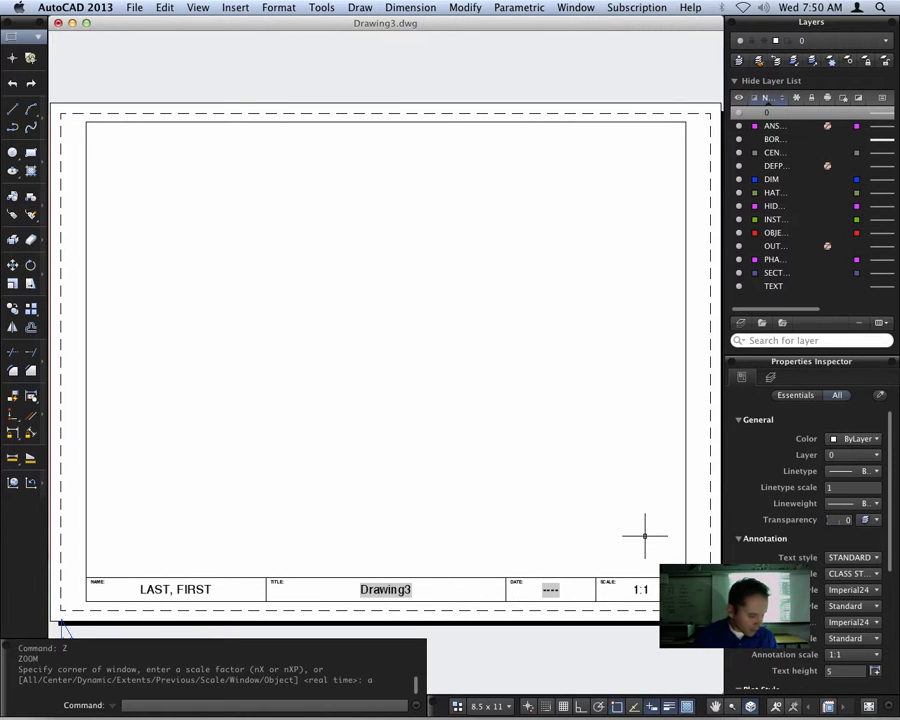
Switch from the 8.5 x 11 layout to model space and center the enlarged grid area in view
click(488, 706)
click(530, 638)
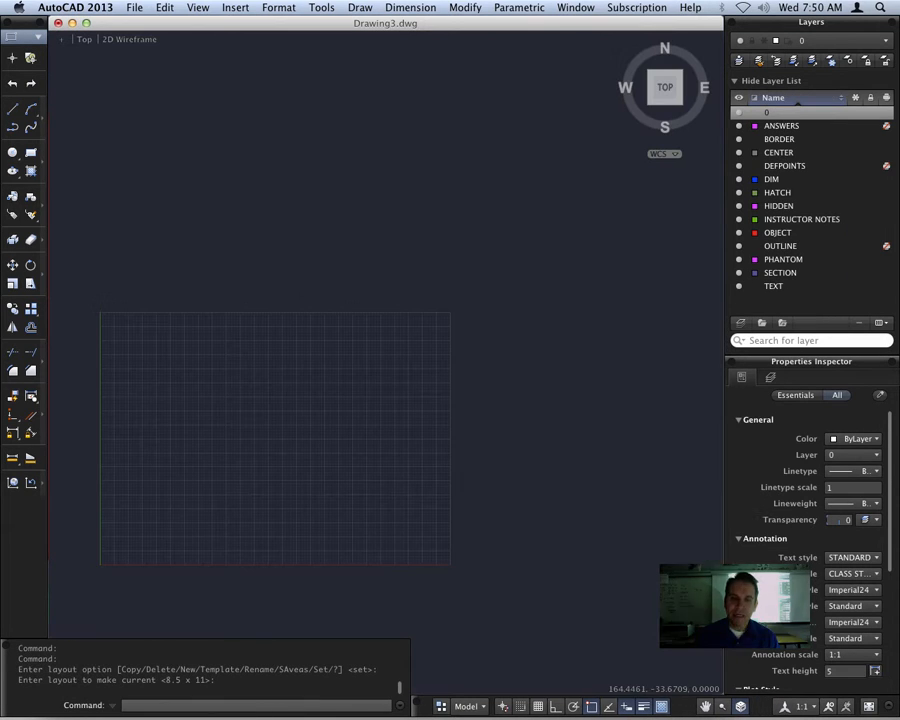
middle_drag(282, 458, 430, 381)
scroll(430, 377, up, 2)
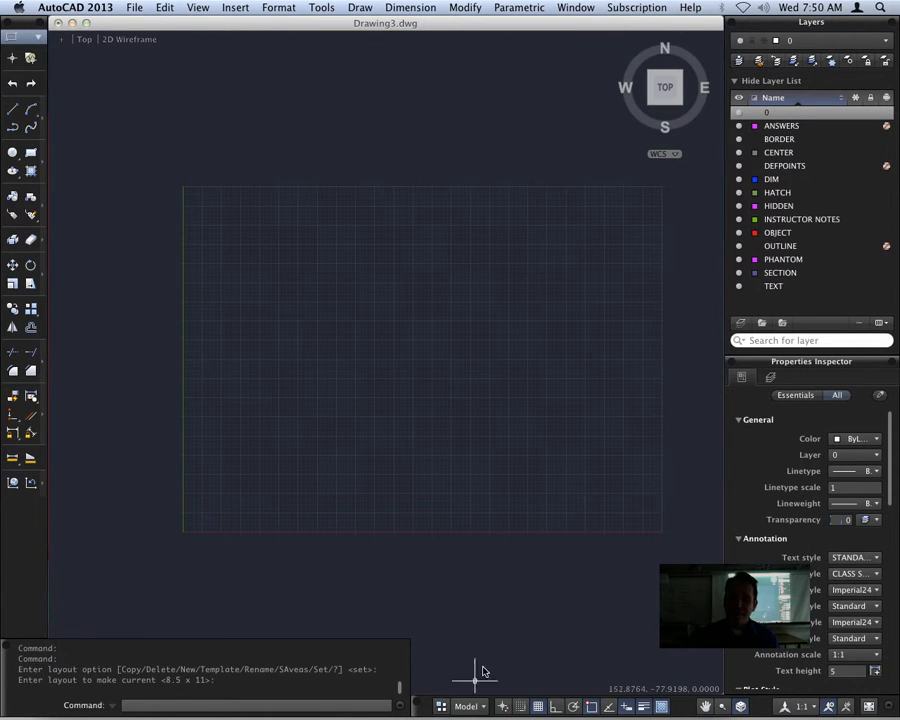
Look at the 8.5 x 11 layout again and return to model space
click(468, 706)
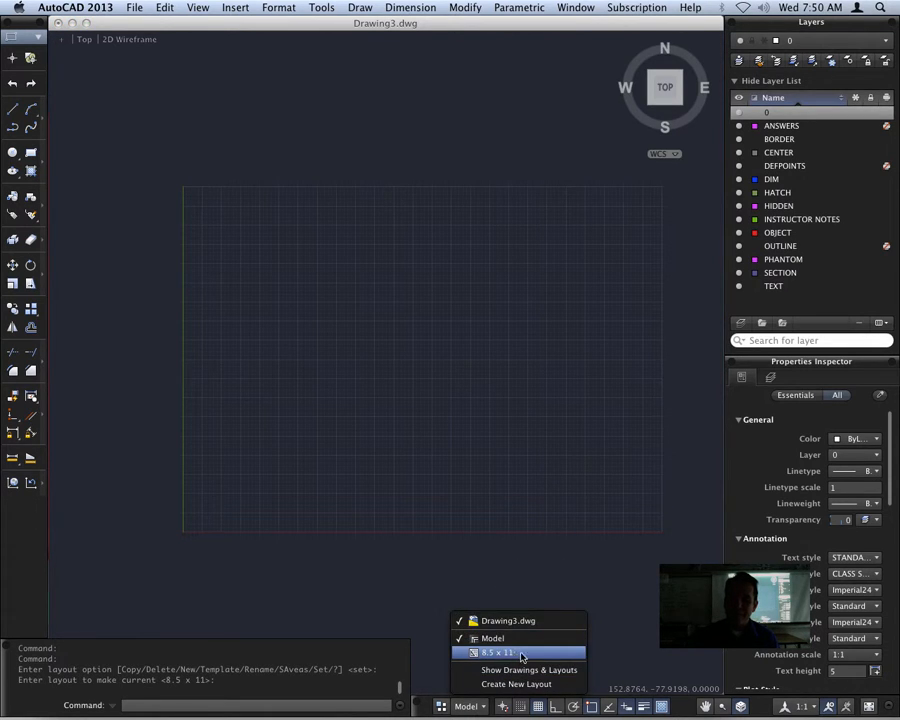
click(514, 653)
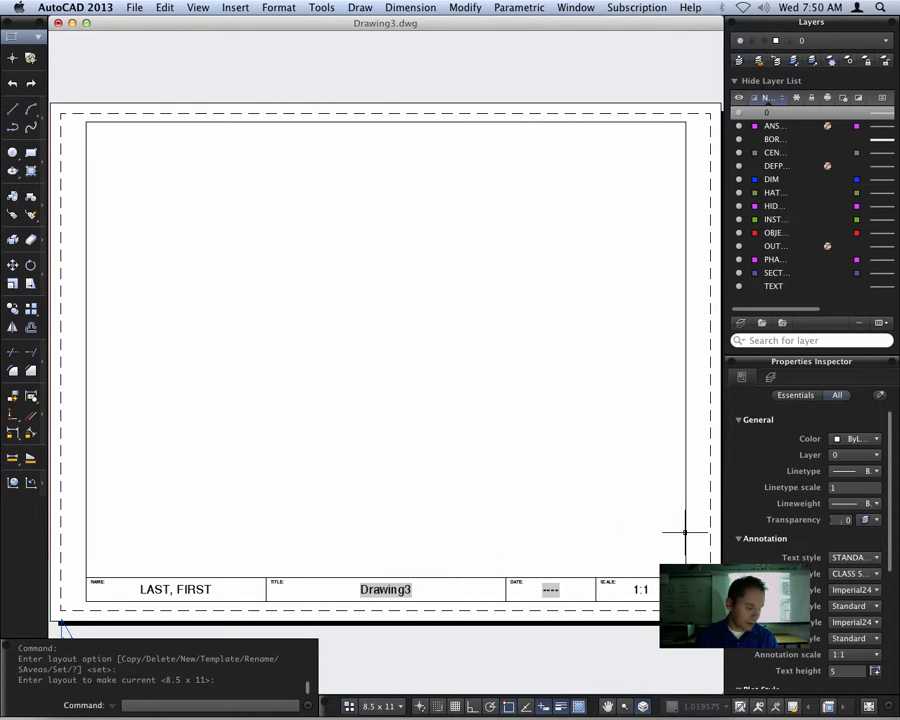
click(378, 706)
click(418, 644)
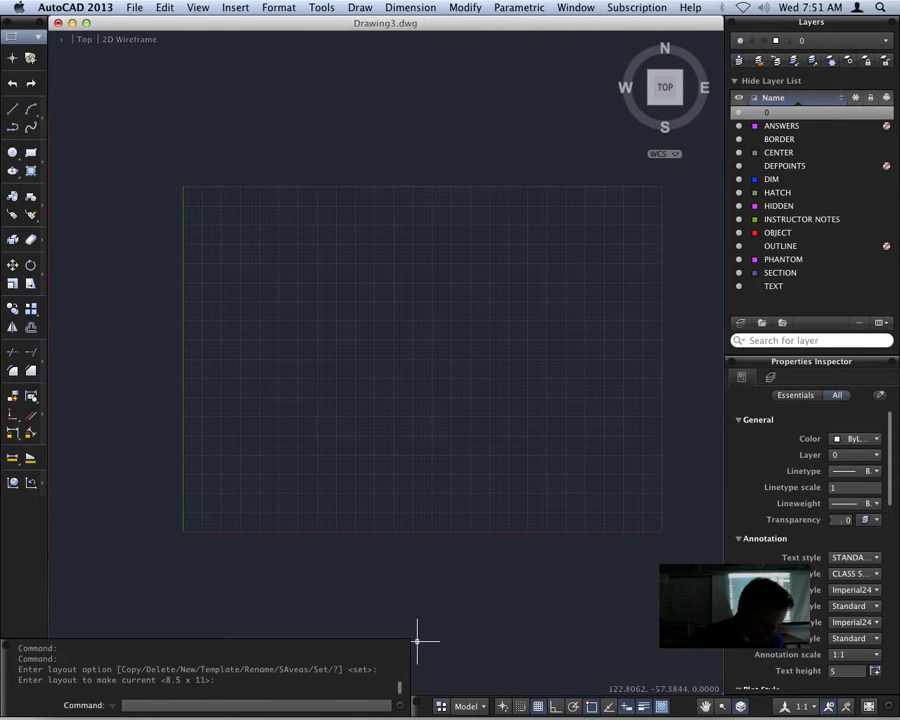
Set the drawing units to Architectural length with 0'-0 1/64" precision and an angle precision of 0.000
text(units)
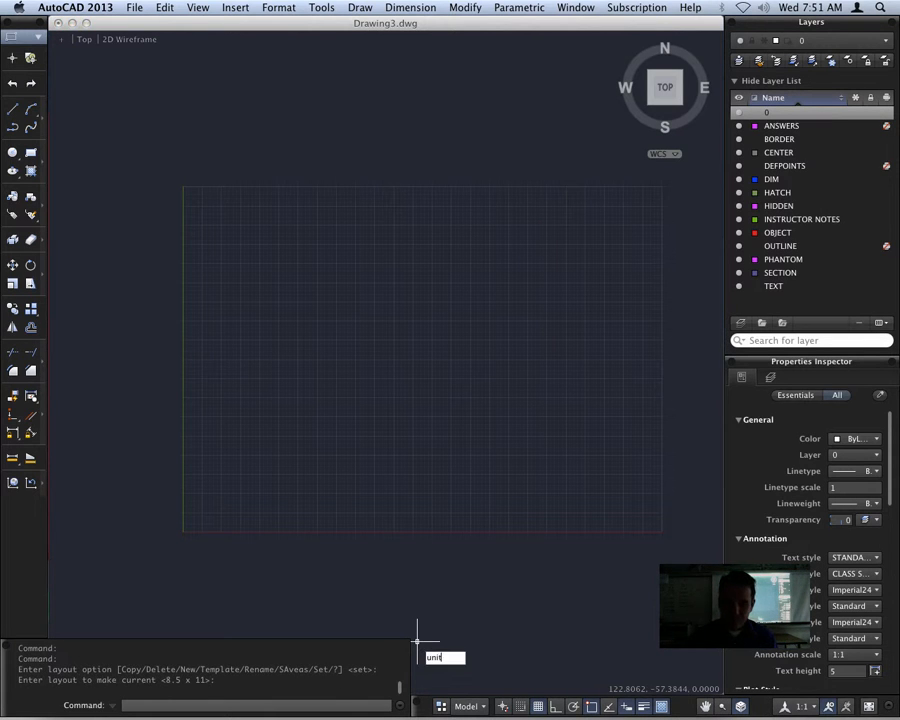
key(Return)
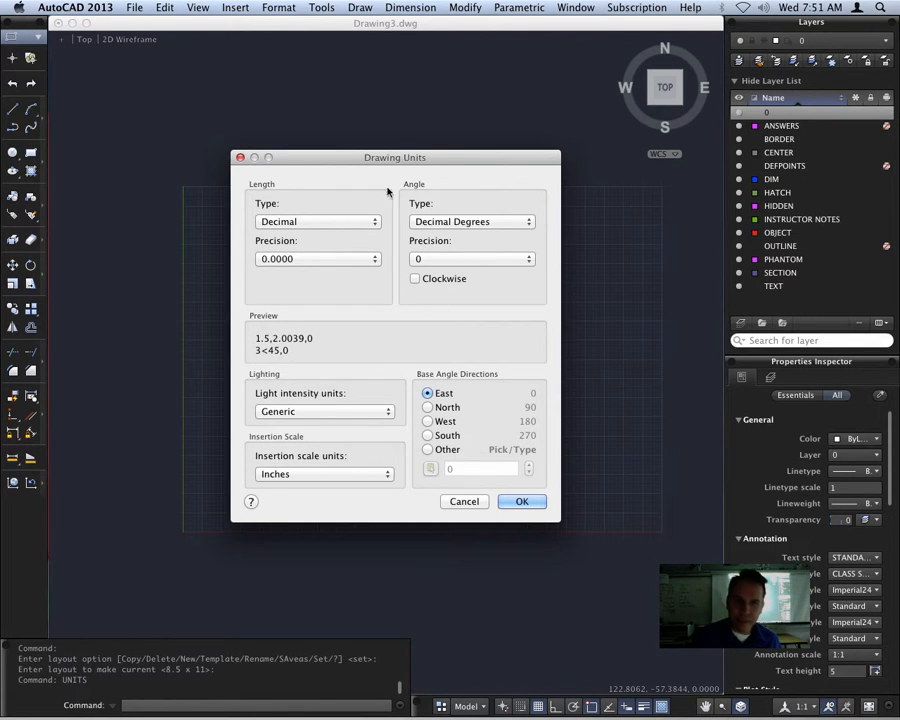
click(303, 222)
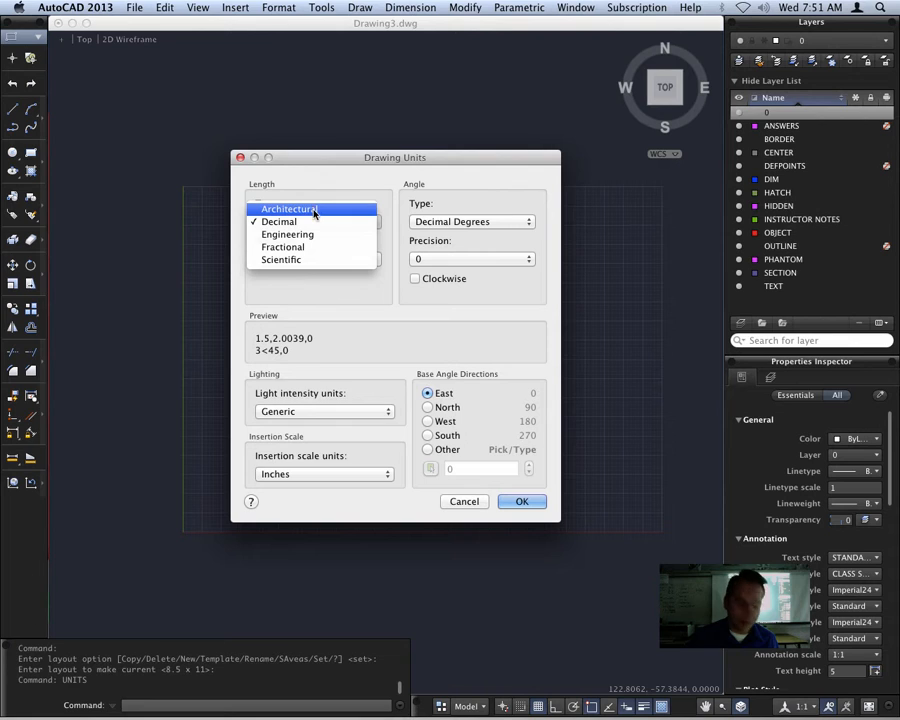
click(313, 209)
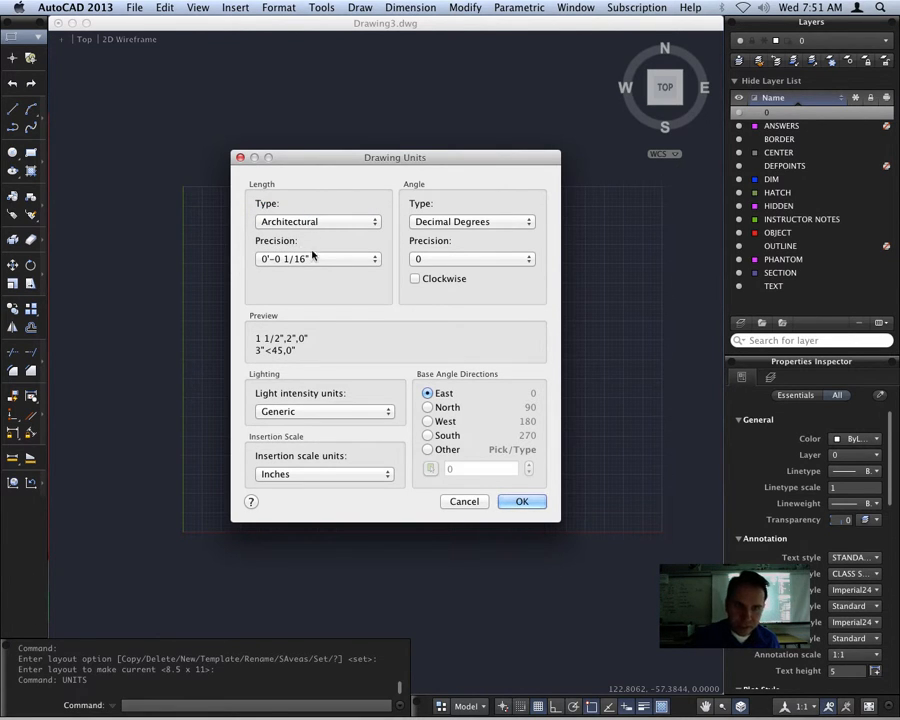
click(316, 259)
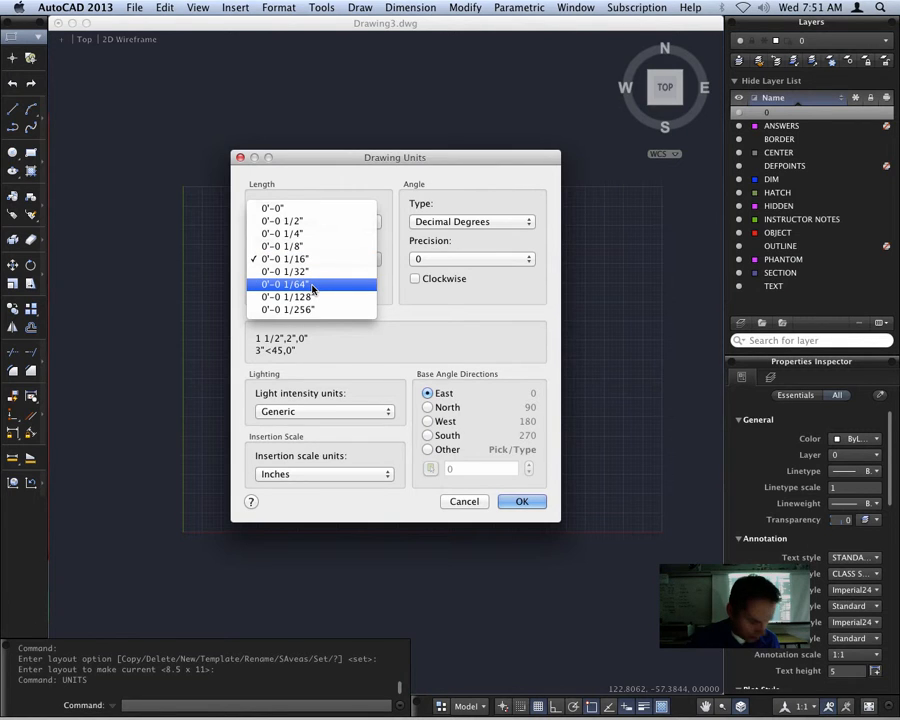
click(312, 285)
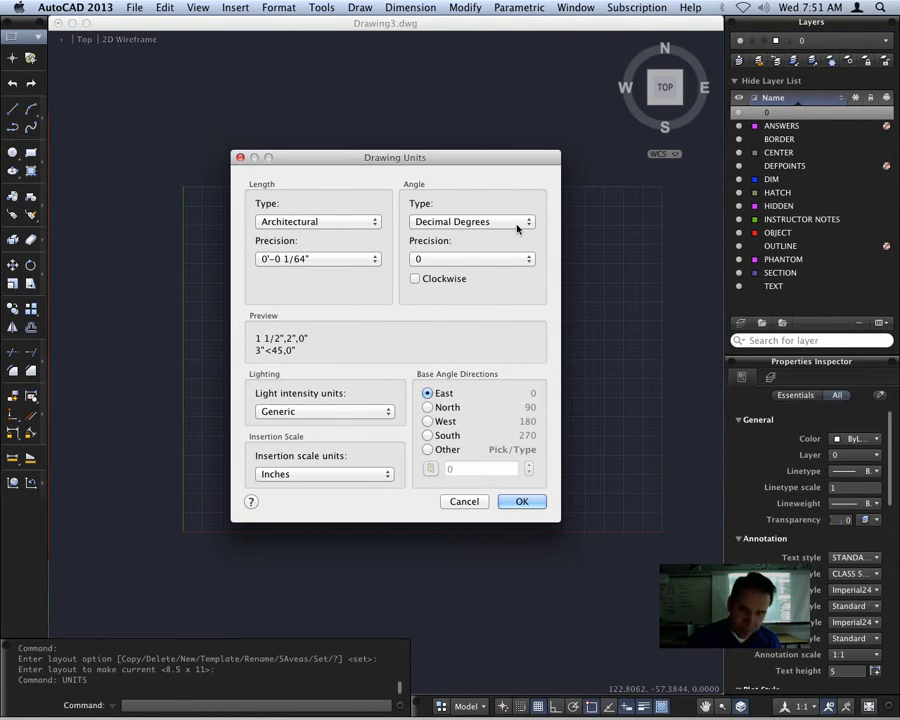
click(464, 261)
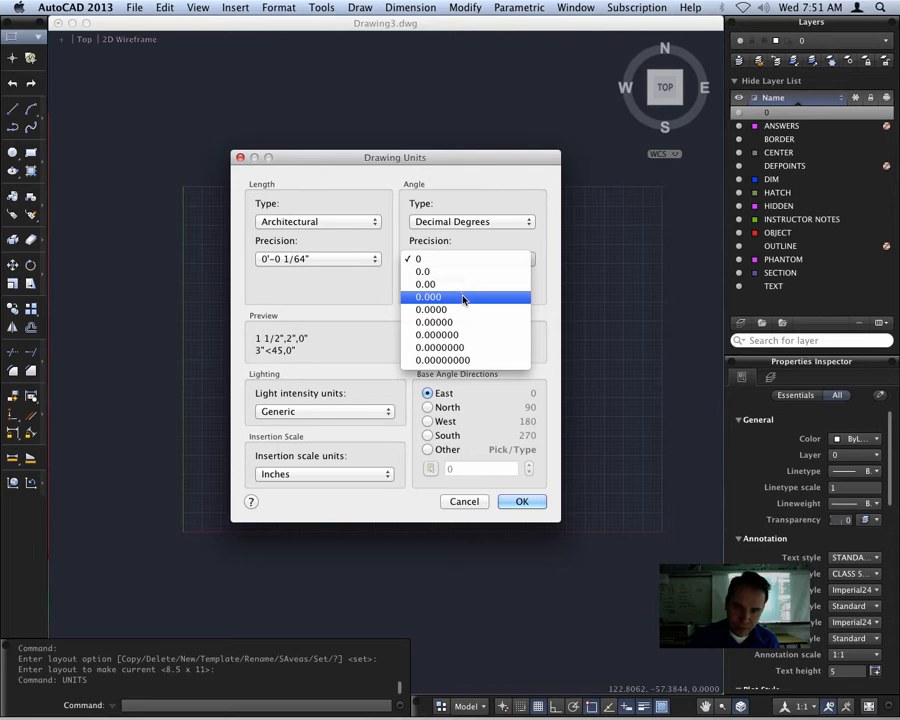
click(463, 298)
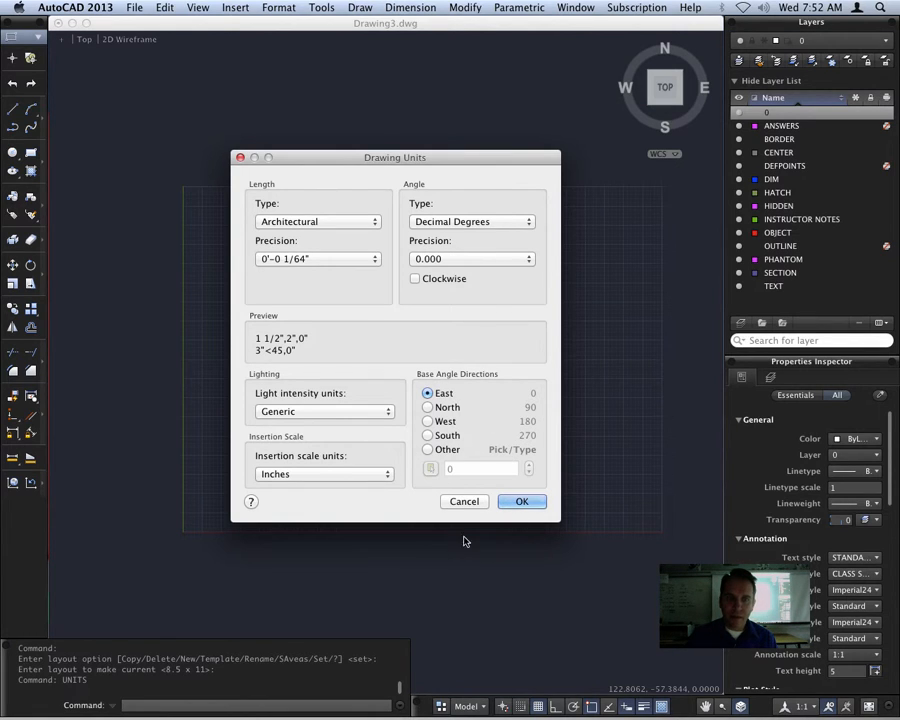
click(522, 502)
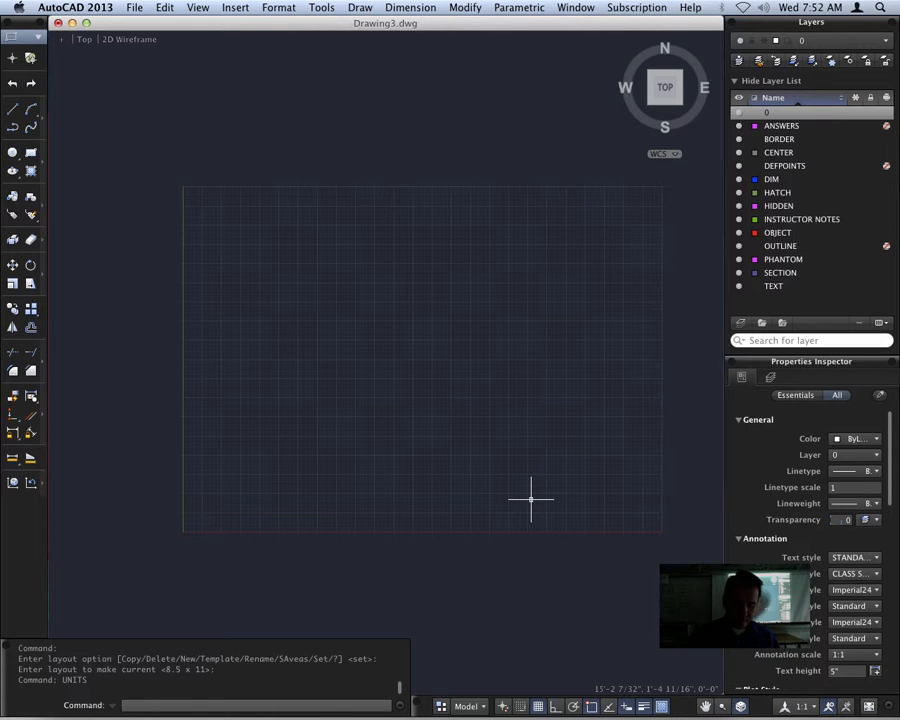
Modify the CLASS STYLE dimension style, setting the baseline spacing of its dimension lines to 5'
text(D)
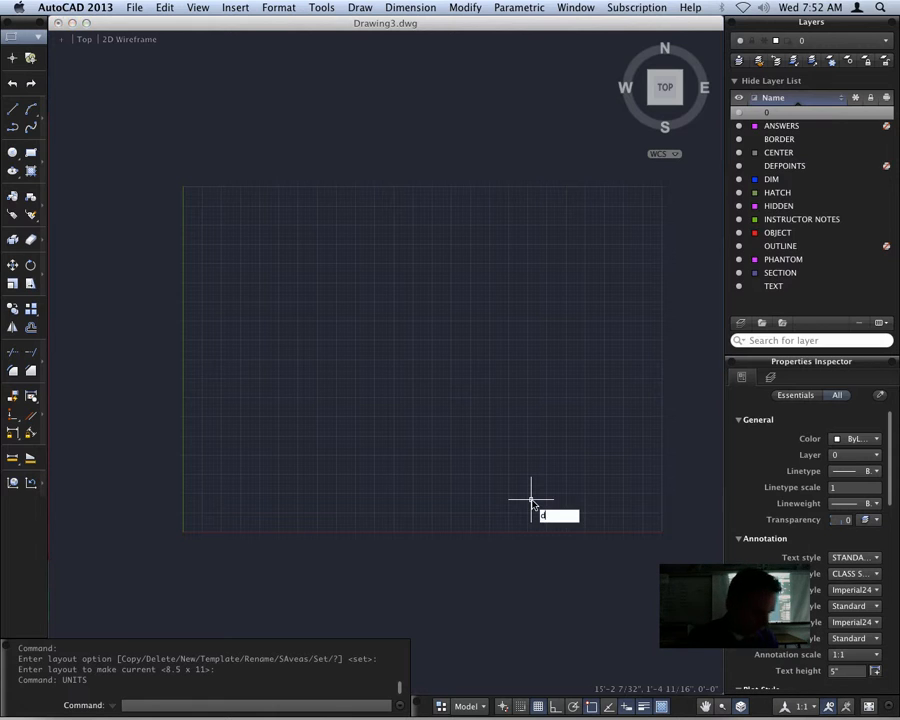
key(Return)
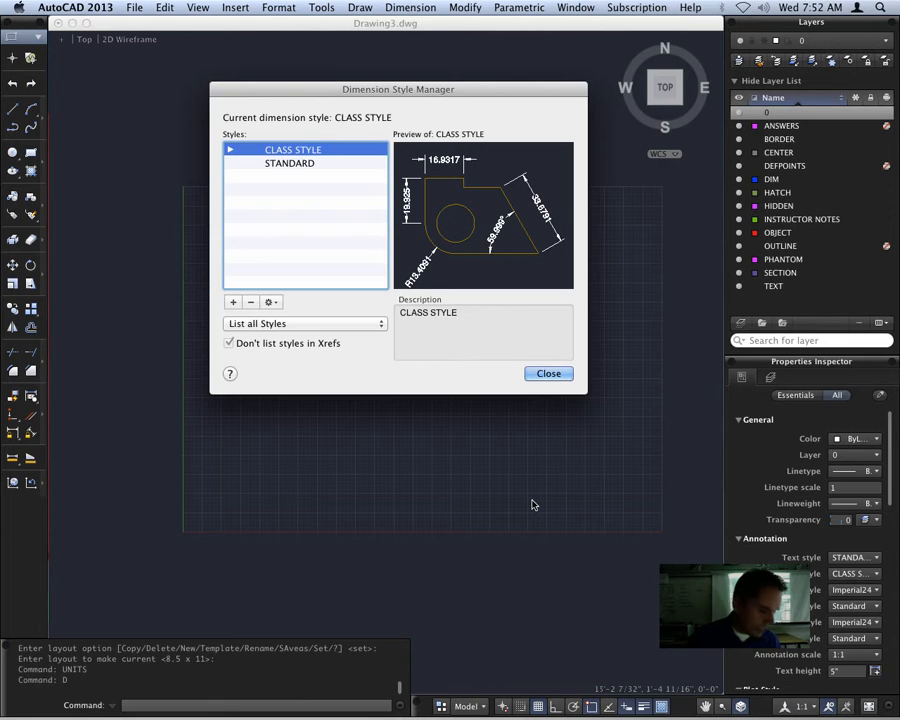
click(270, 302)
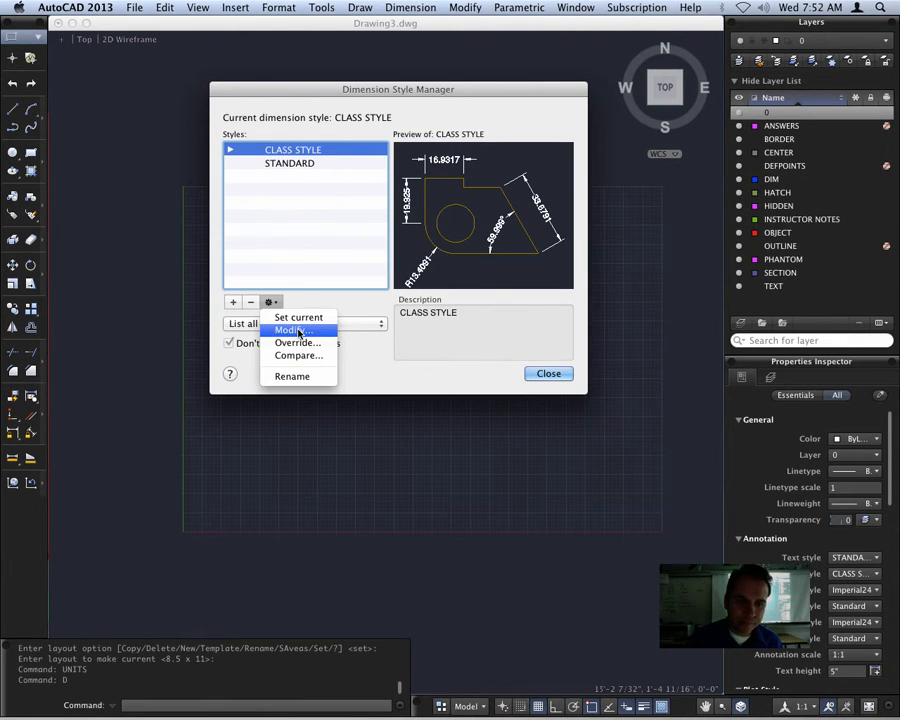
click(296, 330)
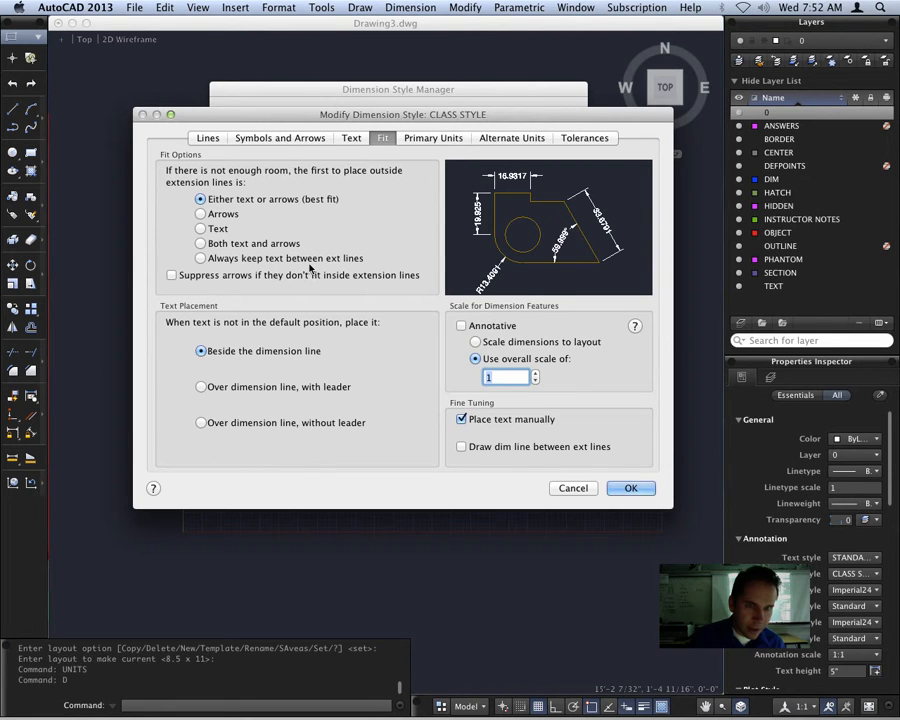
click(206, 140)
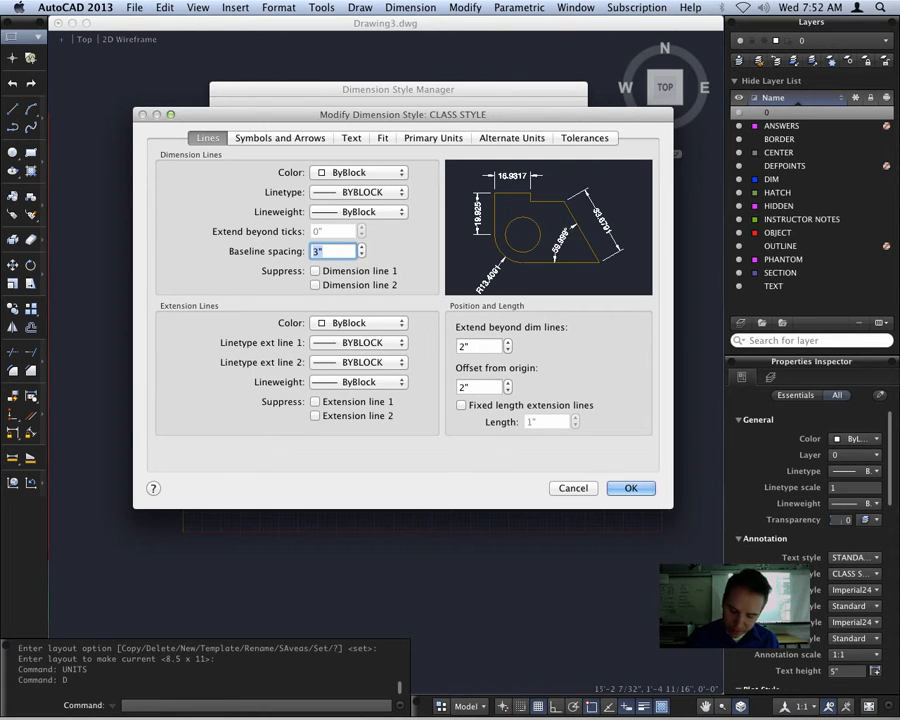
text(5")
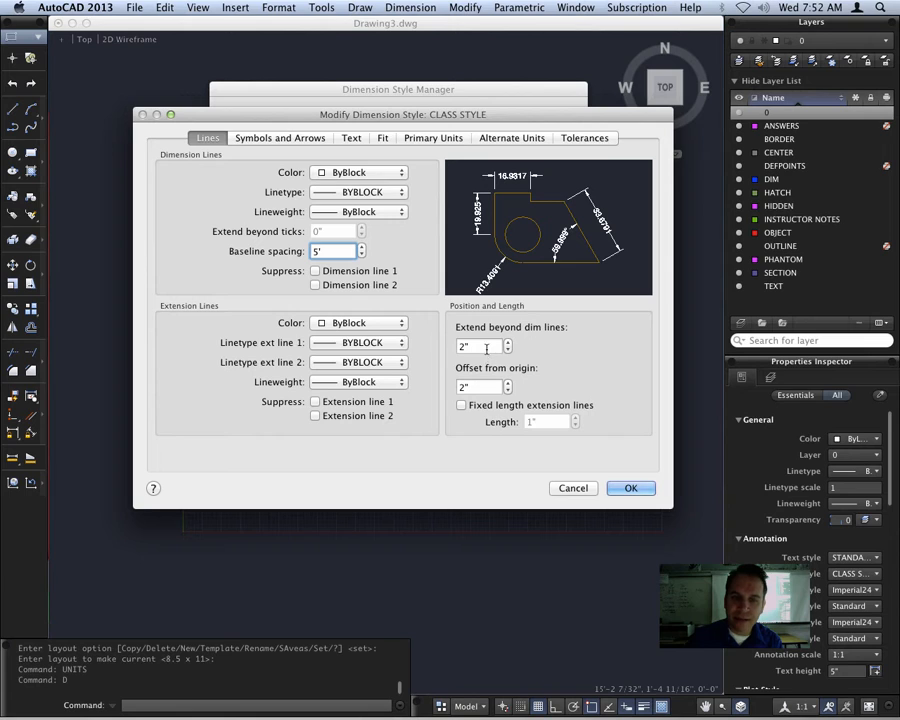
Set the extension lines to extend 5' beyond the dimension lines with a 5' offset from origin
key(Tab)
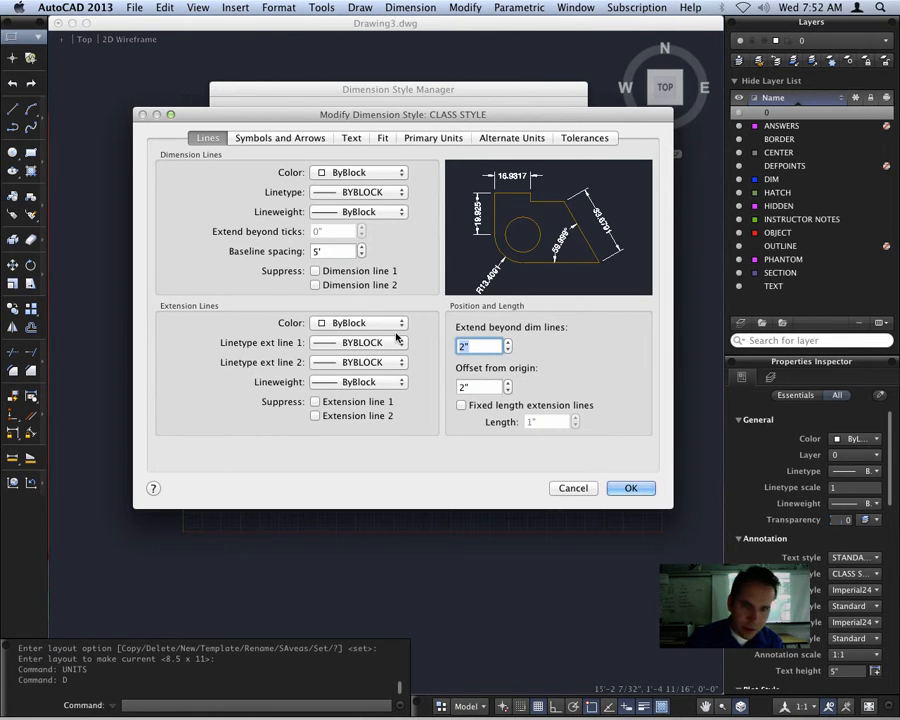
text(5)
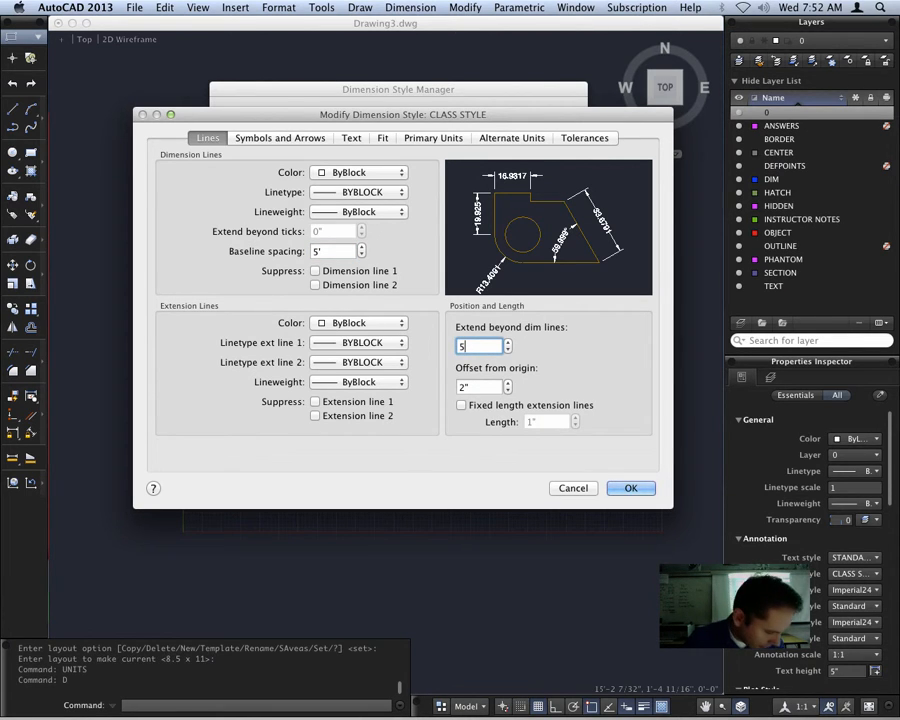
text(')
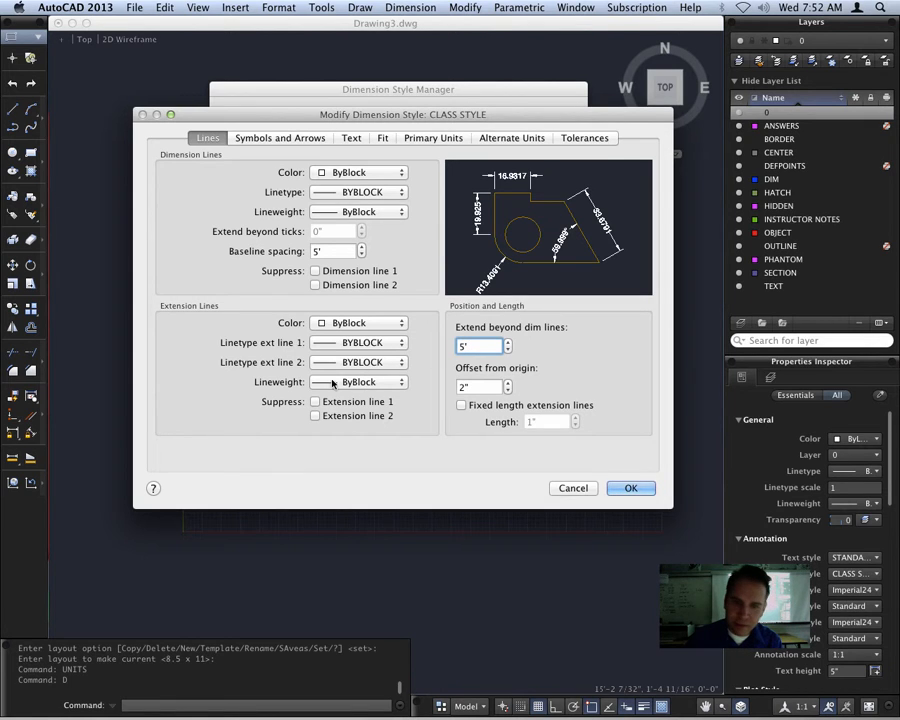
key(Tab)
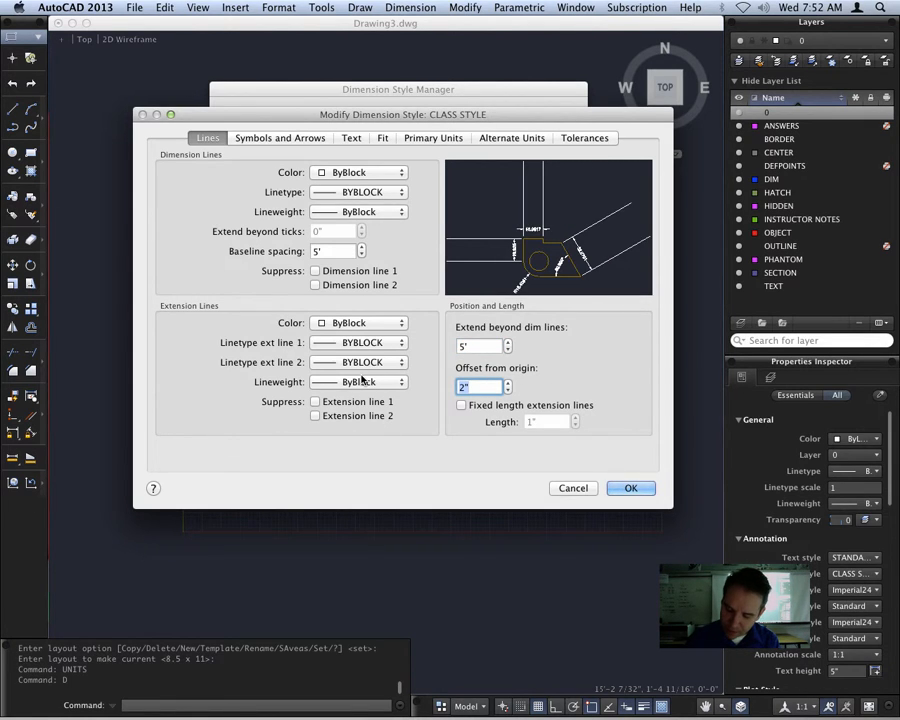
text(5')
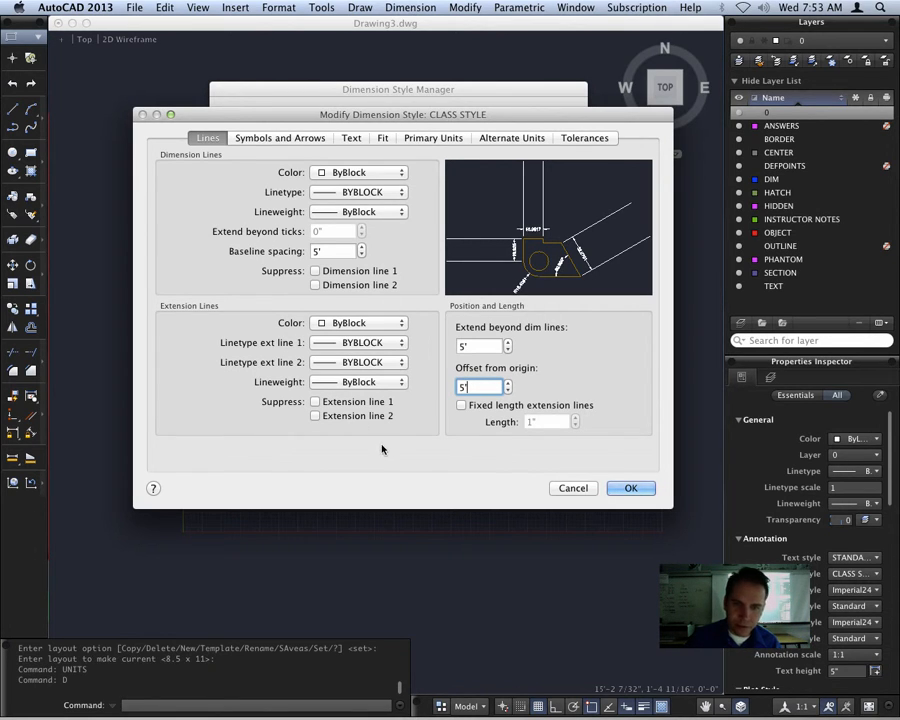
Set the dimension style's break size to 5' and its linear jog height factor to 3'
click(279, 139)
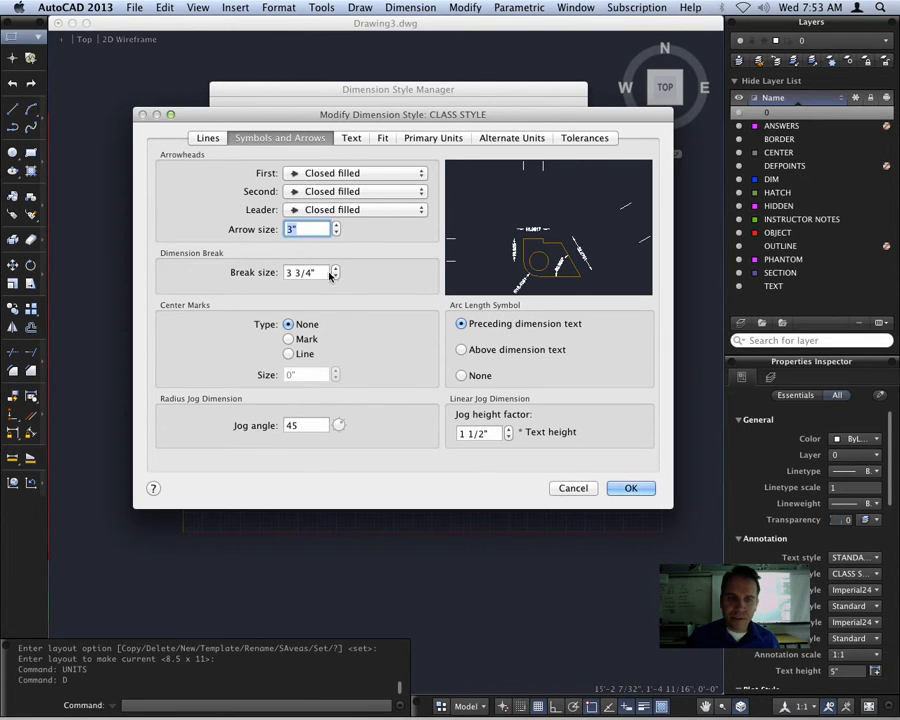
key(Tab)
text(5)
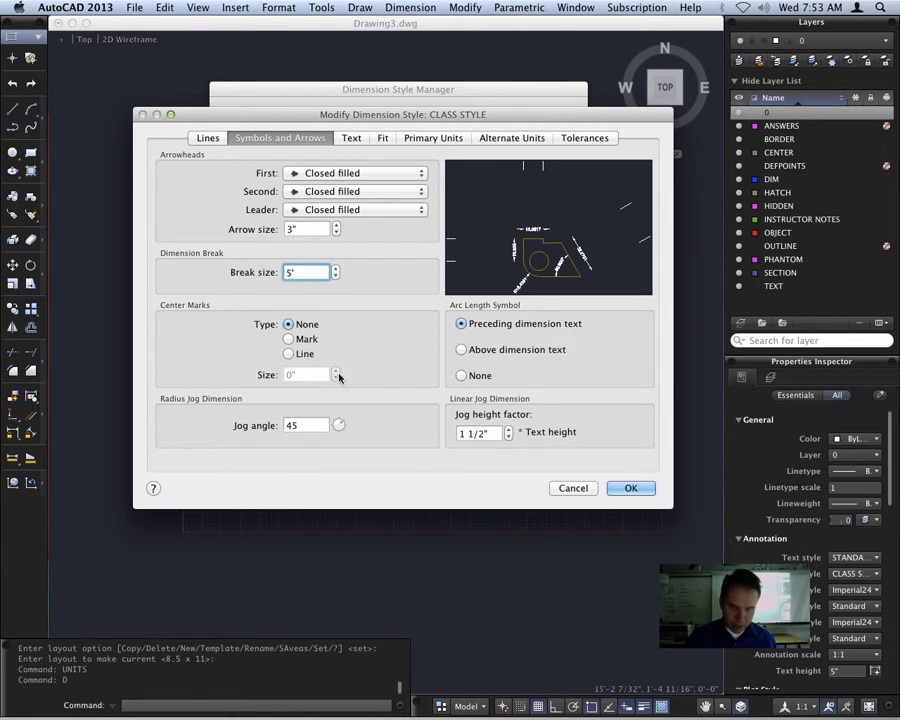
key(Tab)
key(Tab)
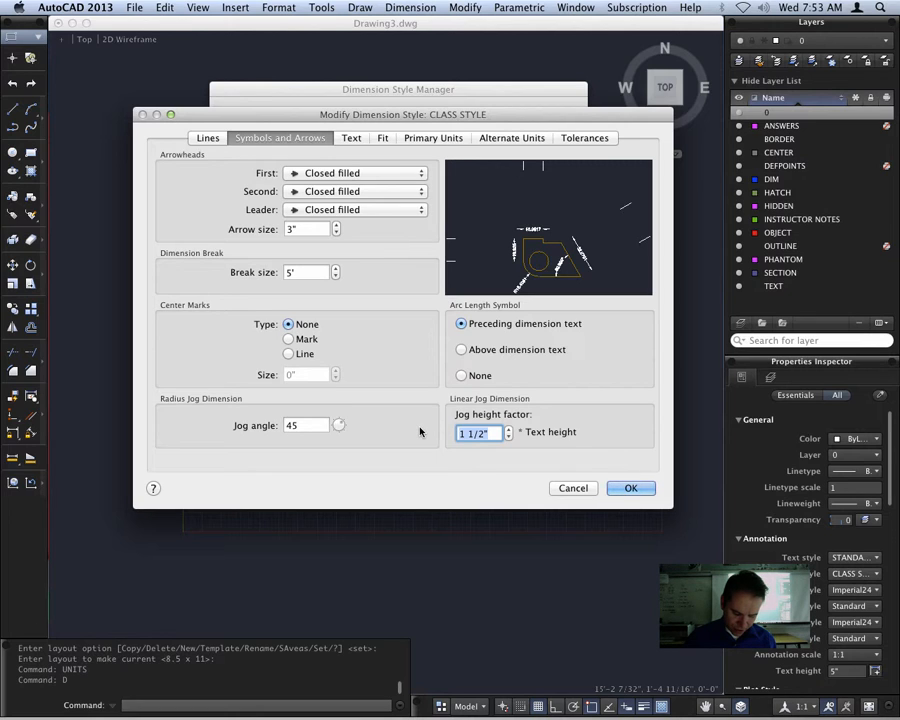
text(3)
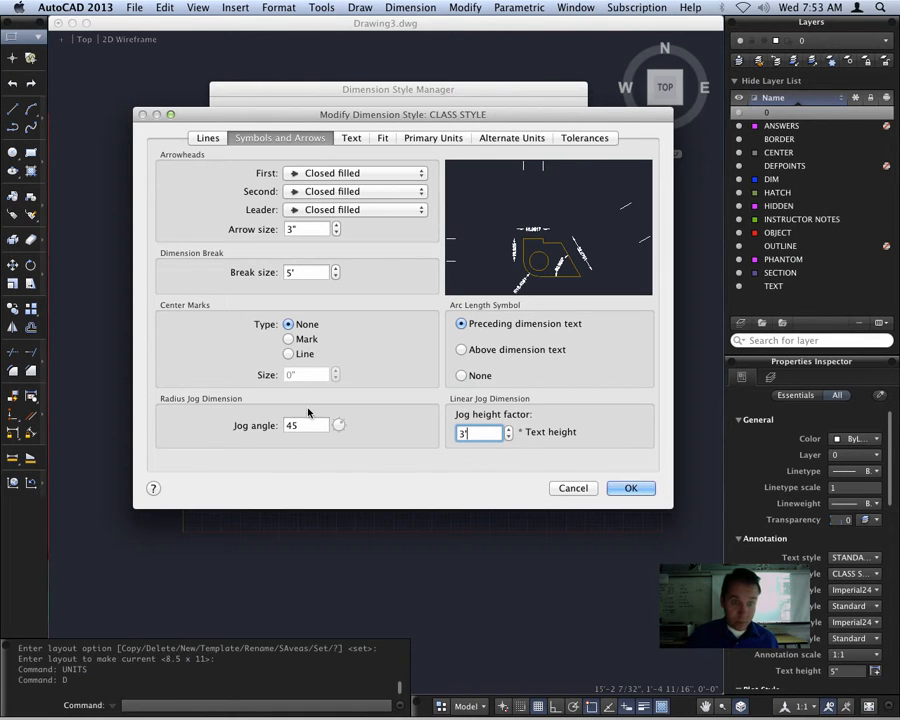
Set the arrow size of the CLASS STYLE dimension style to 5'
key(Tab)
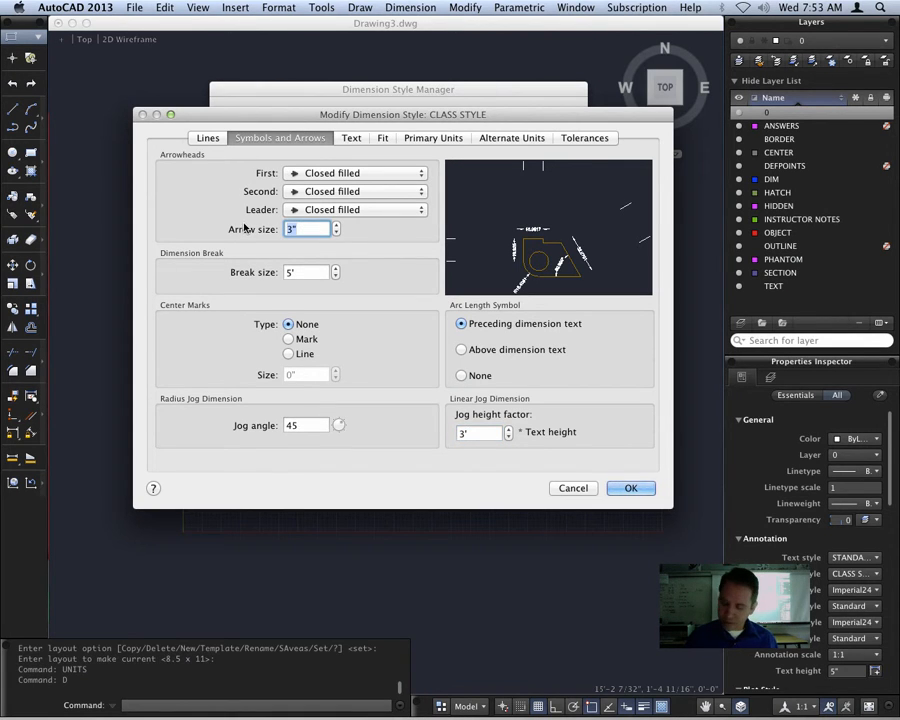
text(5')
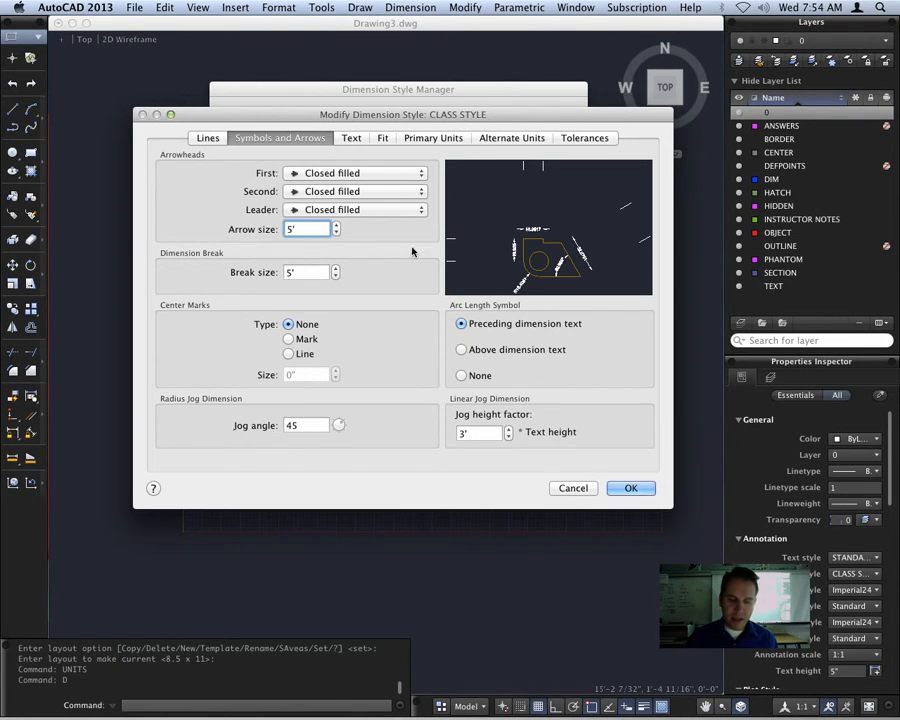
Set the dimension text height to 5', its offset from the dimension line to 5', and its alignment to ISO standard
click(348, 138)
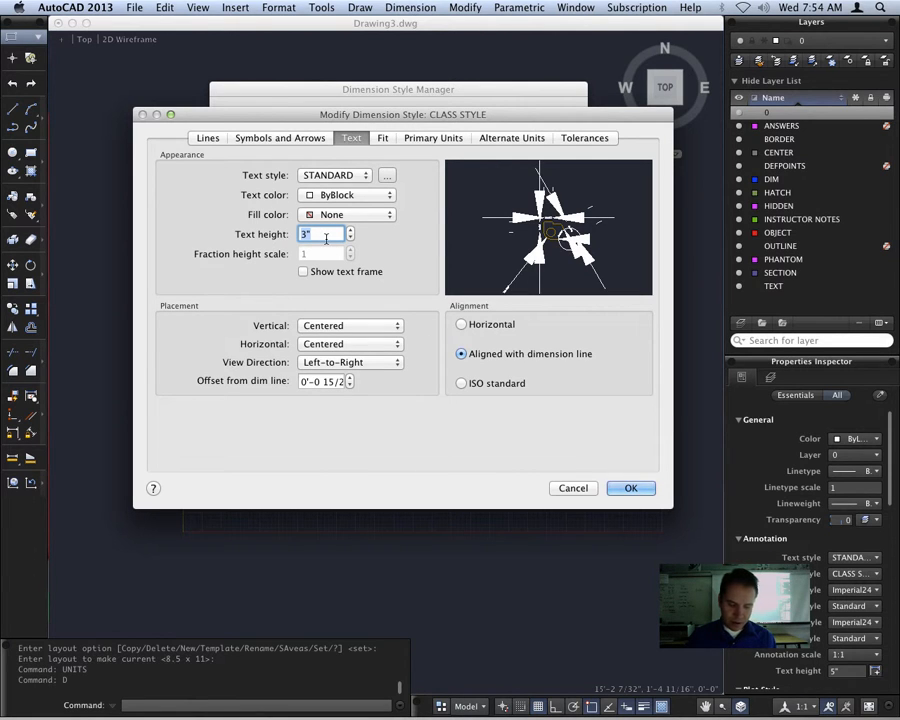
text(5)
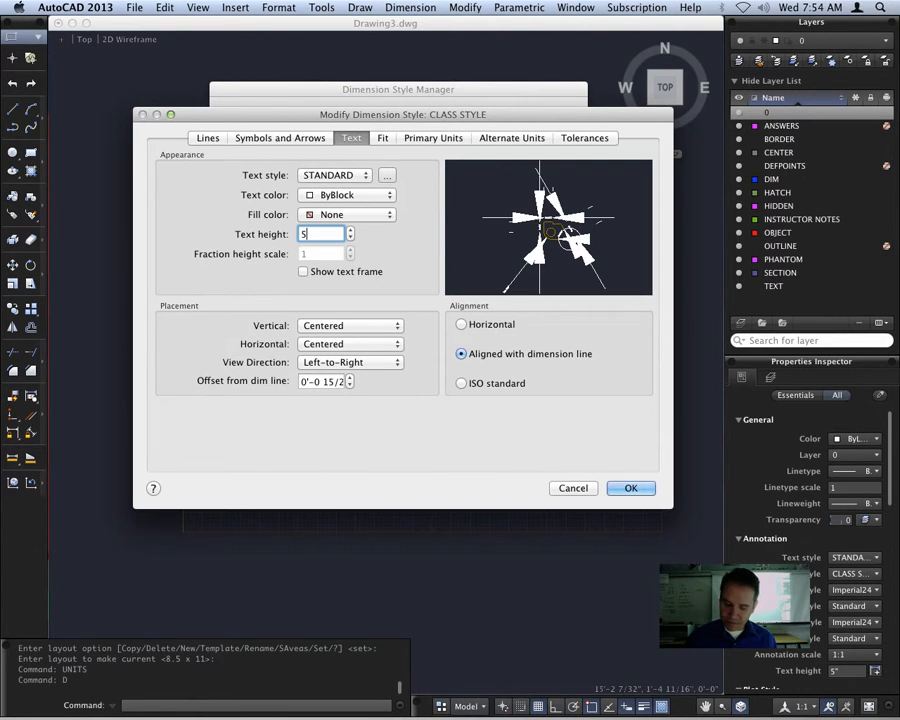
text(")
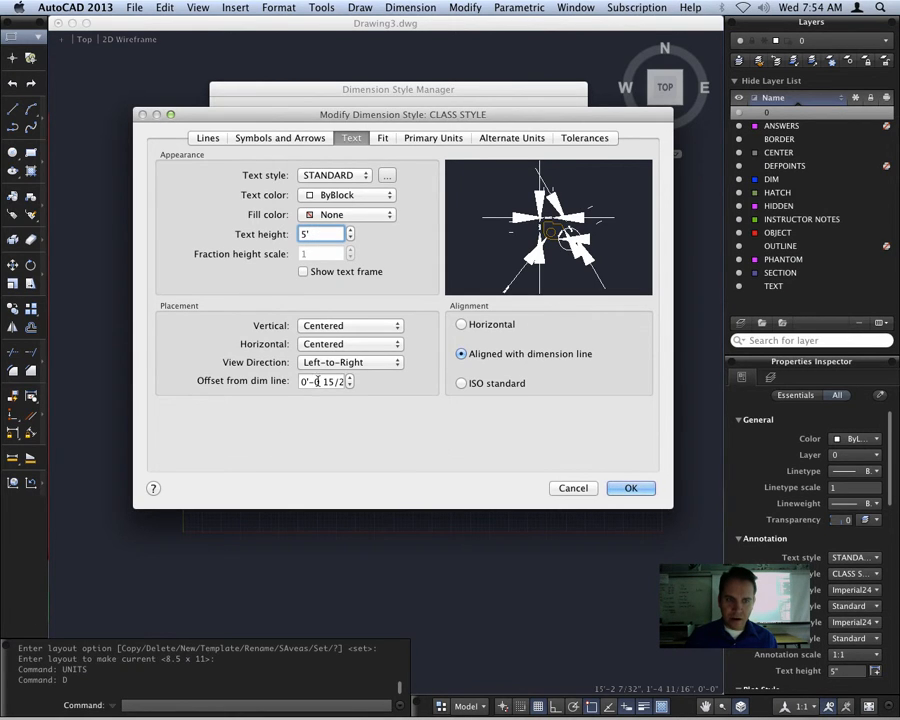
drag(301, 382, 408, 387)
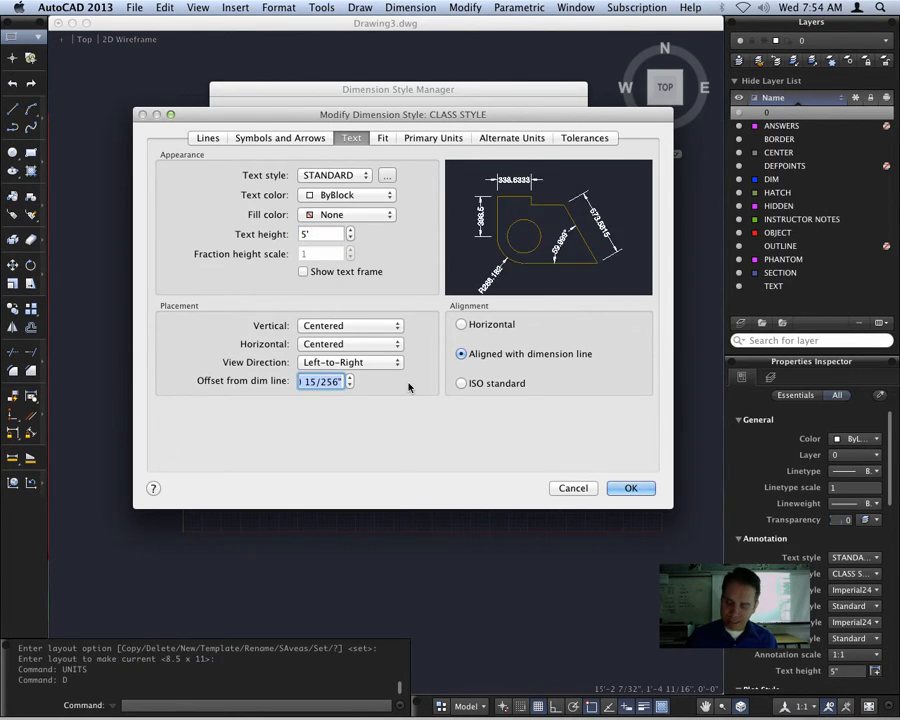
text(5)
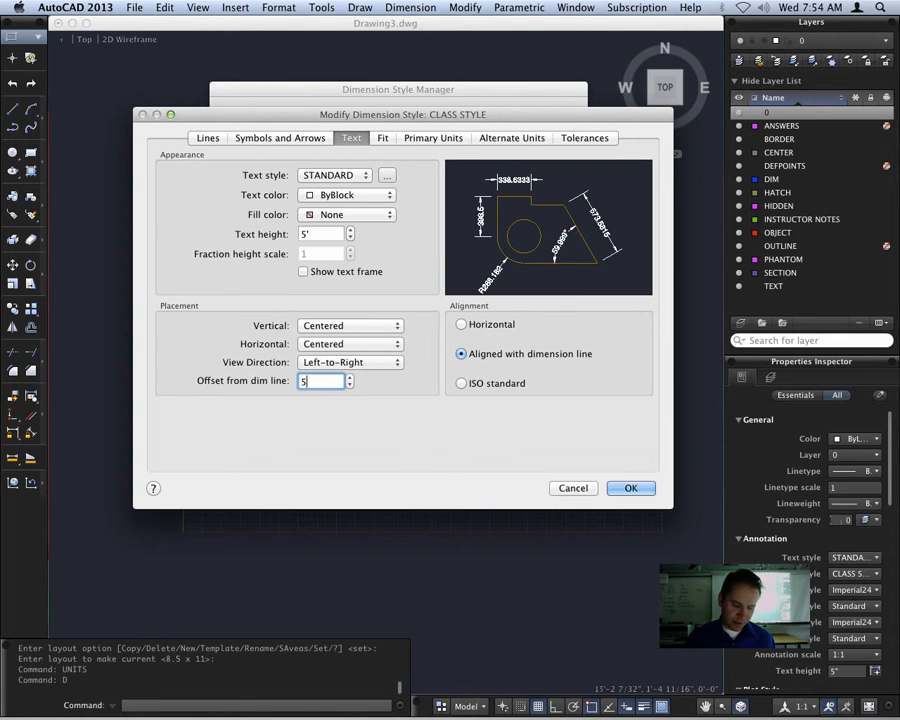
text(')
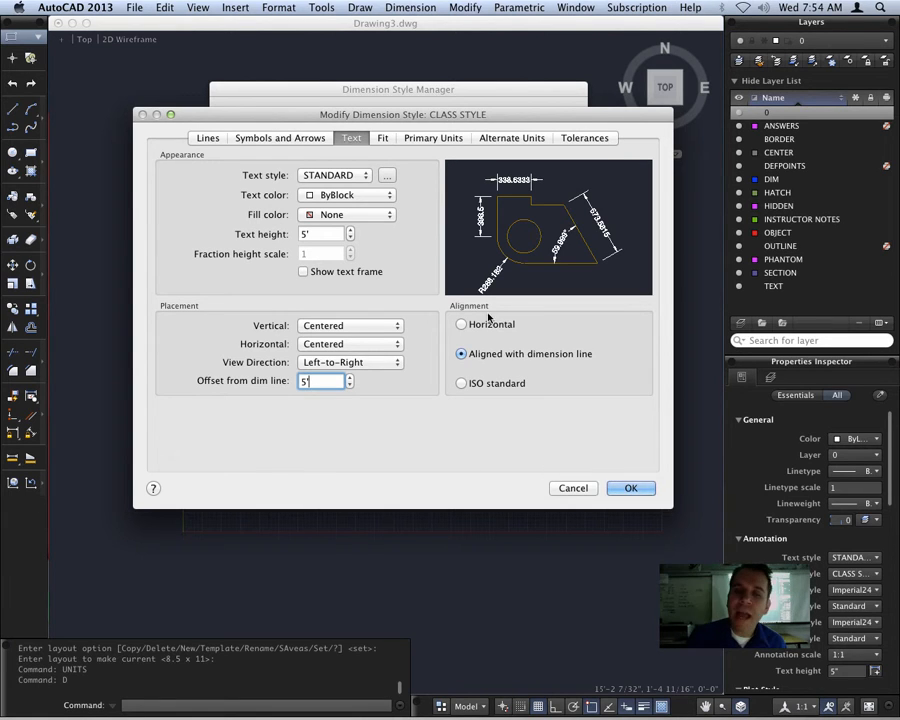
click(461, 384)
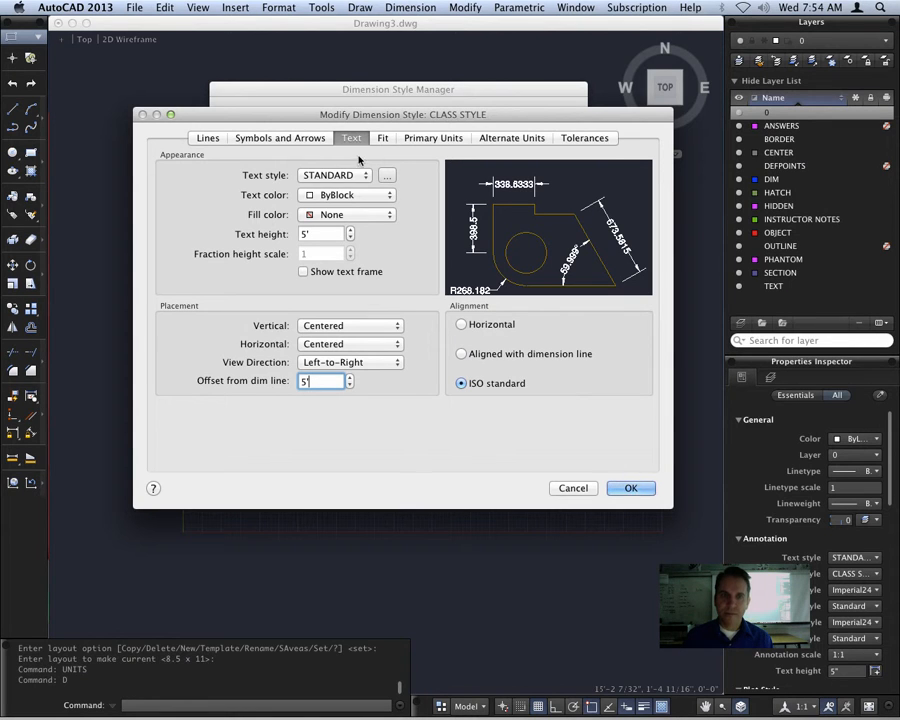
Set the dimension style's primary linear units to Architectural with 0'-0 1/64" precision
click(385, 141)
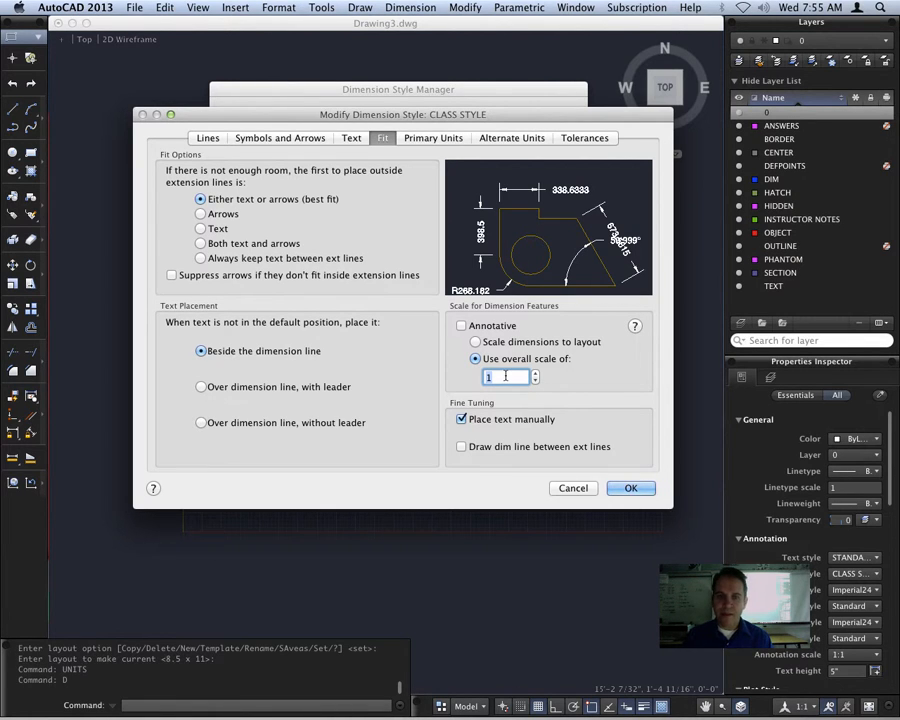
click(432, 138)
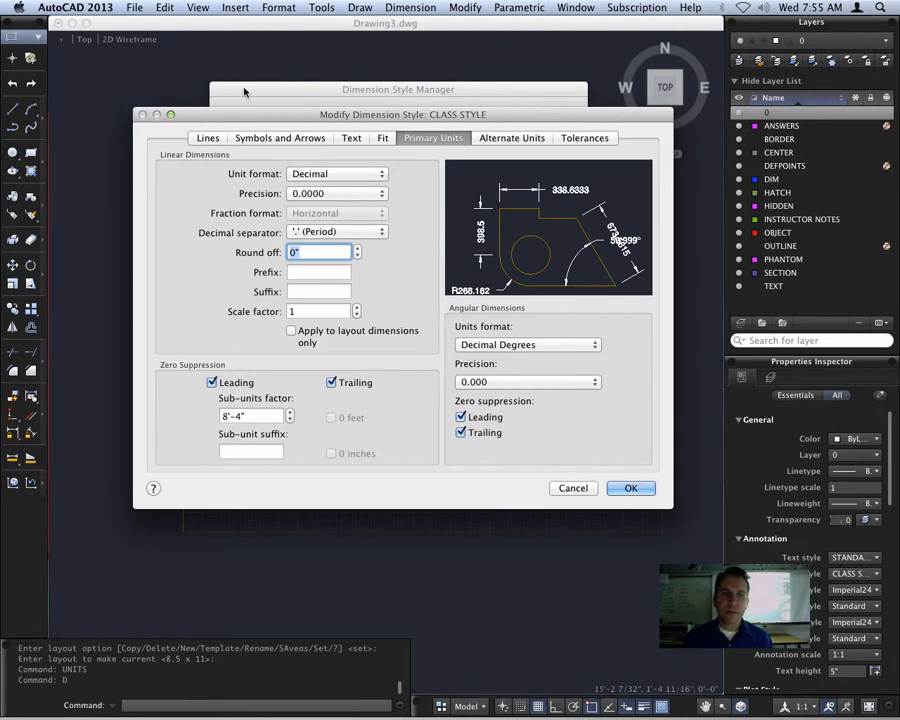
click(348, 174)
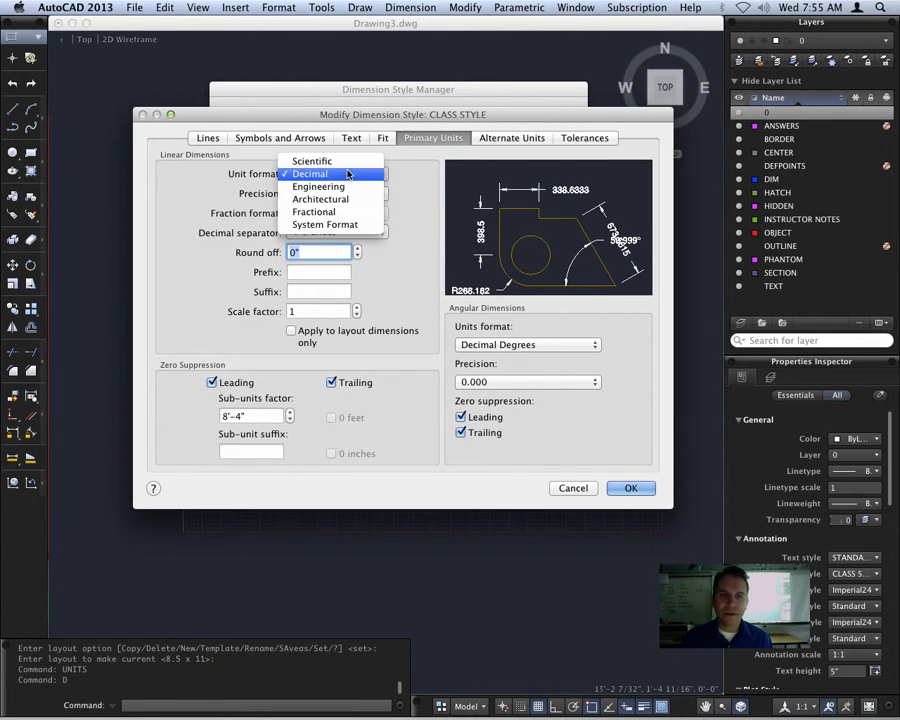
click(358, 199)
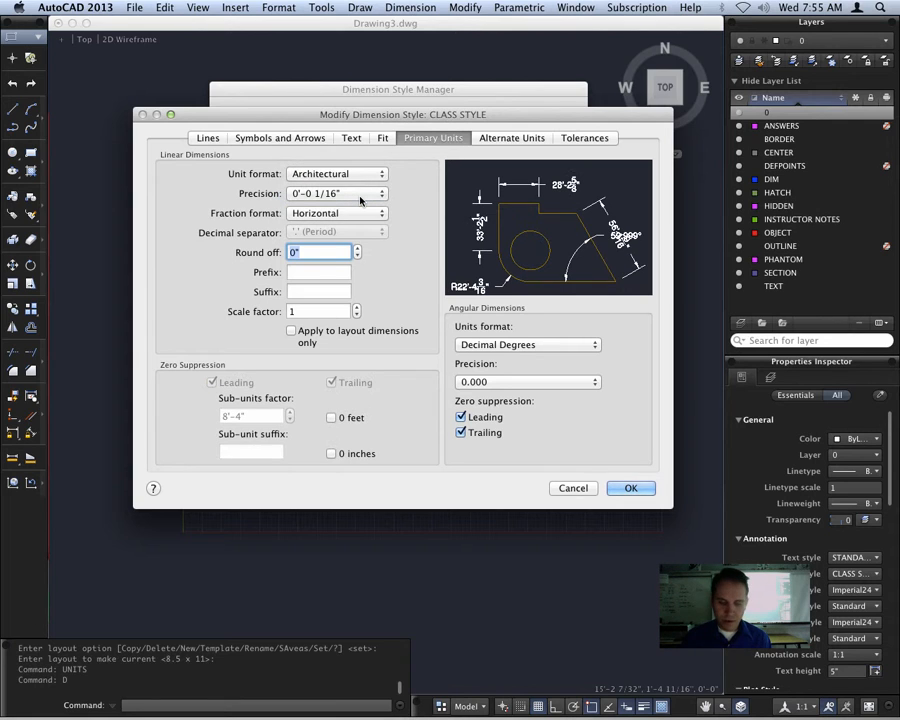
click(360, 198)
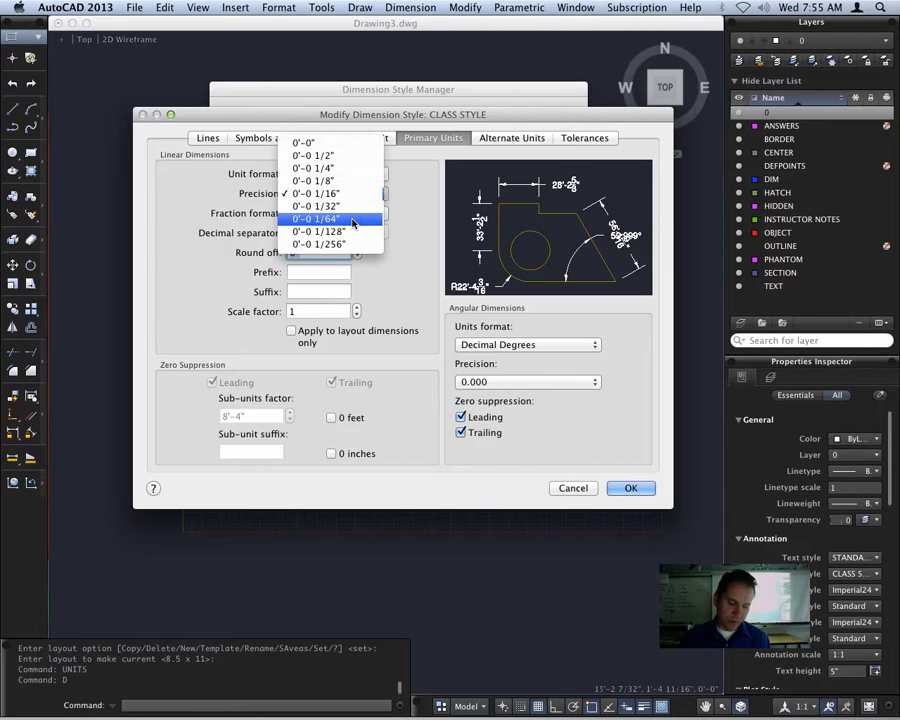
click(352, 219)
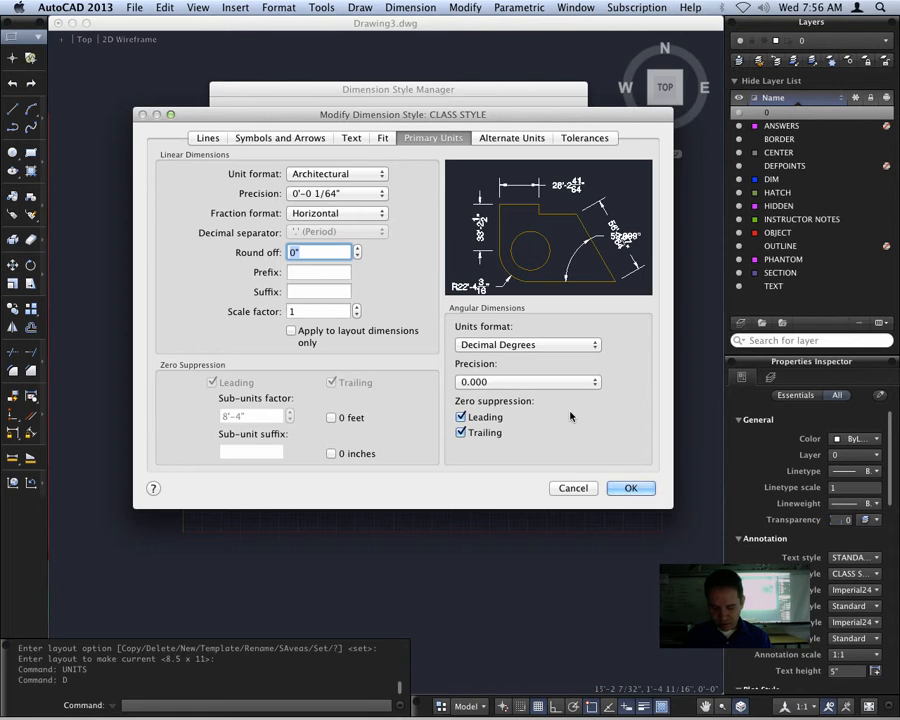
Review the alternate units and tolerance settings, then save the CLASS STYLE changes and leave the Dimension Style Manager
click(511, 139)
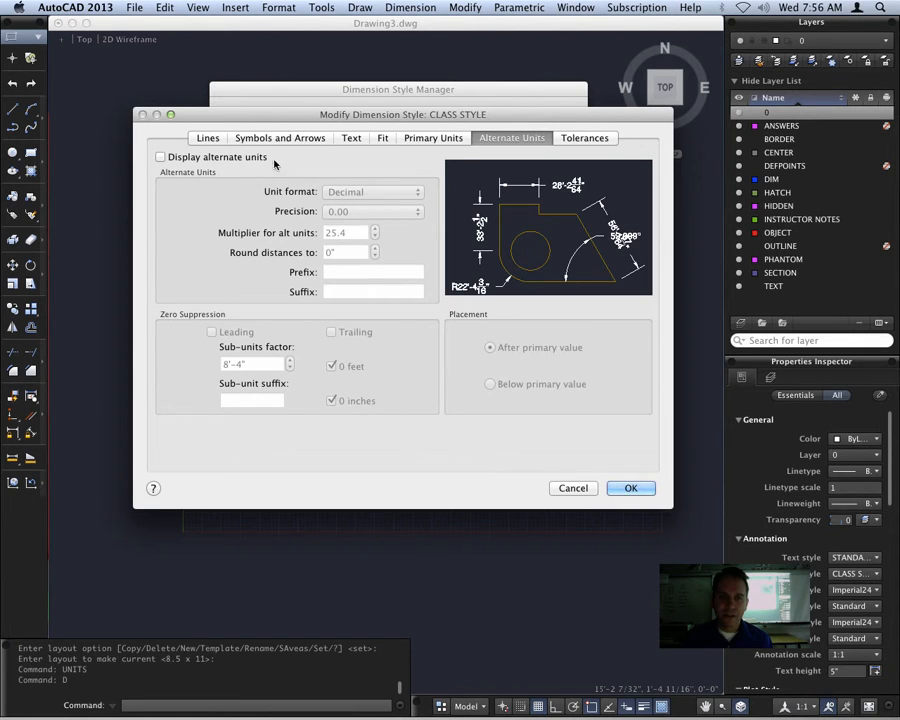
click(589, 139)
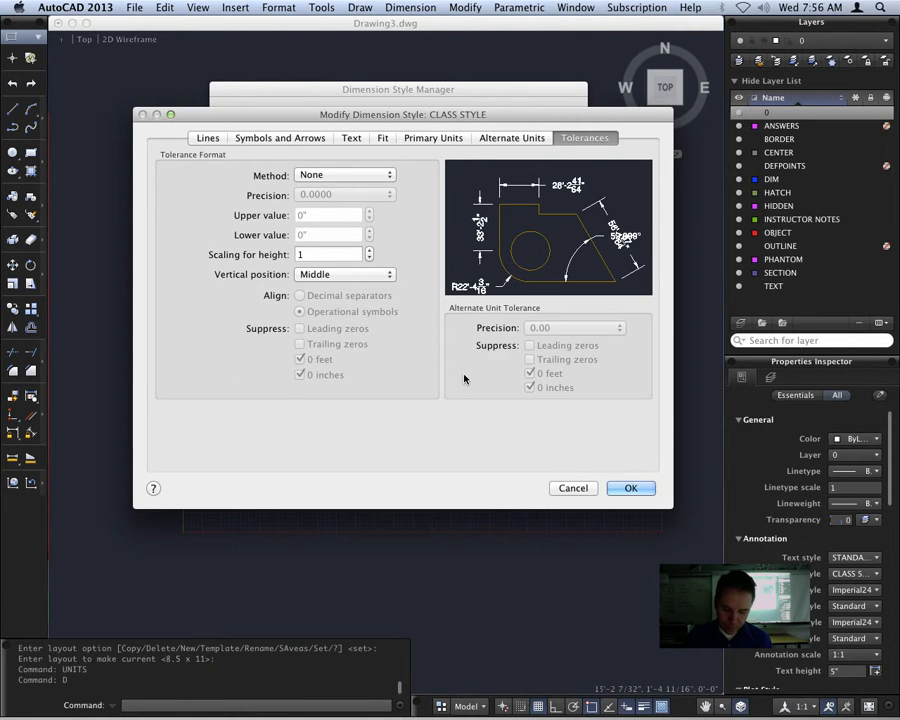
click(634, 490)
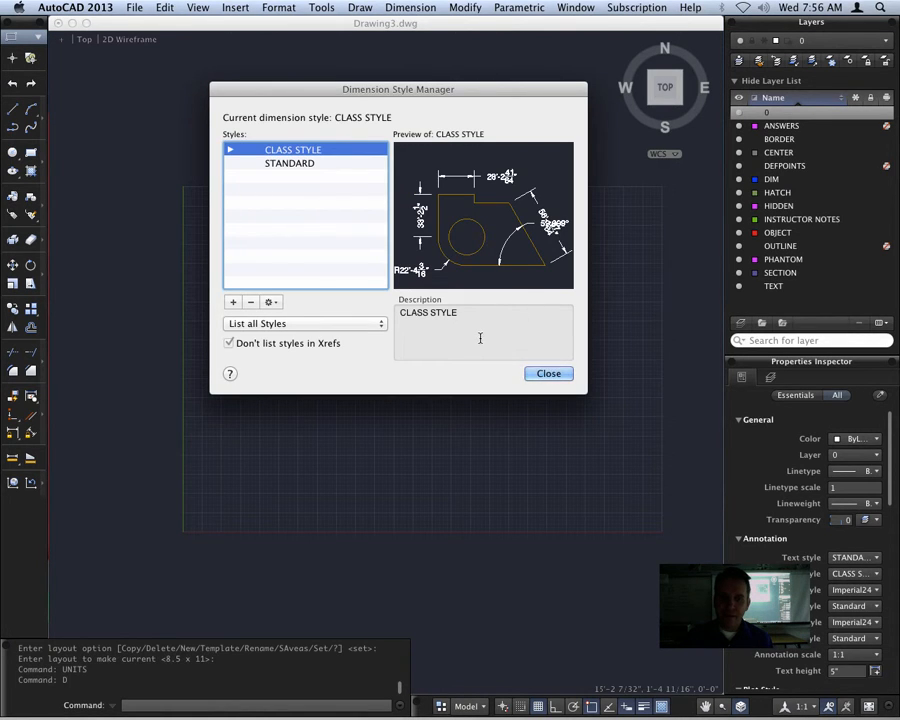
click(560, 377)
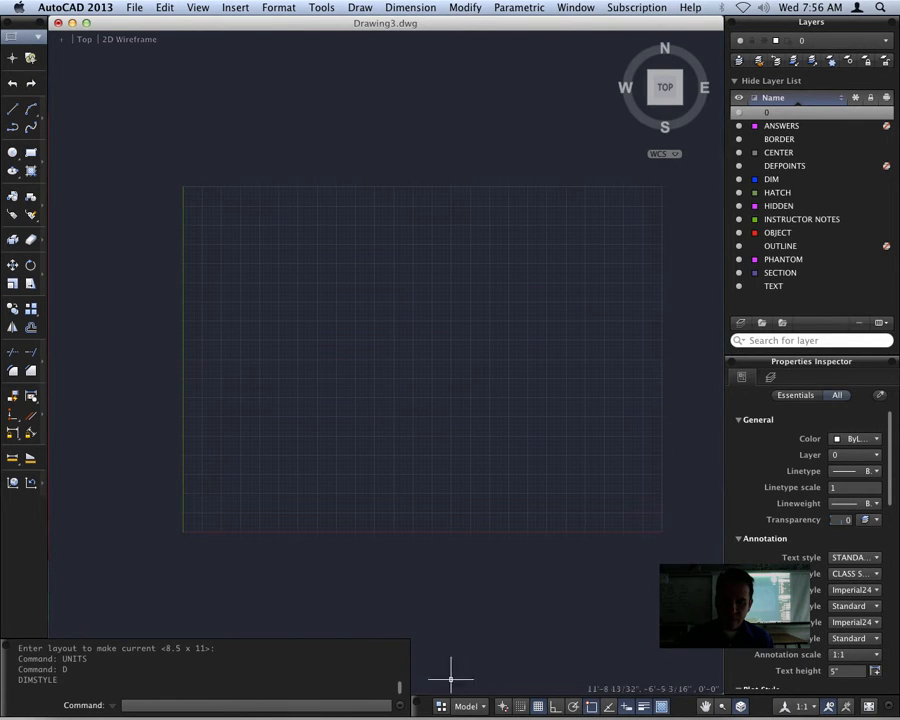
Switch to the 8.5 x 11 layout and open its default page setup for editing
click(474, 707)
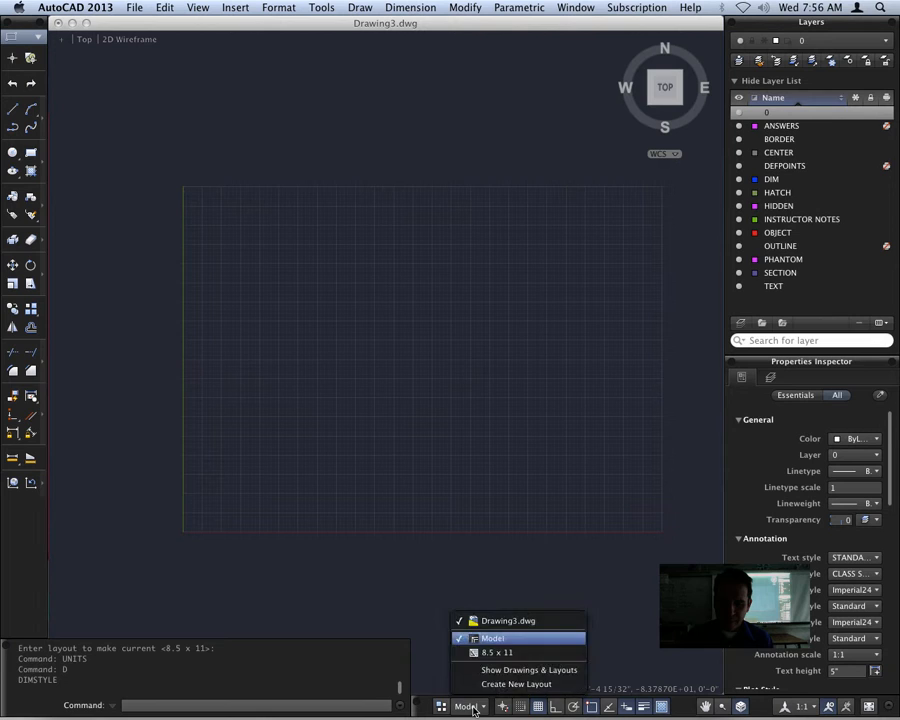
click(520, 653)
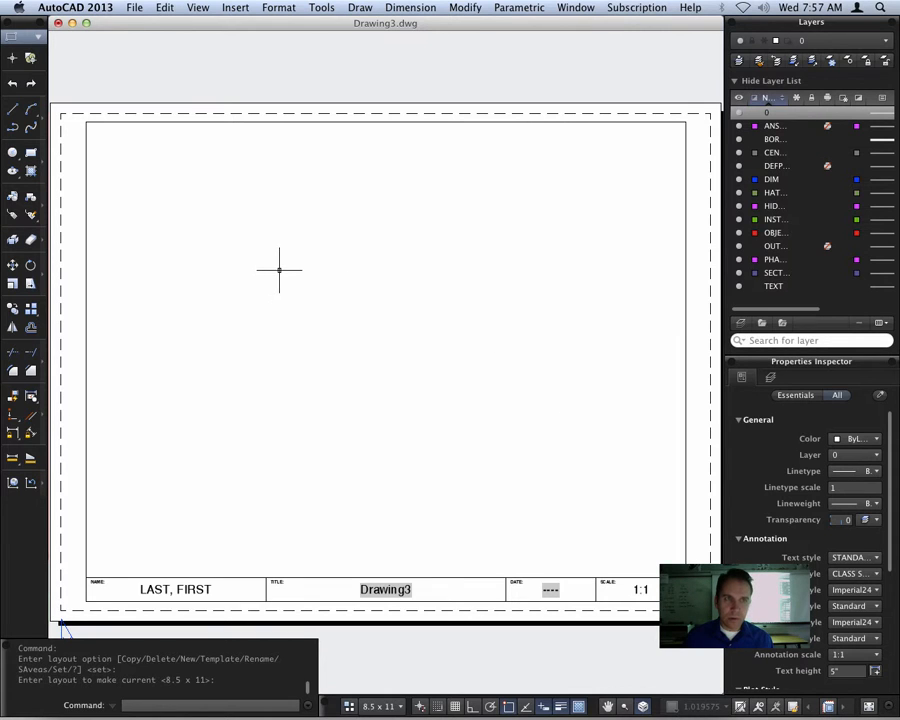
click(133, 10)
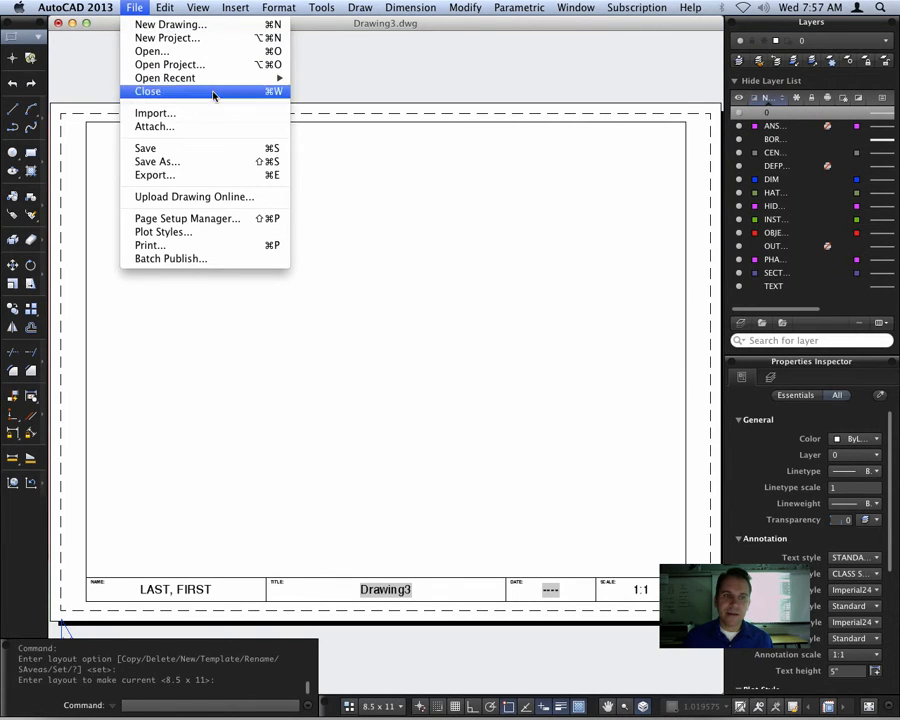
click(209, 220)
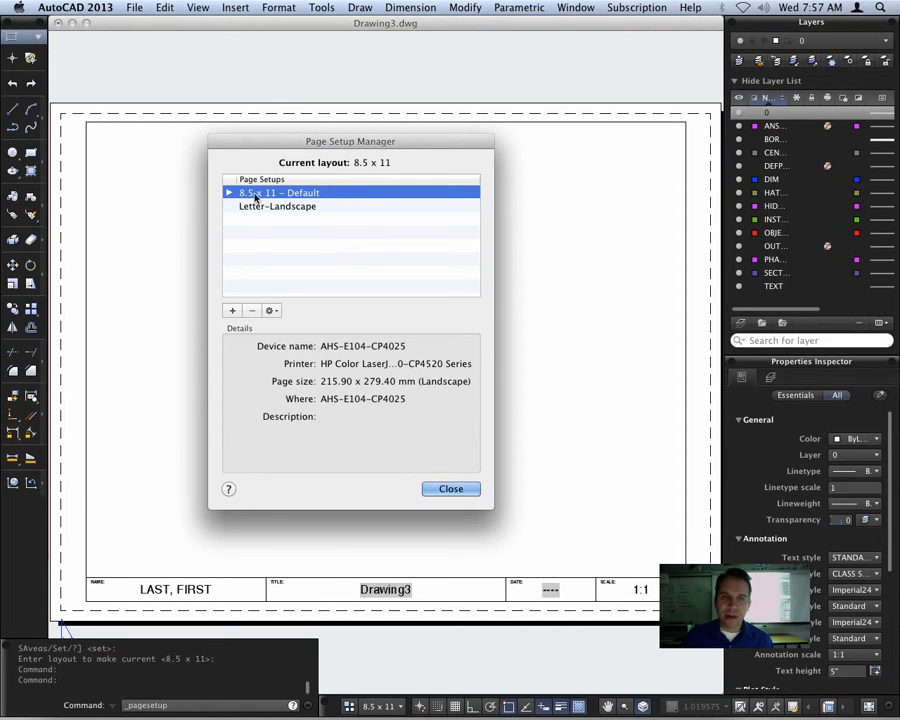
click(273, 311)
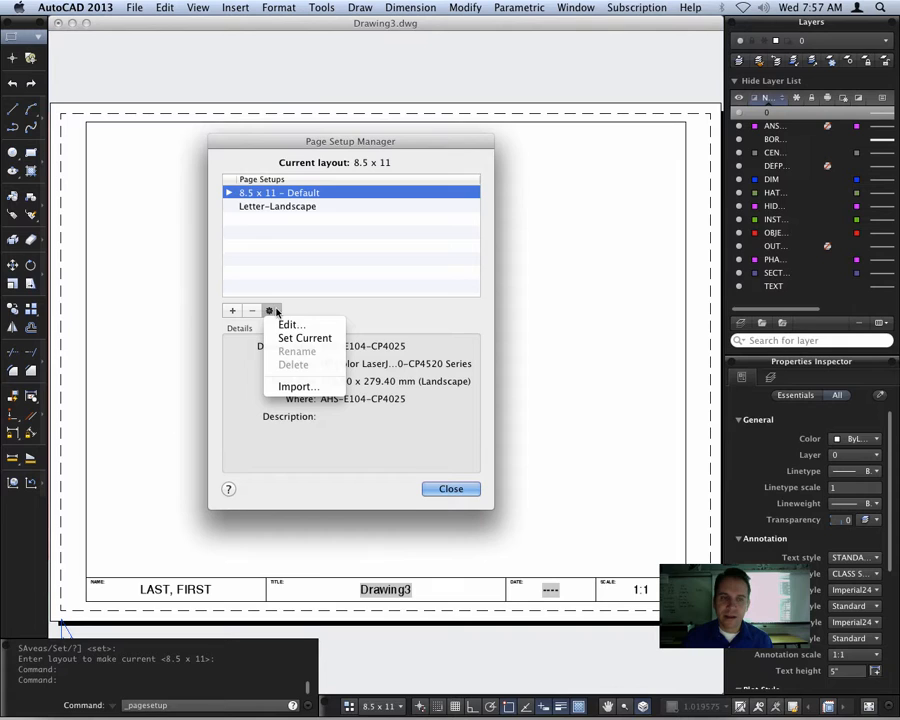
click(330, 326)
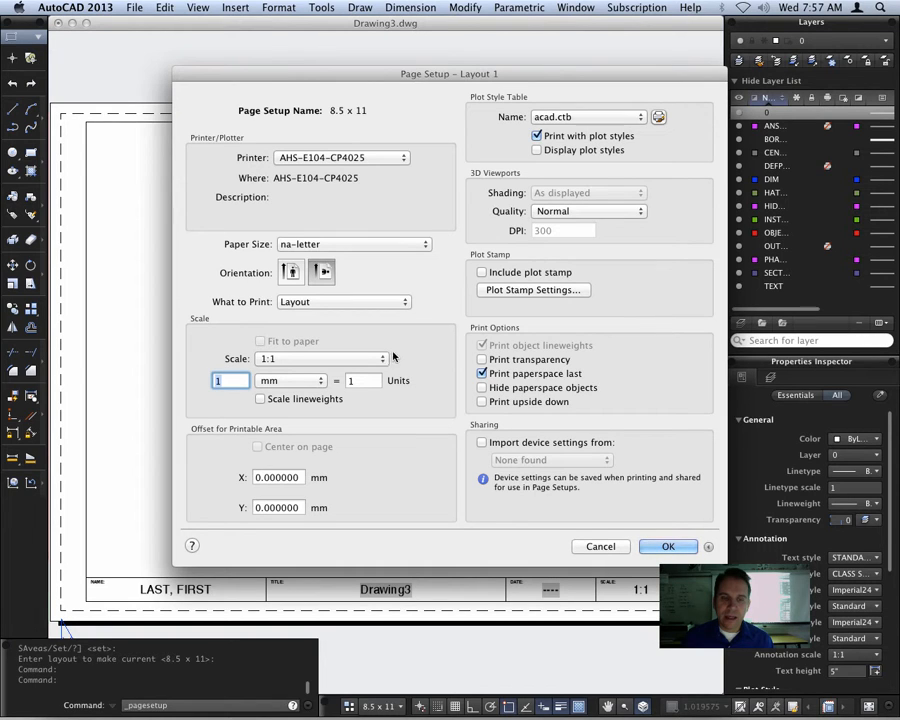
Set the layout's plot scale to 1 inch = 1 unit
click(276, 380)
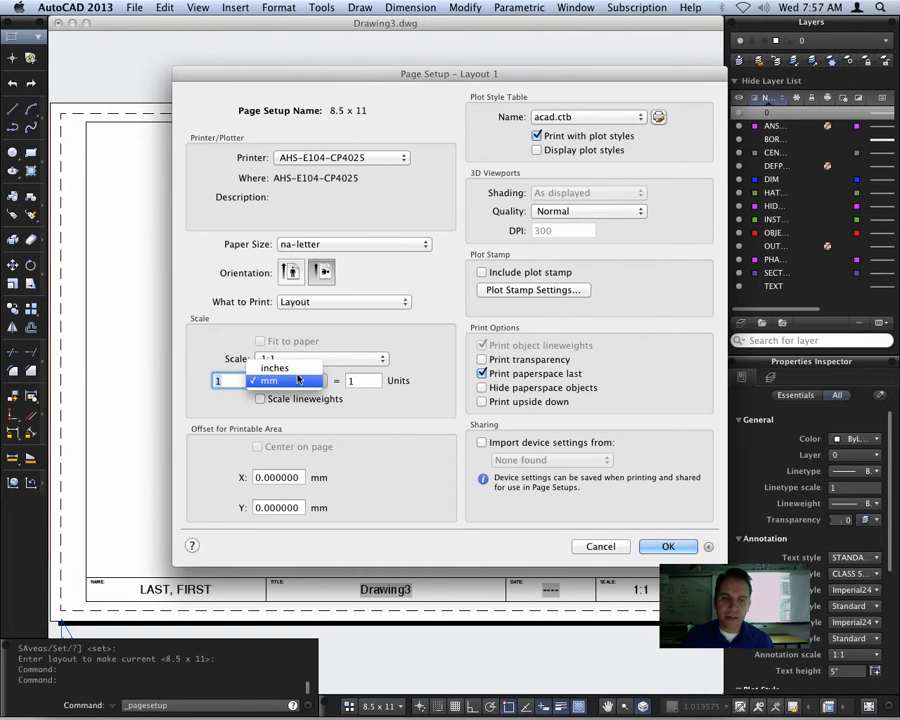
click(274, 368)
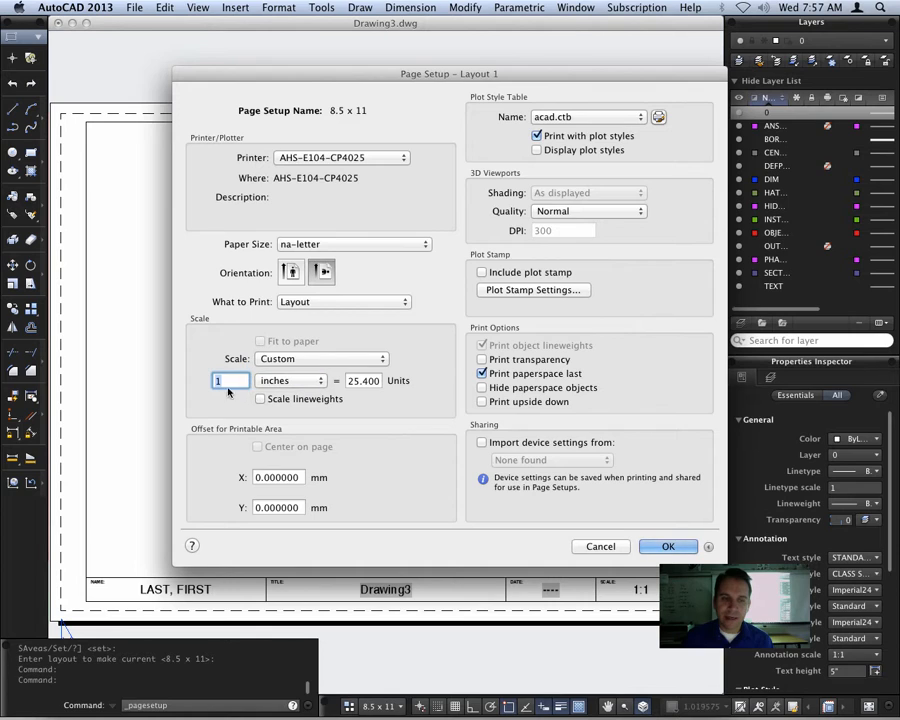
double_click(349, 381)
text(1)
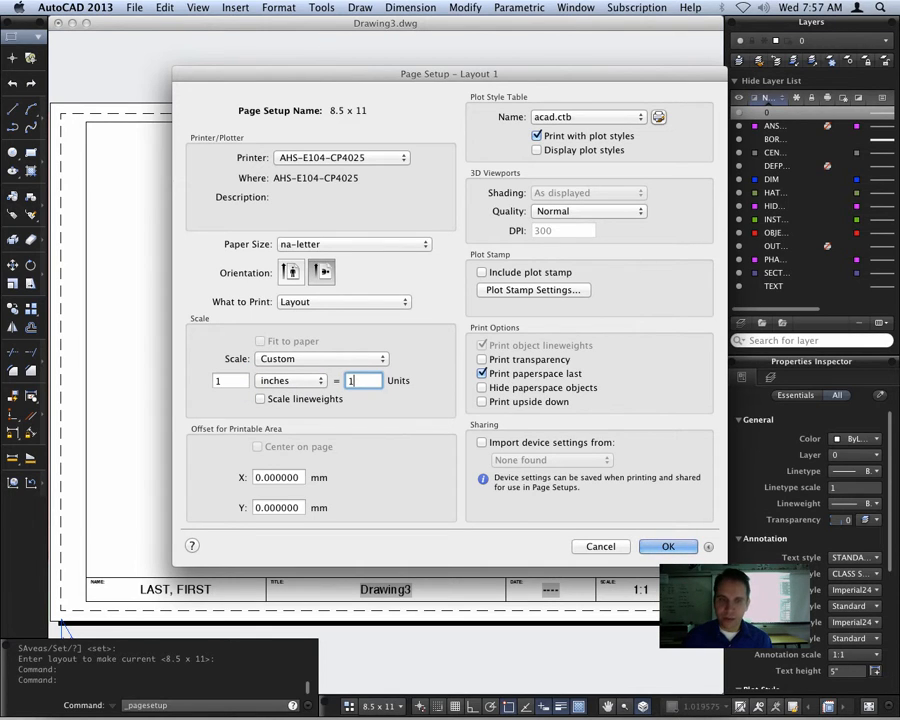
click(228, 381)
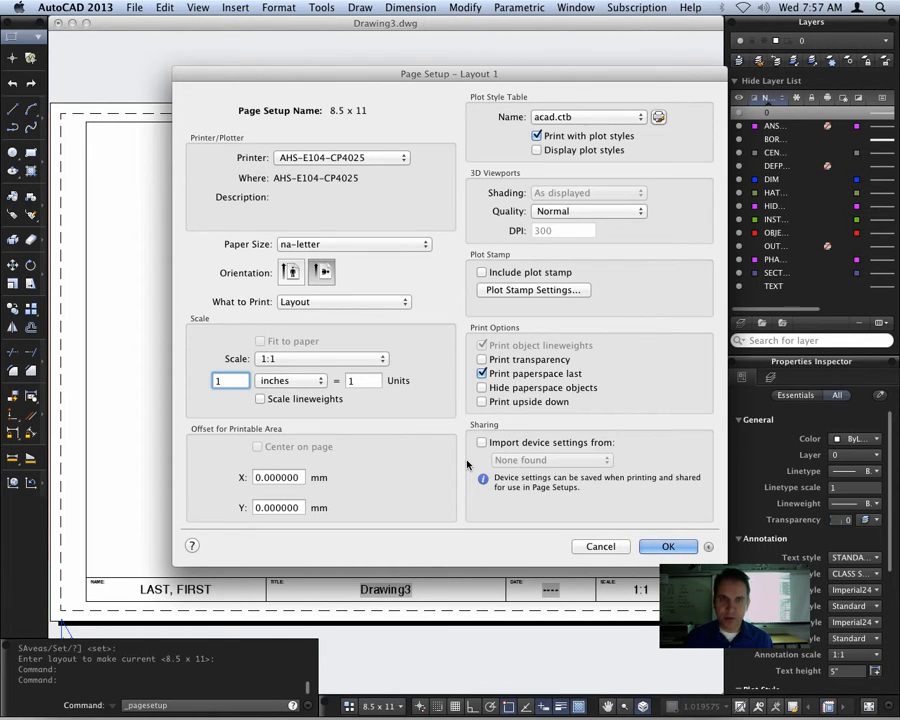
Choose the na-letter paper size, then save the page setup and leave the Page Setup Manager
click(423, 245)
click(423, 245)
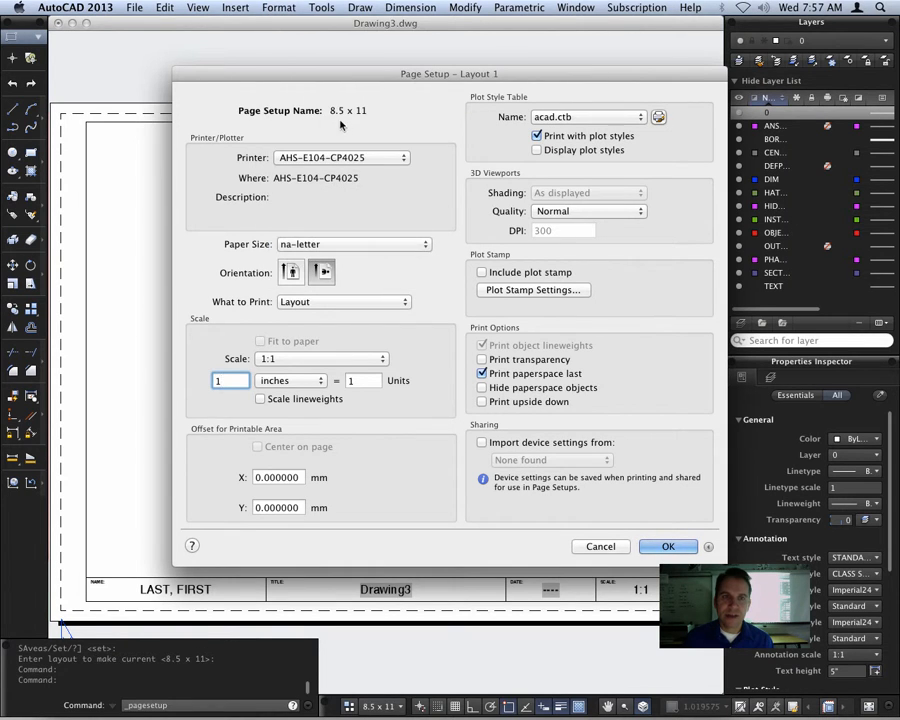
click(426, 245)
mouse_move(367, 5)
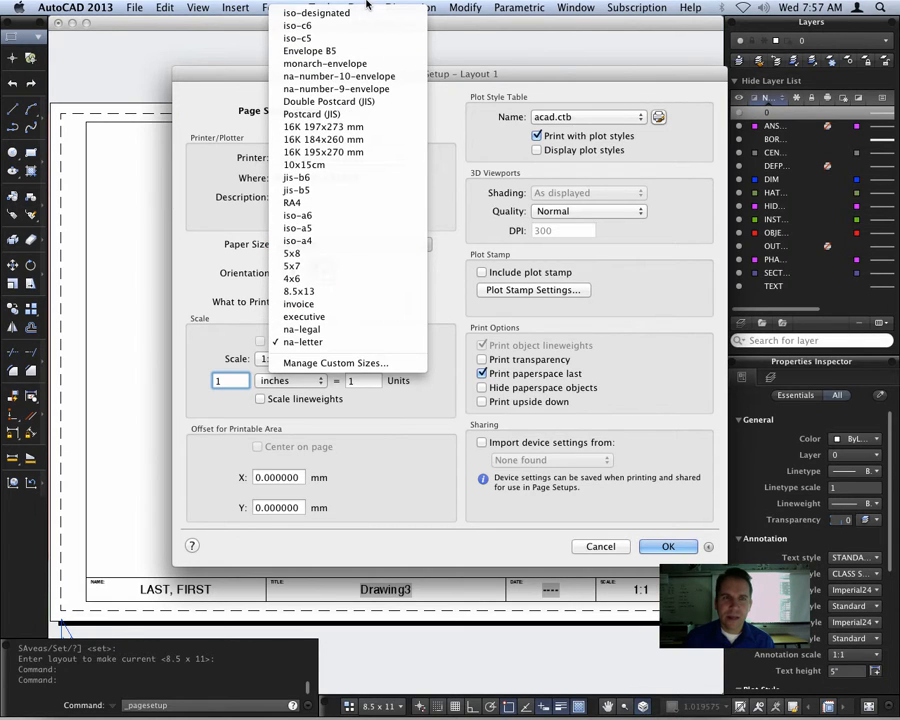
click(310, 344)
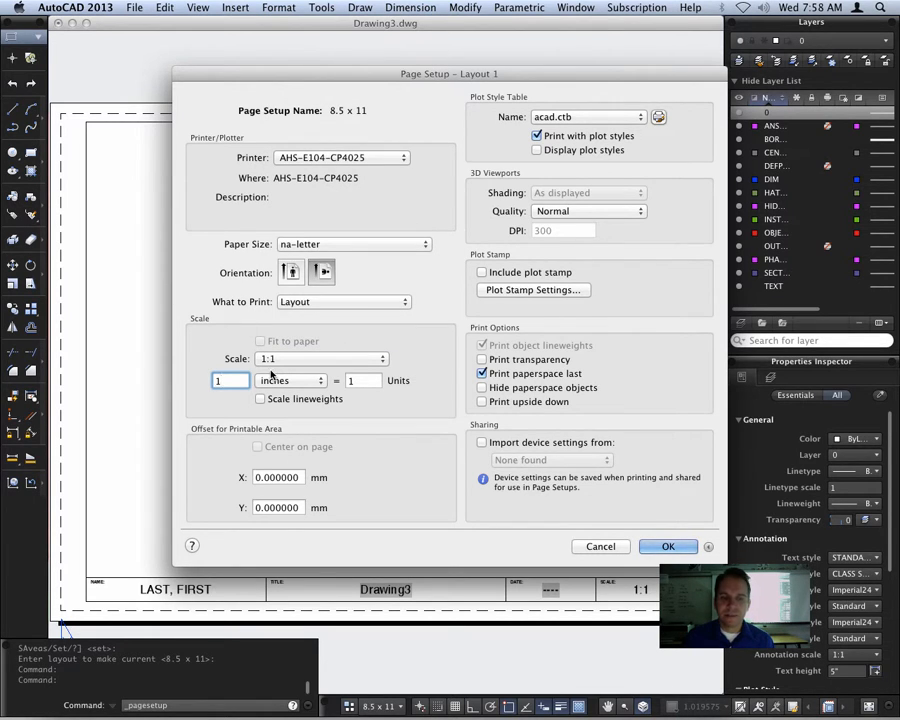
click(678, 549)
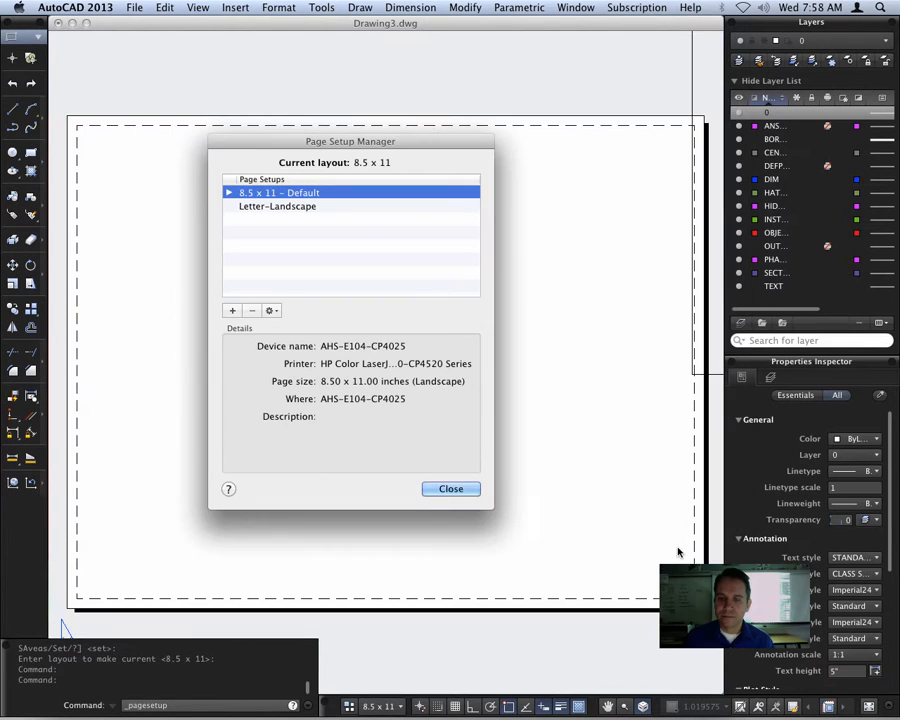
click(453, 489)
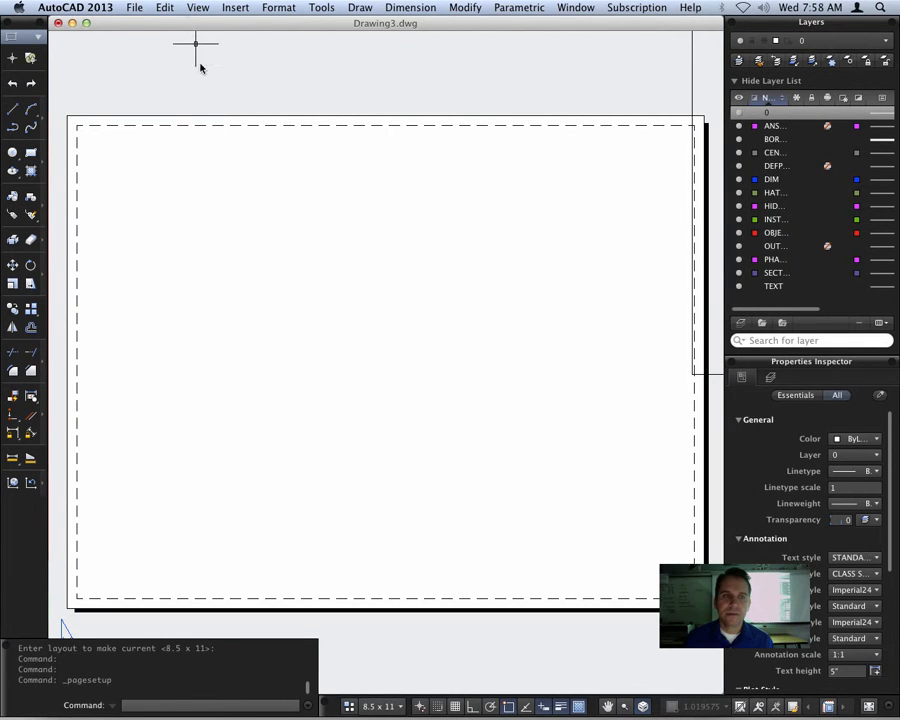
Reopen the 8.5 x 11 default page setup, check its paper size and scale, and leave it without saving
click(130, 8)
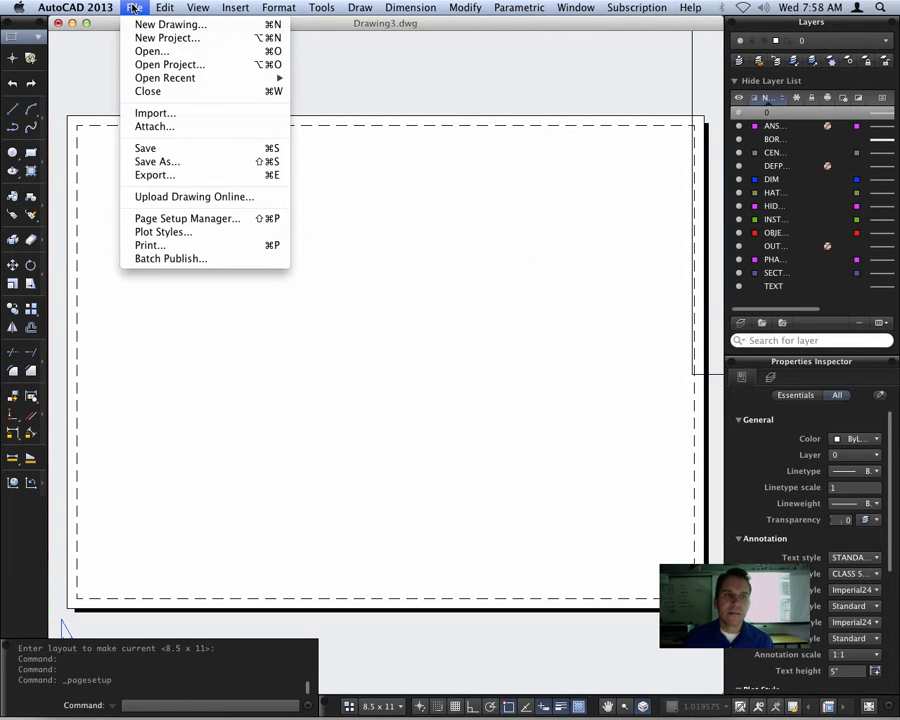
click(195, 220)
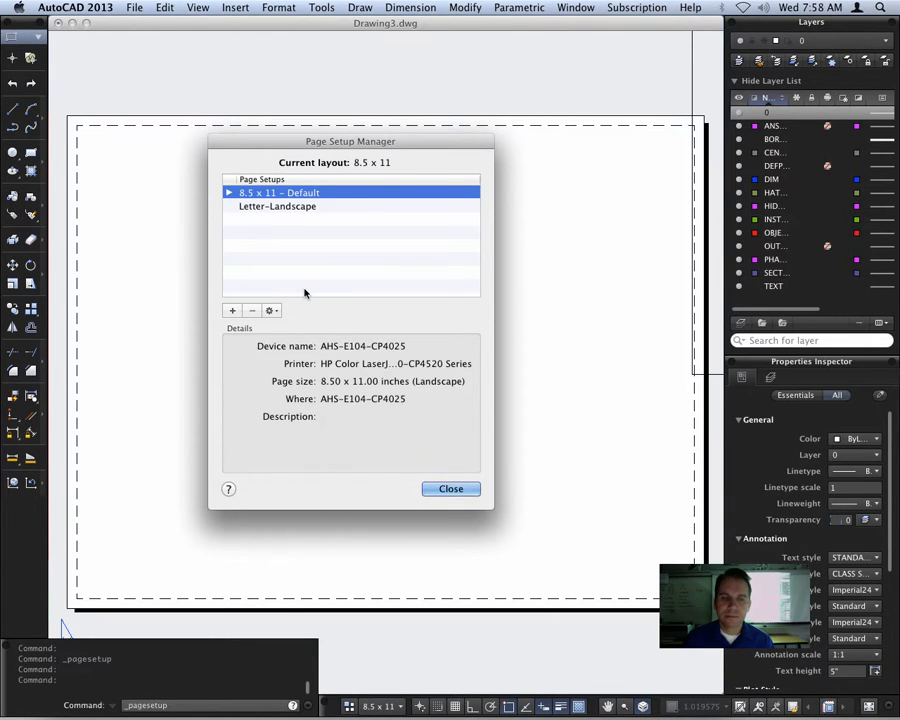
click(458, 489)
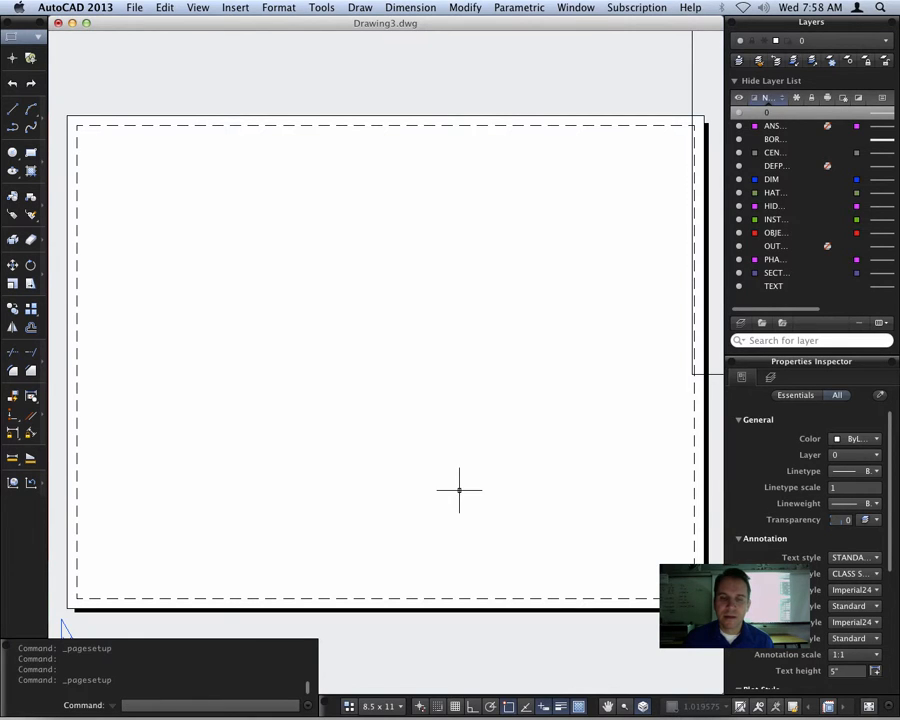
click(128, 7)
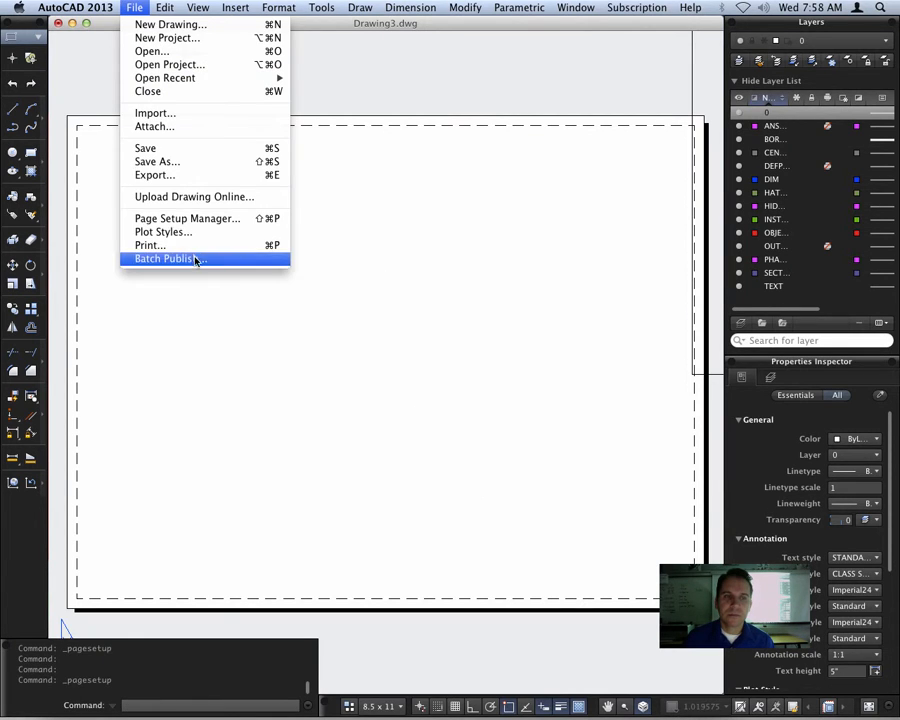
click(184, 219)
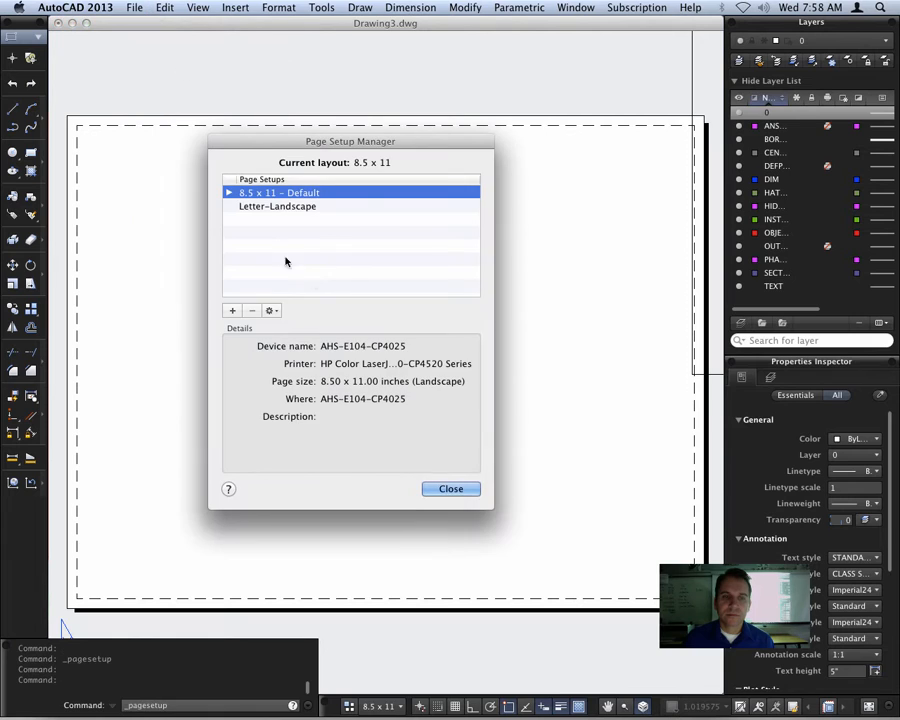
click(272, 311)
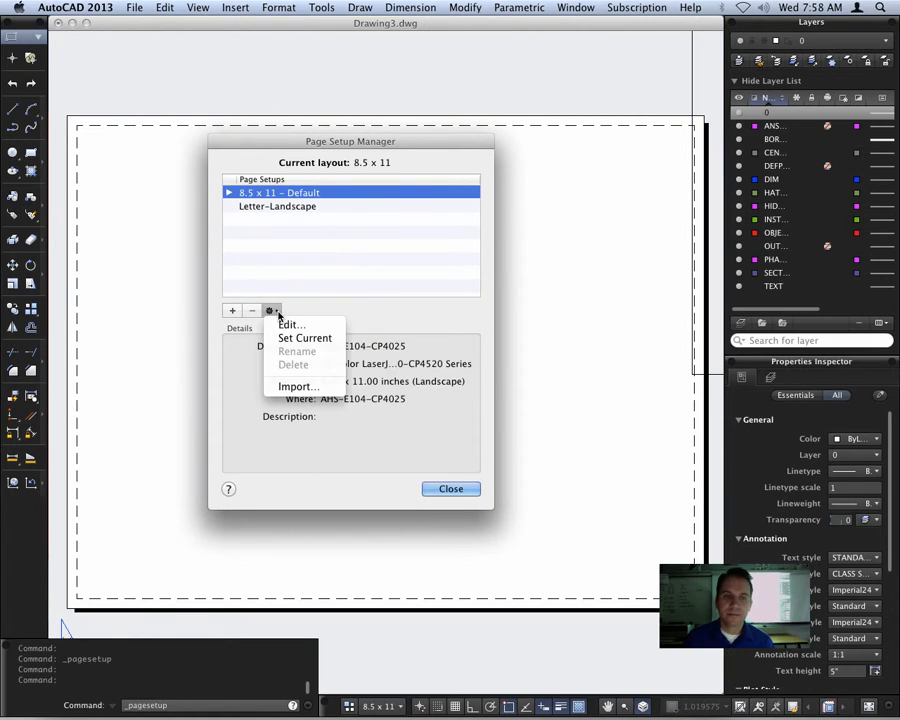
click(347, 296)
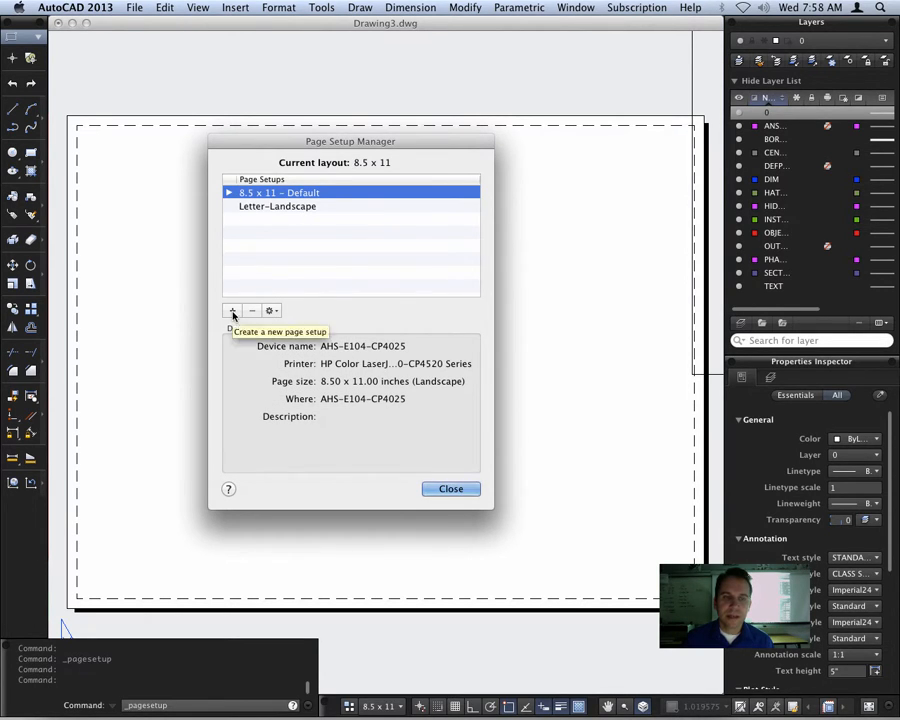
click(271, 311)
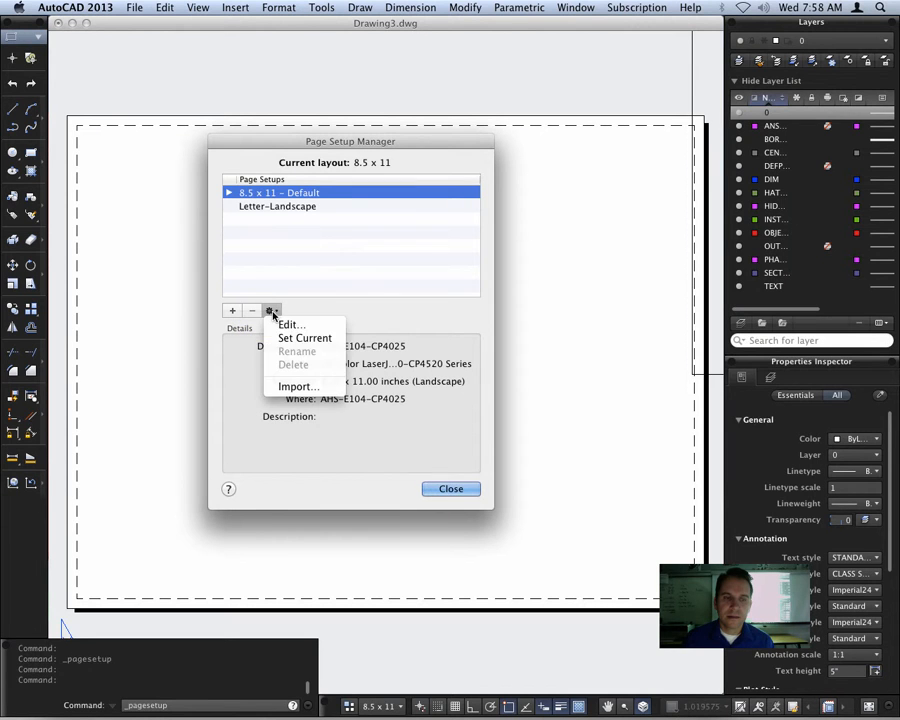
click(320, 324)
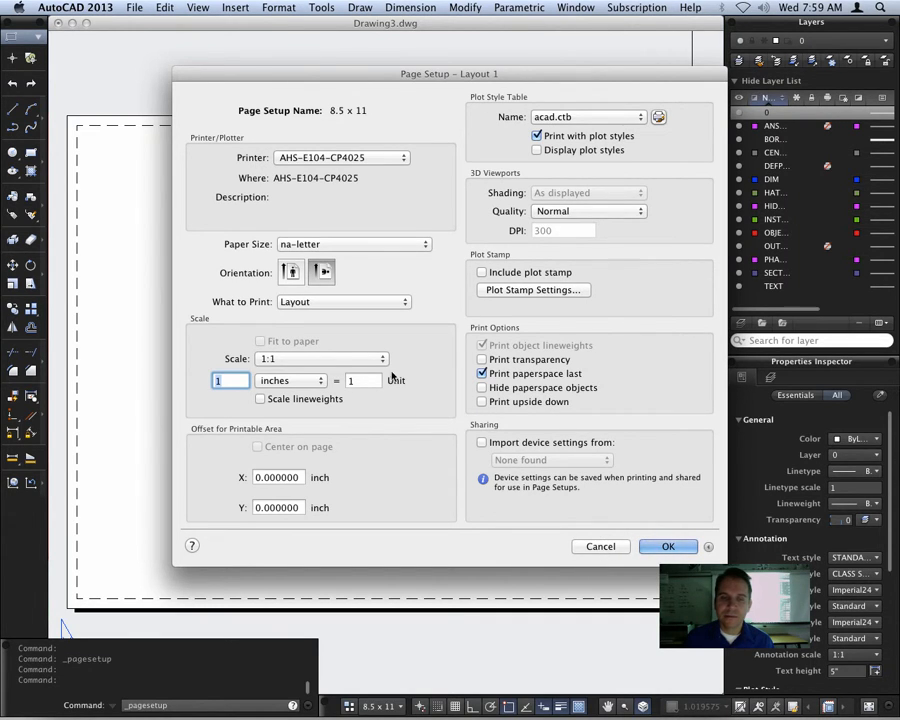
click(600, 546)
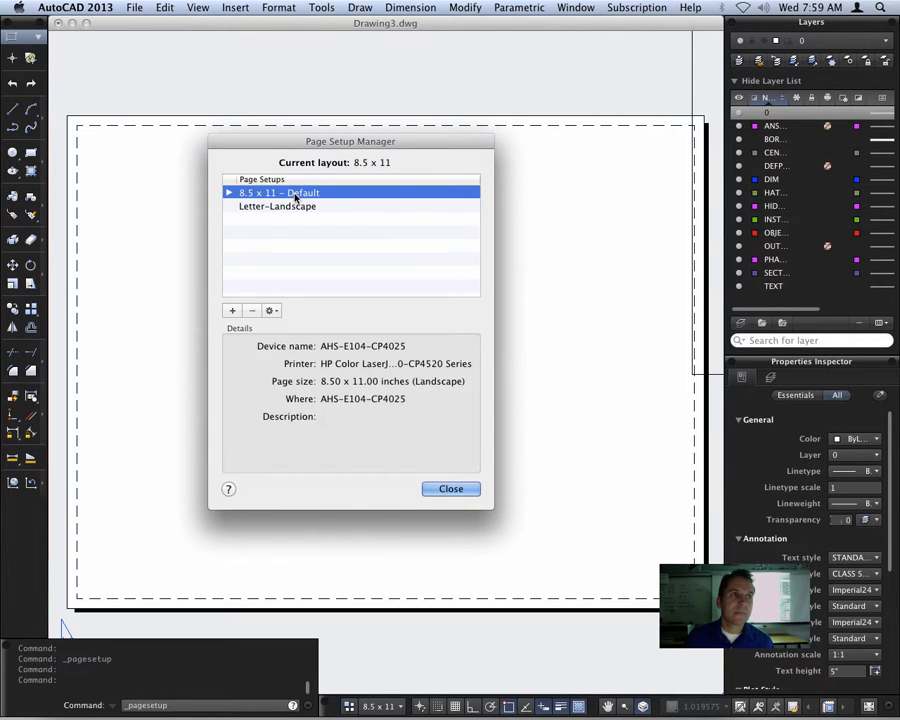
Review the 8.5 x 11 page setup's print area and additional options, then accept it and leave the Page Setup Manager
click(270, 310)
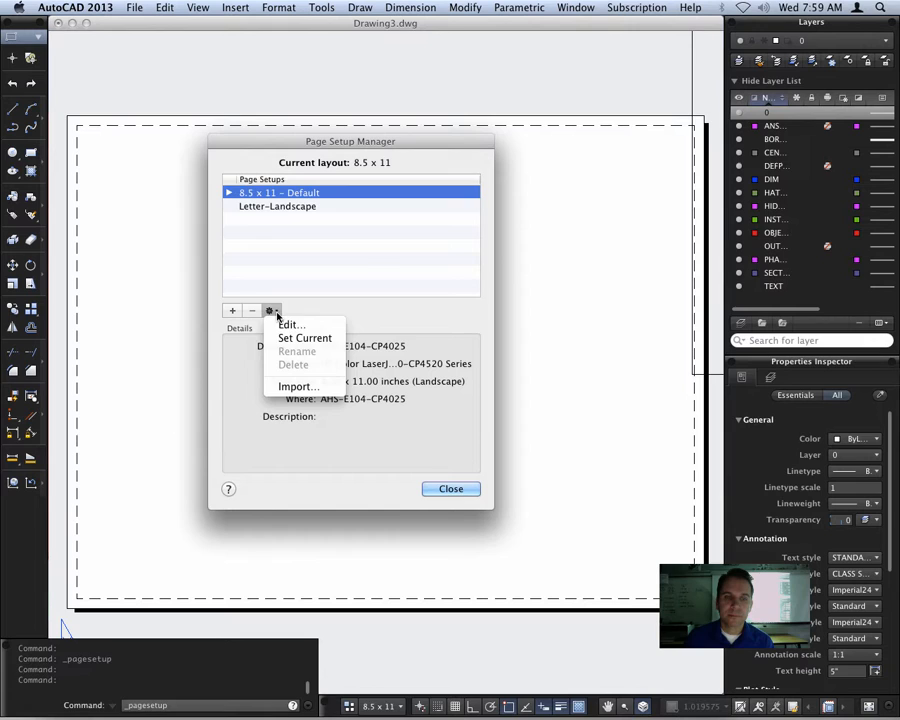
click(328, 328)
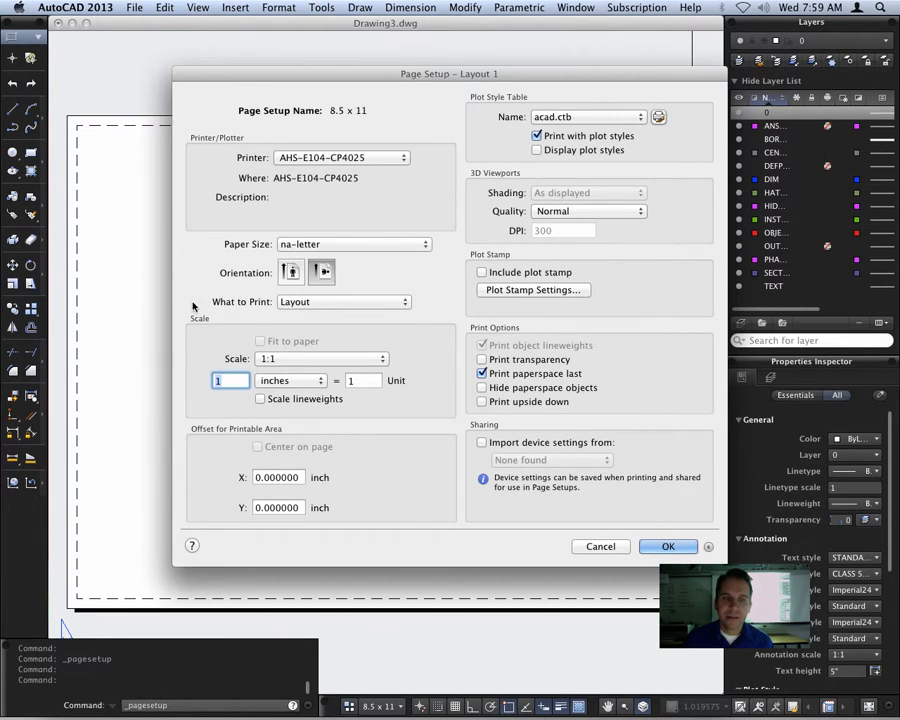
click(395, 303)
click(399, 304)
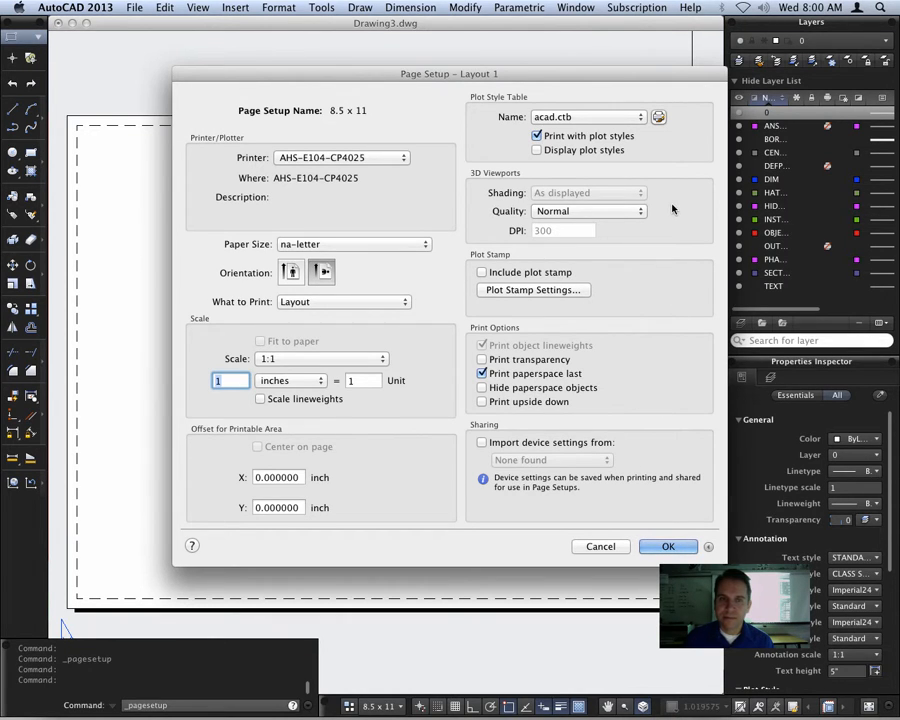
click(709, 549)
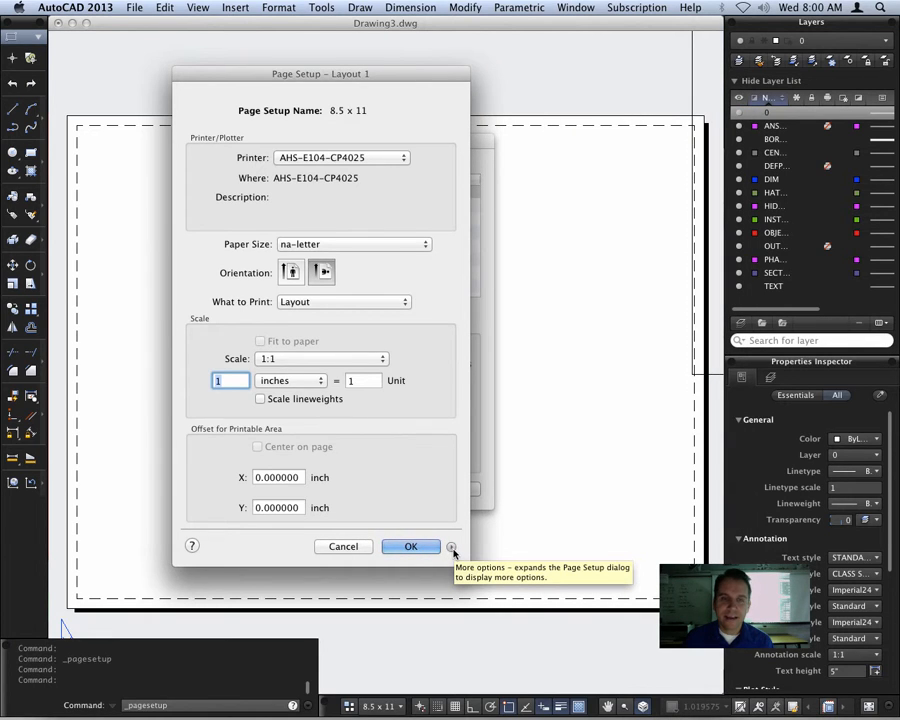
click(452, 549)
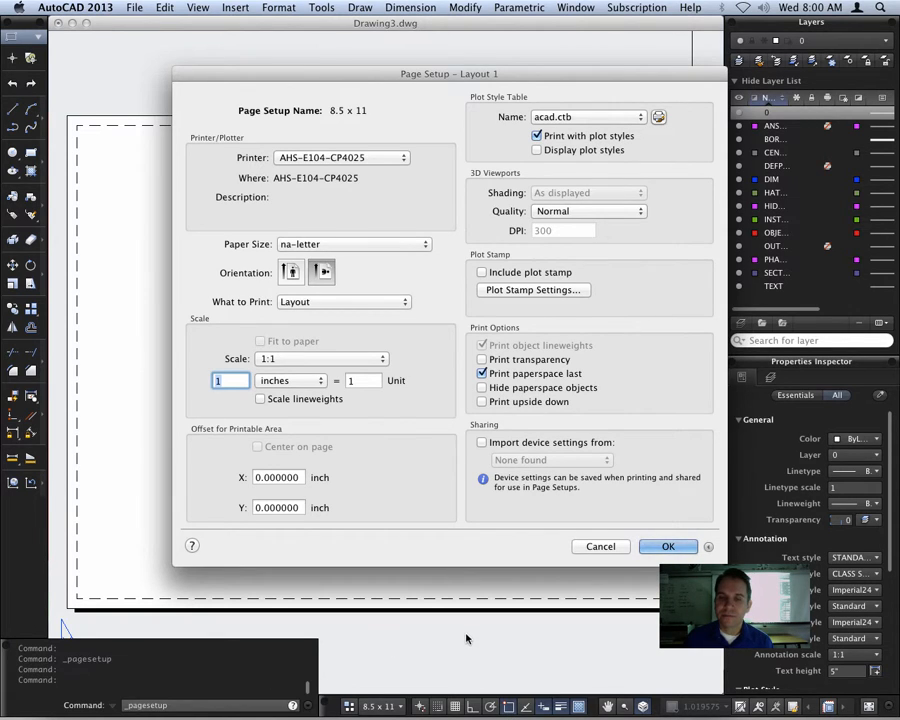
click(682, 550)
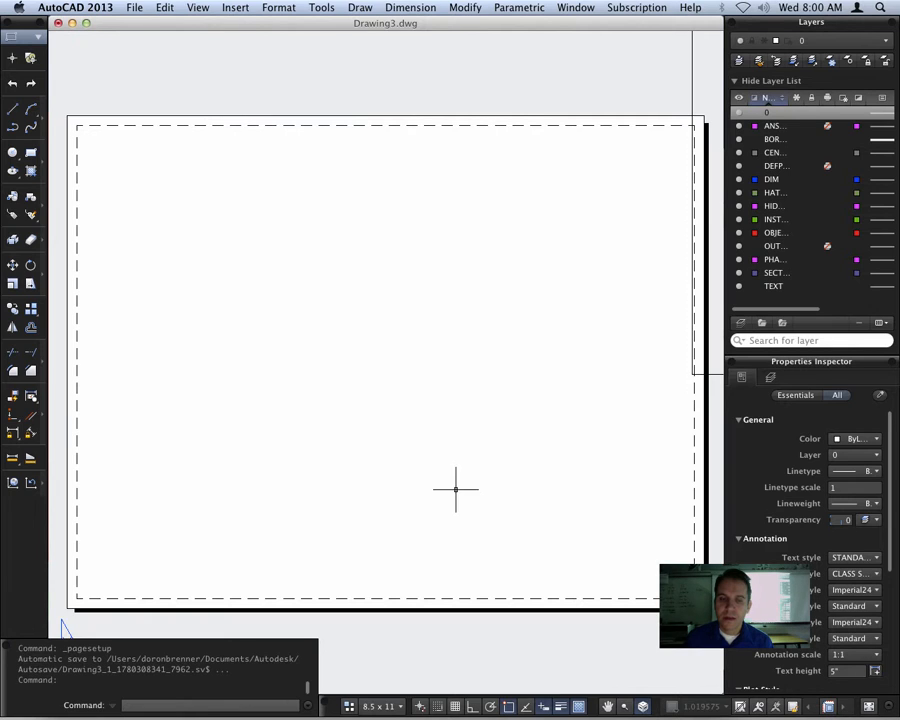
click(455, 490)
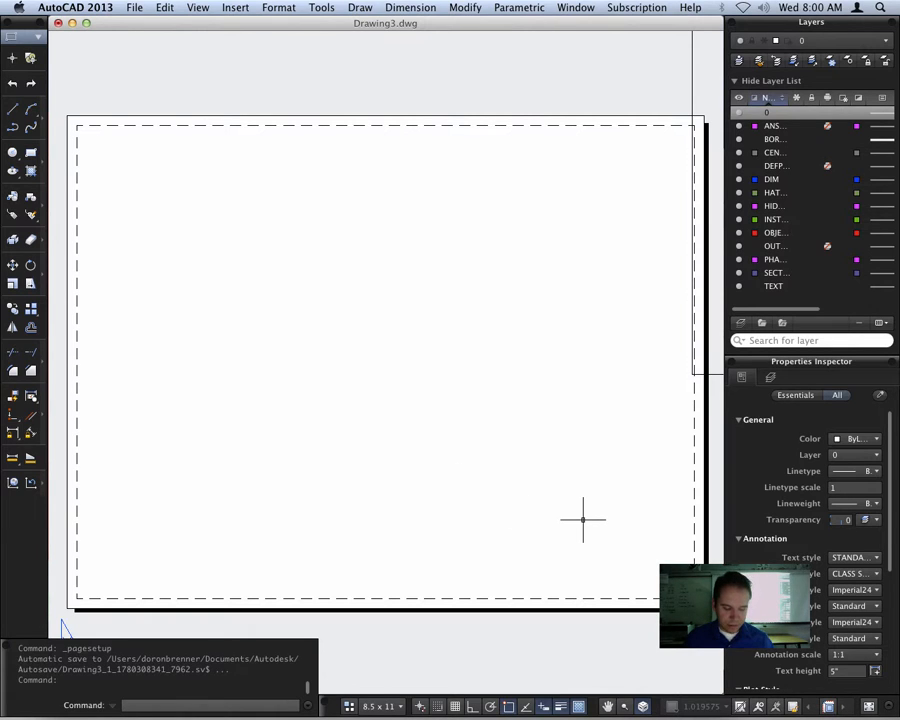
Scale the entire border and title block by reference from the border's lower-left corner, making its bottom edge 10" long
text(z)
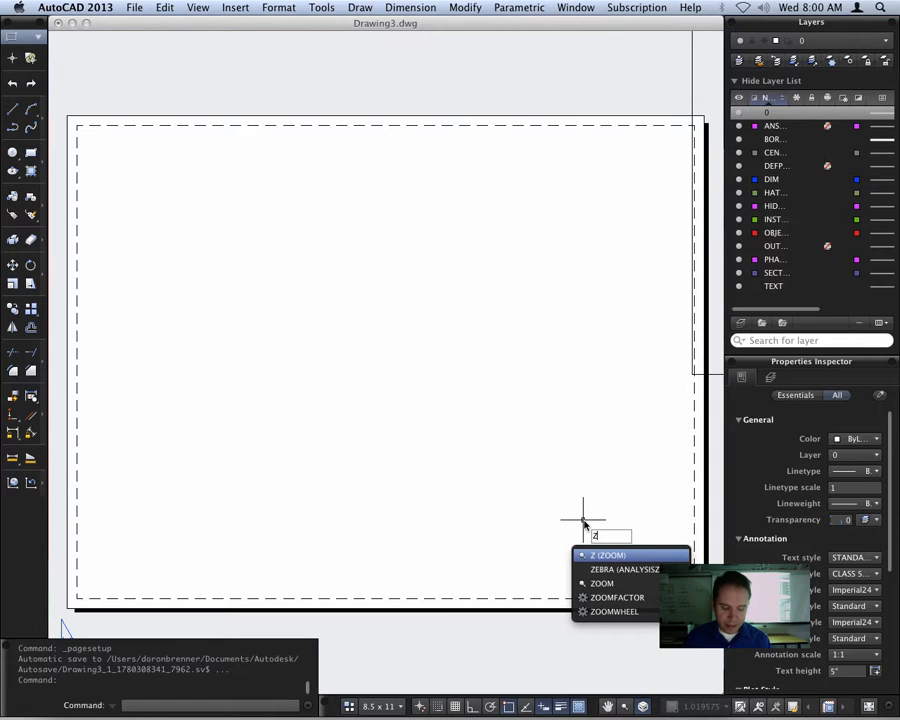
key(Return)
text(e)
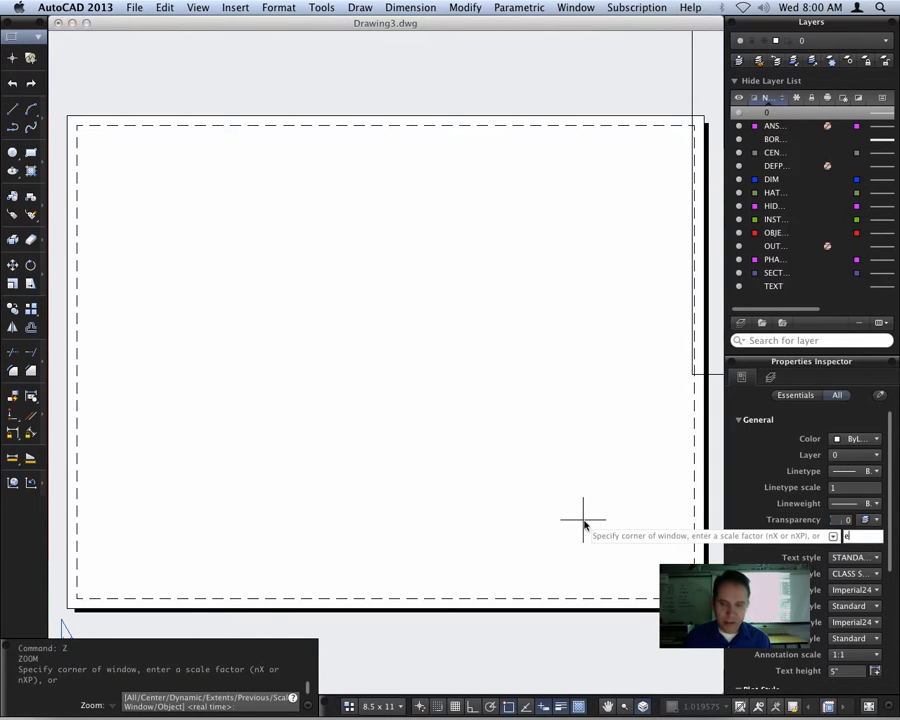
key(Return)
scroll(272, 494, down, 5)
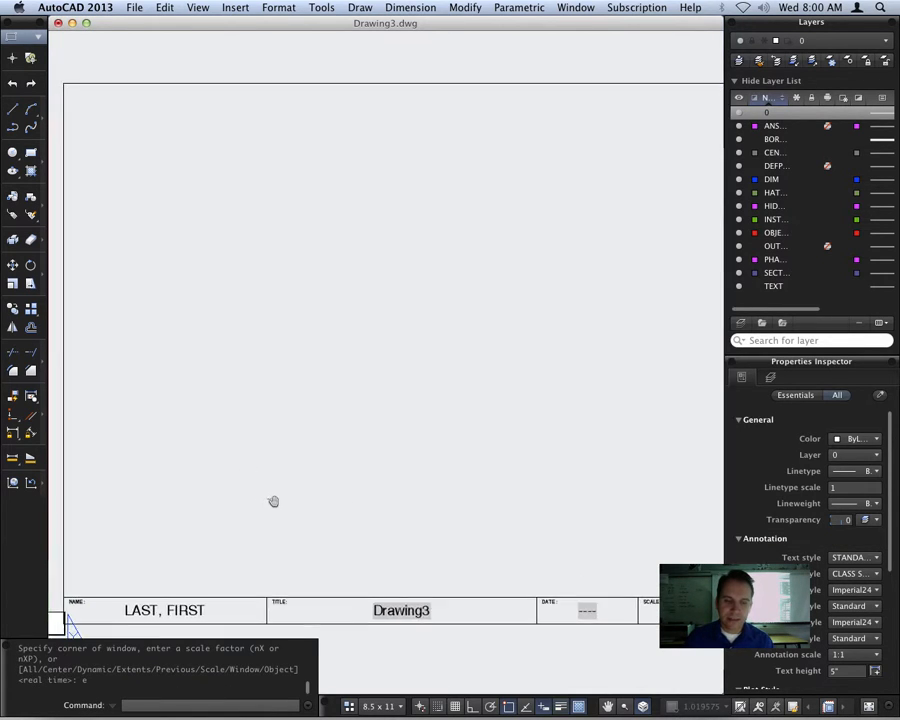
mouse_move(283, 489)
middle_down()
mouse_move(322, 464)
mouse_move(333, 428)
middle_up()
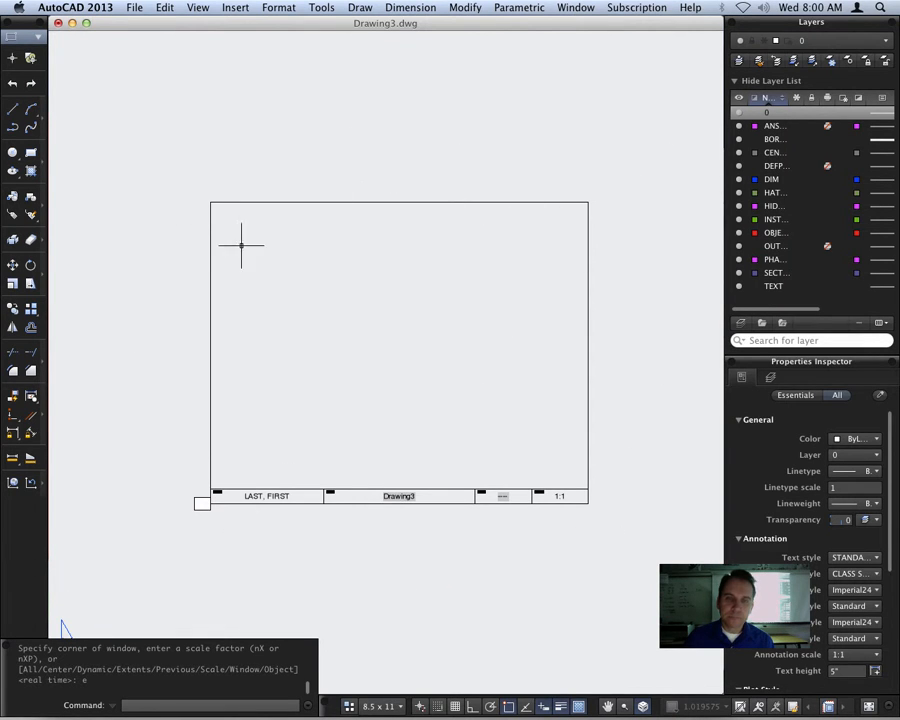
click(200, 503)
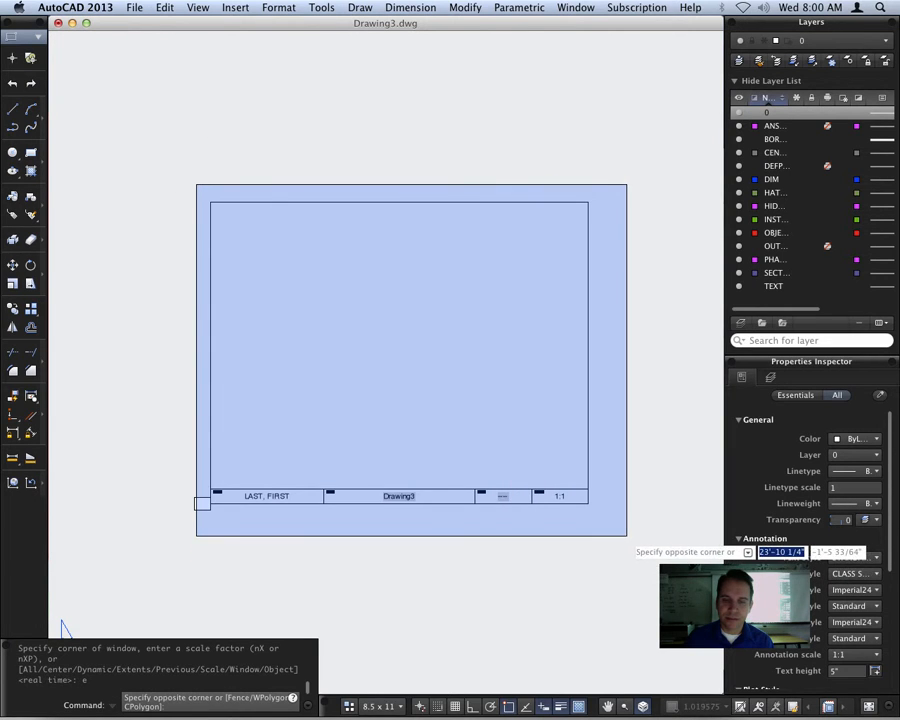
click(627, 536)
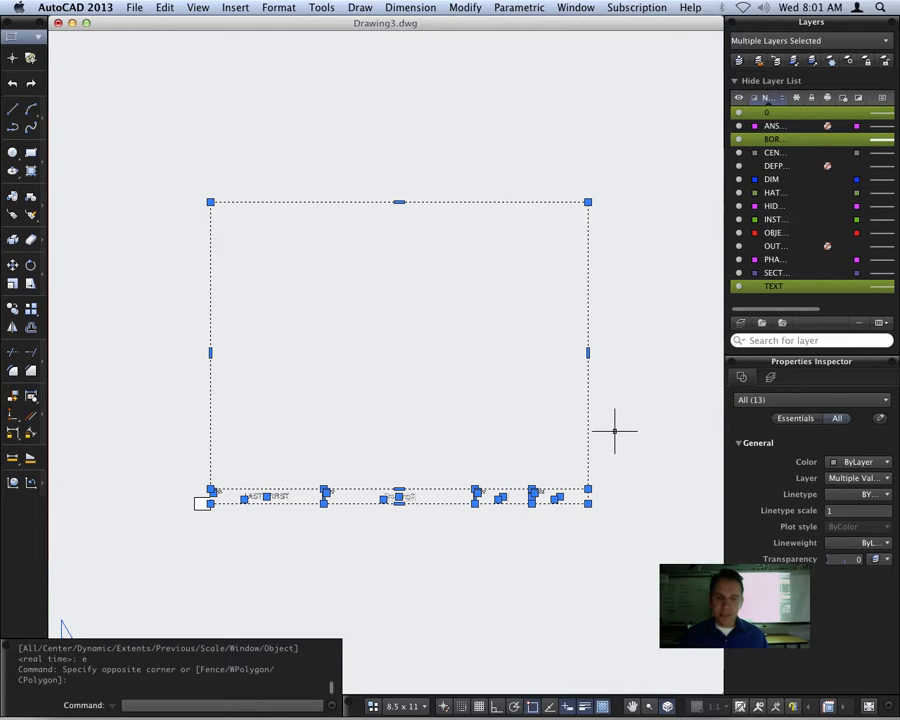
text(scal)
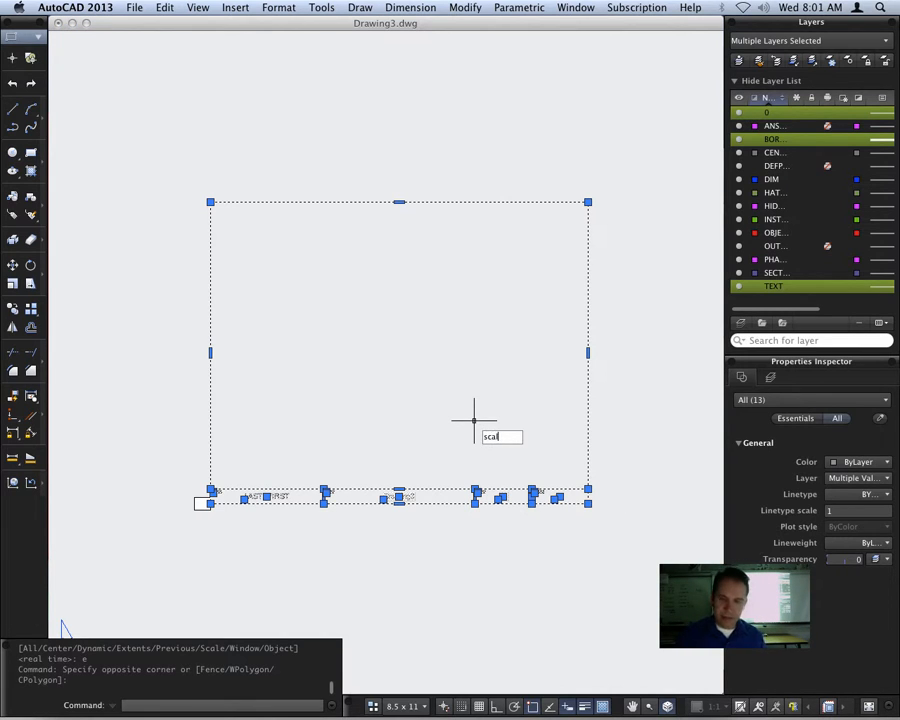
text(e)
key(Return)
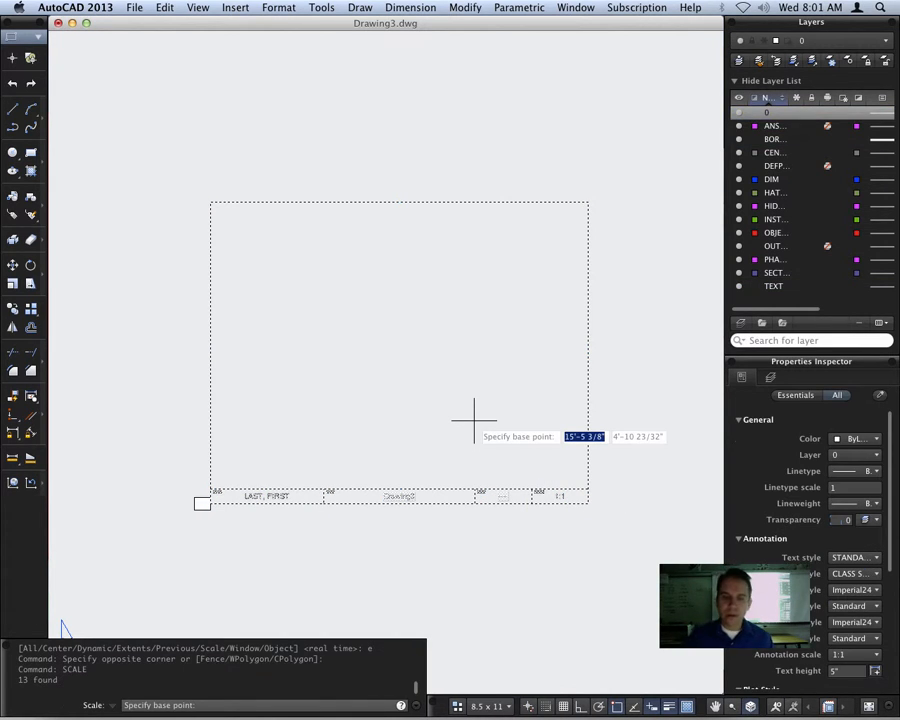
click(210, 503)
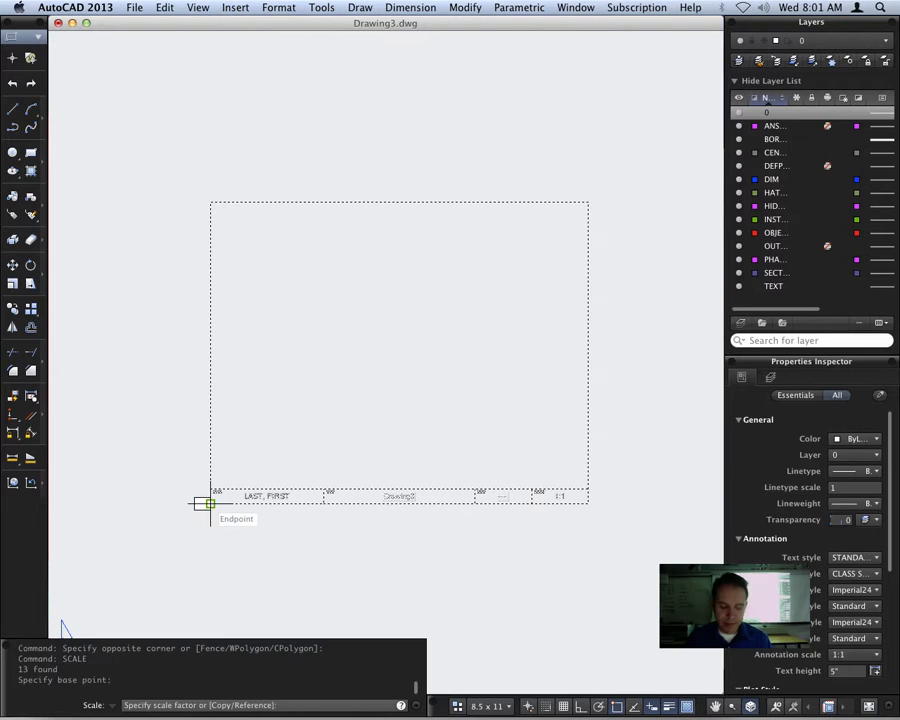
text(r)
key(Return)
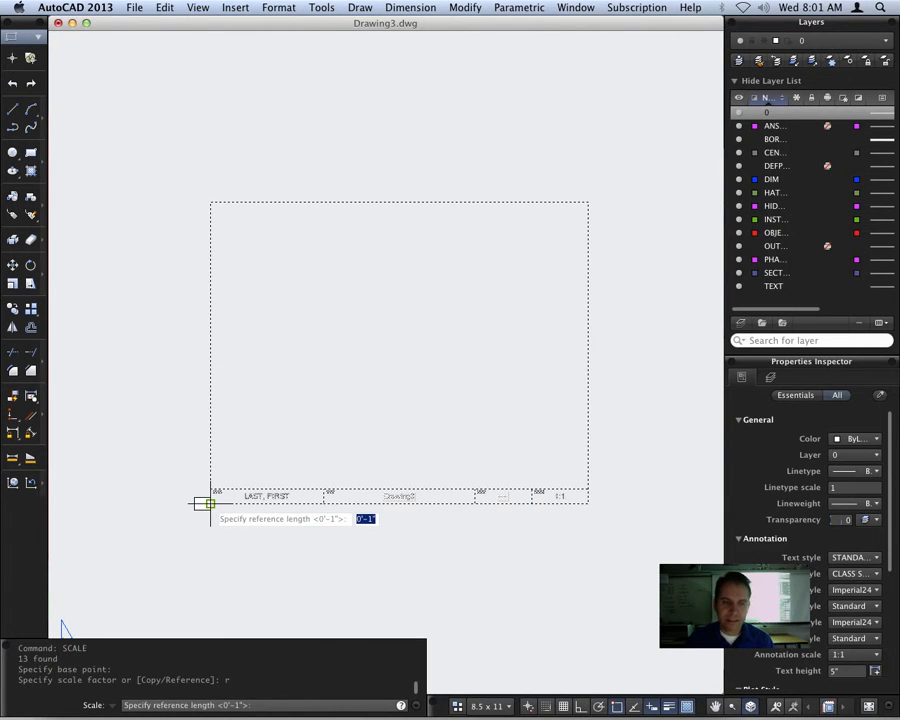
click(210, 503)
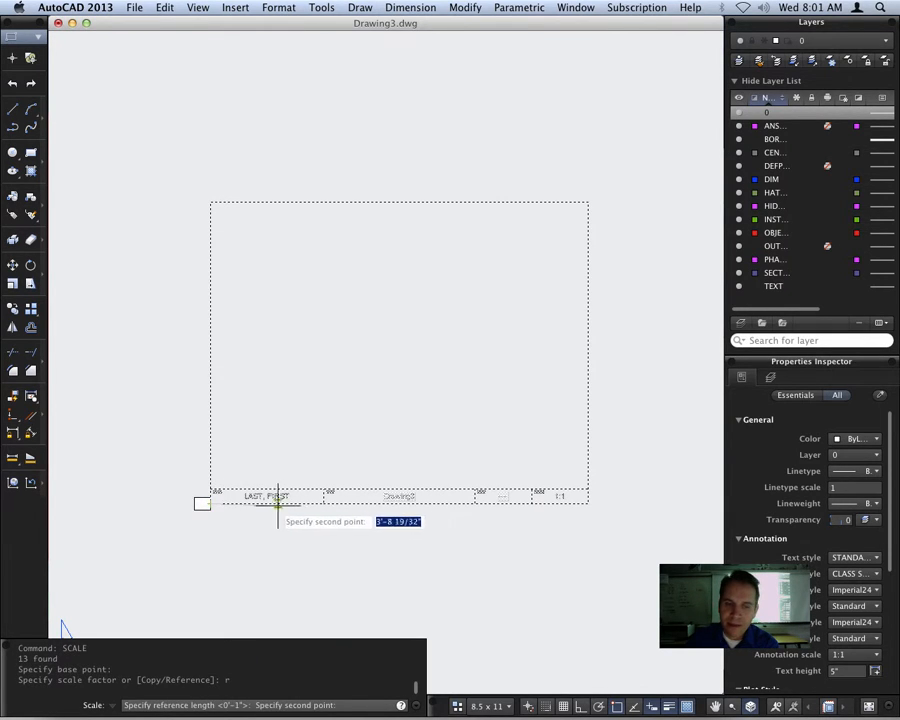
click(587, 503)
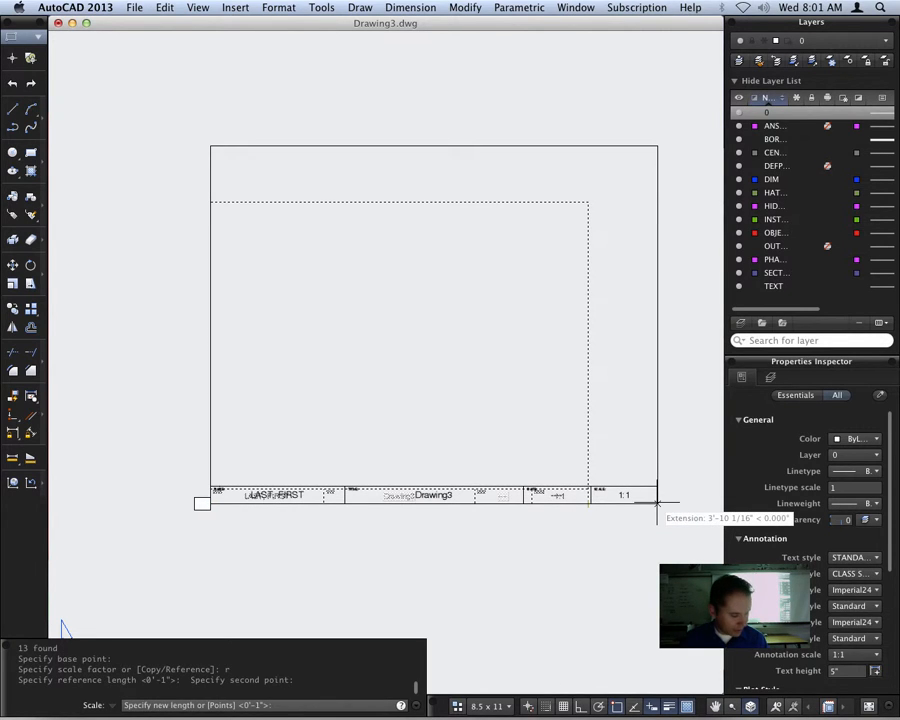
text(1)
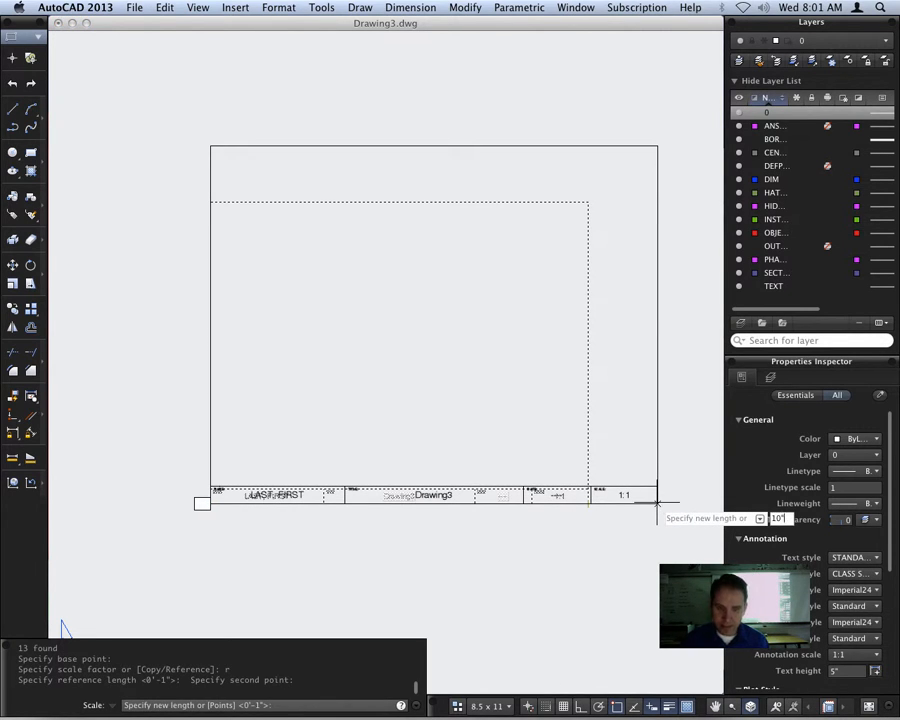
text(0")
key(Return)
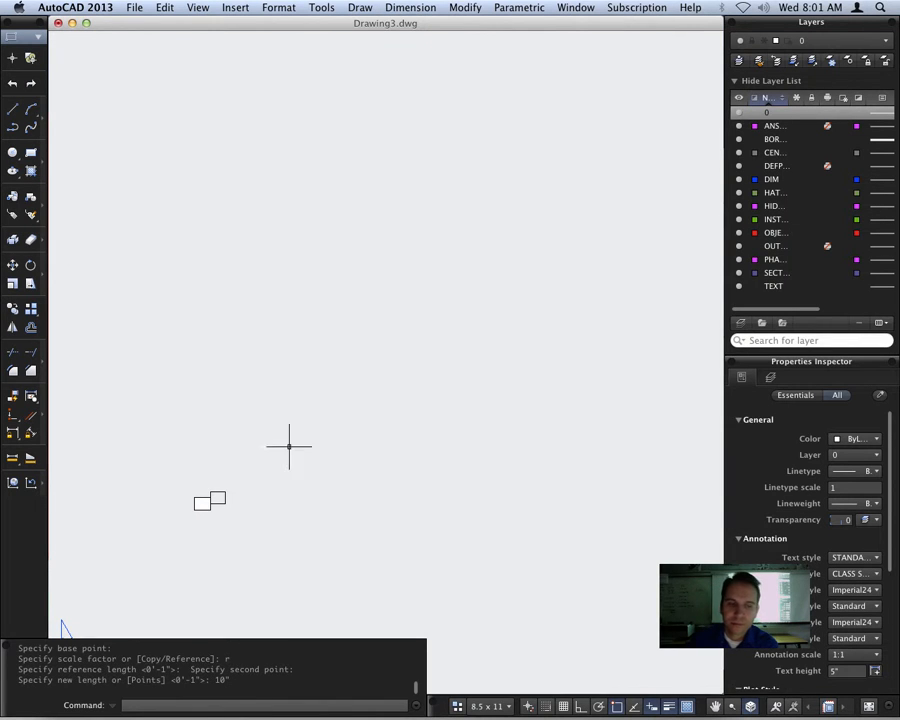
Draw a diagonal line across the page's dashed printable area, from its upper-left corner to its lower-right corner
text(z)
key(Return)
text(e)
key(Return)
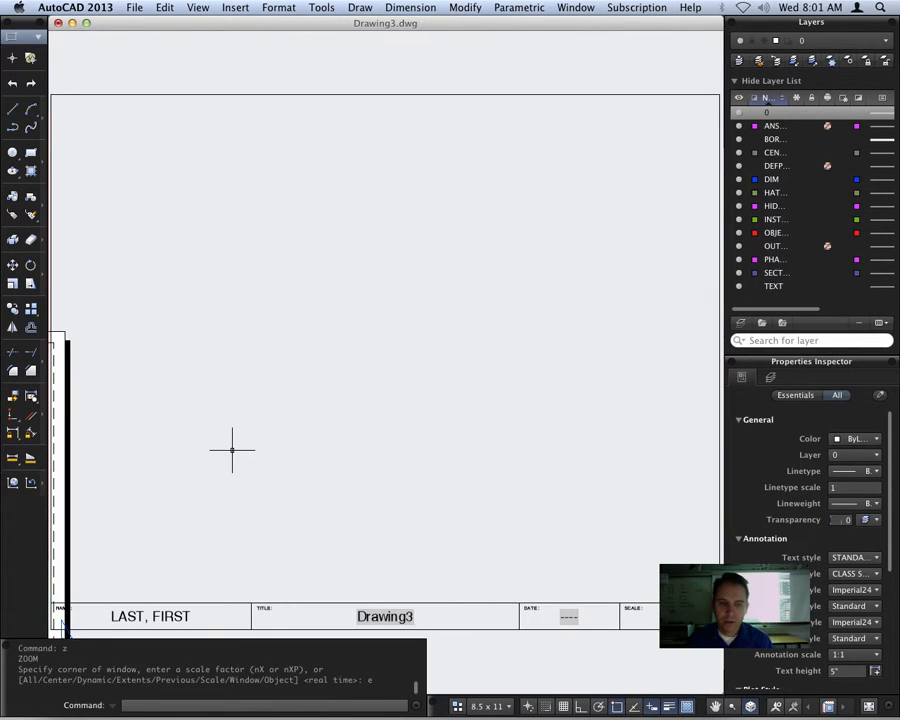
scroll(236, 448, down, 7)
mouse_move(205, 483)
middle_down()
mouse_move(540, 329)
mouse_move(513, 337)
mouse_move(472, 322)
middle_up()
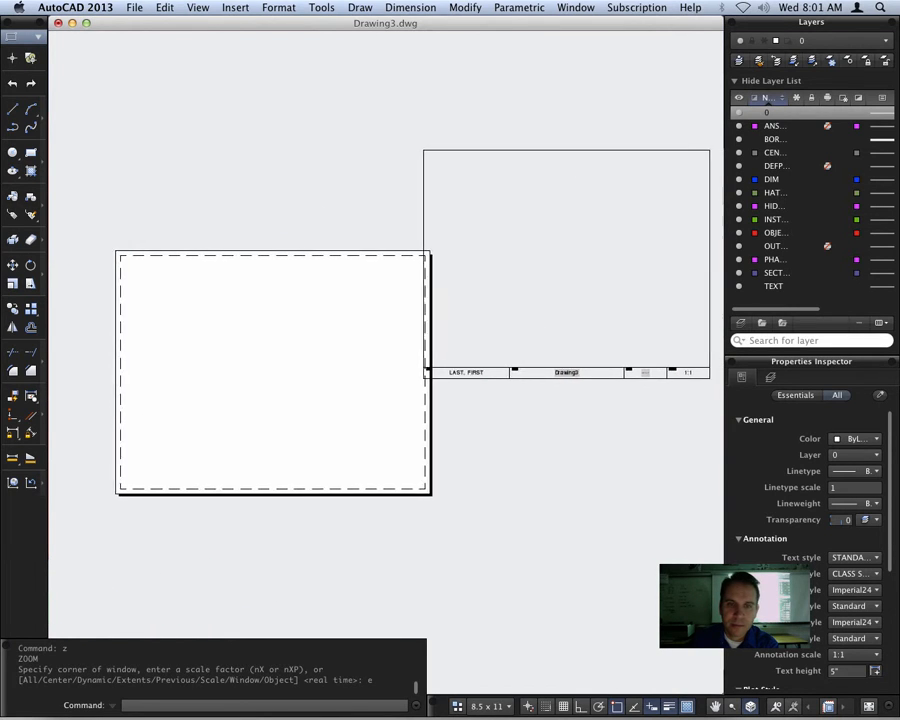
click(12, 110)
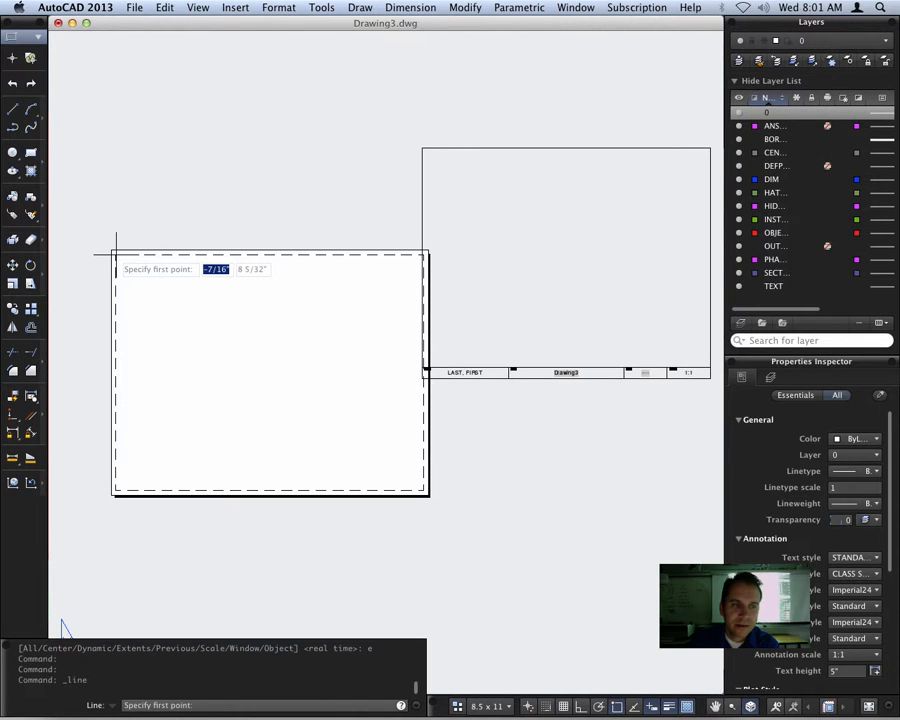
click(116, 252)
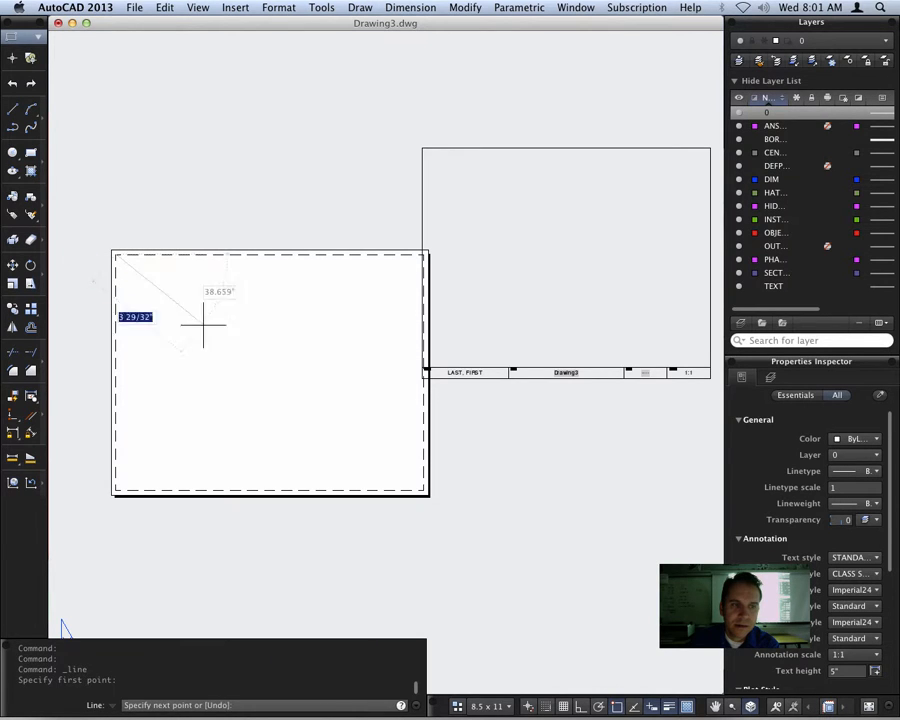
click(426, 490)
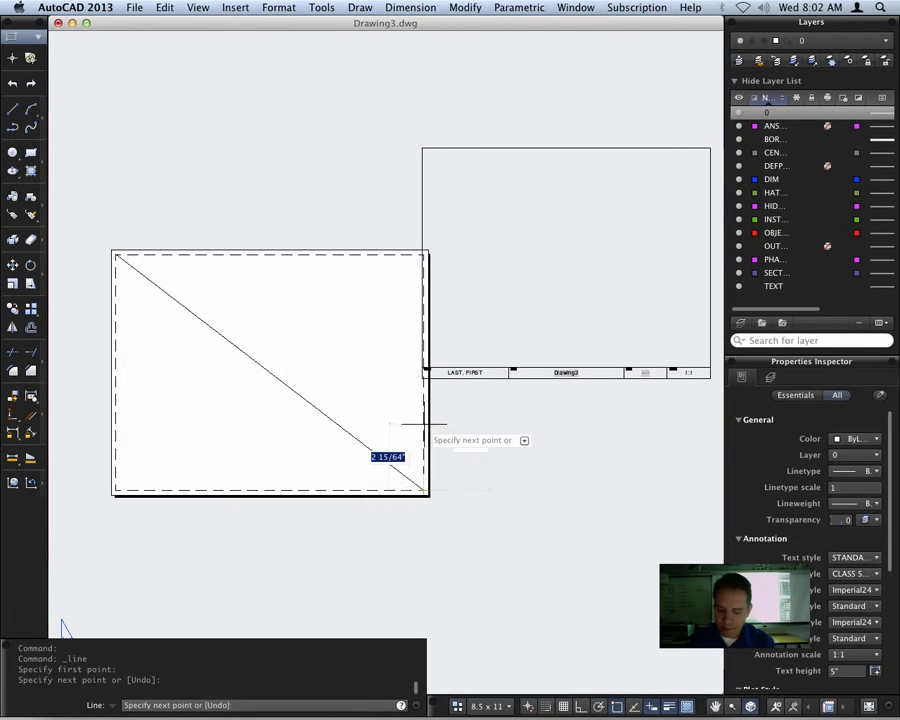
key(Return)
key(Return)
Draw a diagonal line across the title block border, from its lower-left corner to its upper-right corner
click(425, 375)
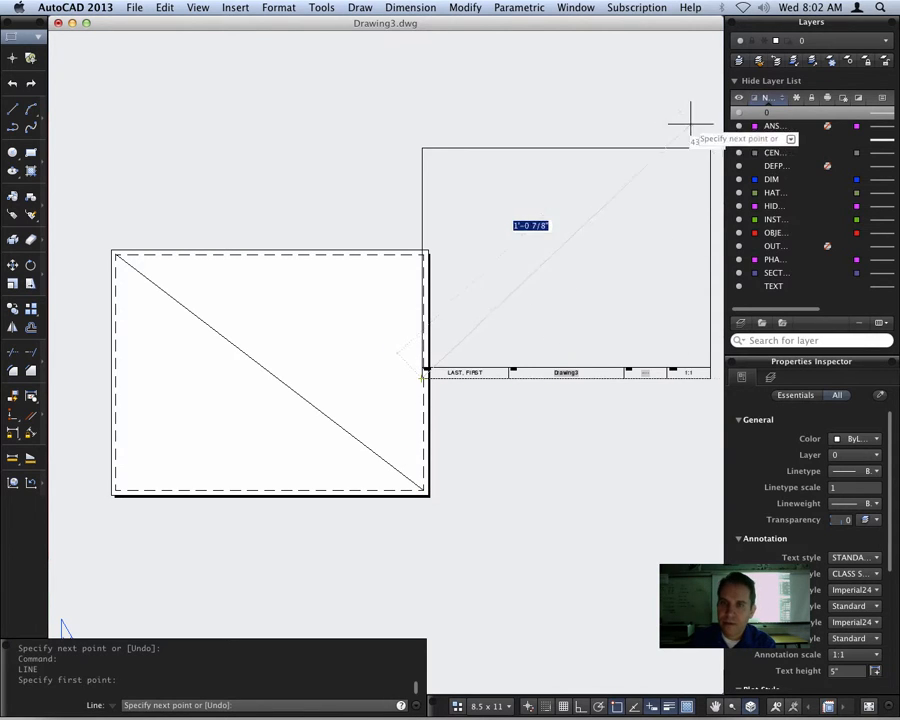
click(709, 148)
key(Return)
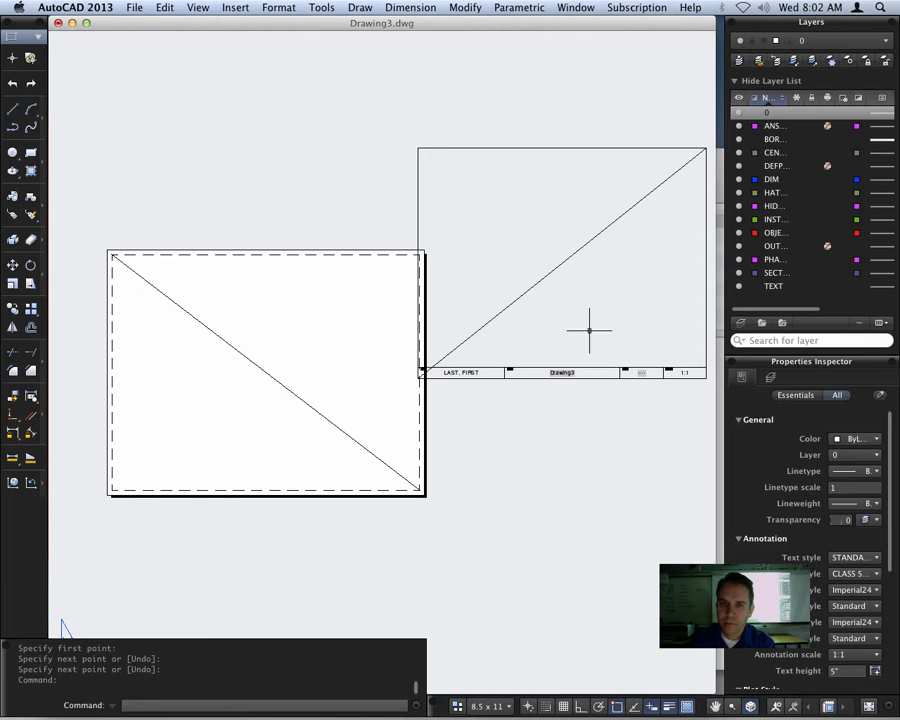
Move the border, title block and its diagonal from the diagonal's midpoint to the midpoint of the printable area's diagonal
click(712, 387)
click(398, 120)
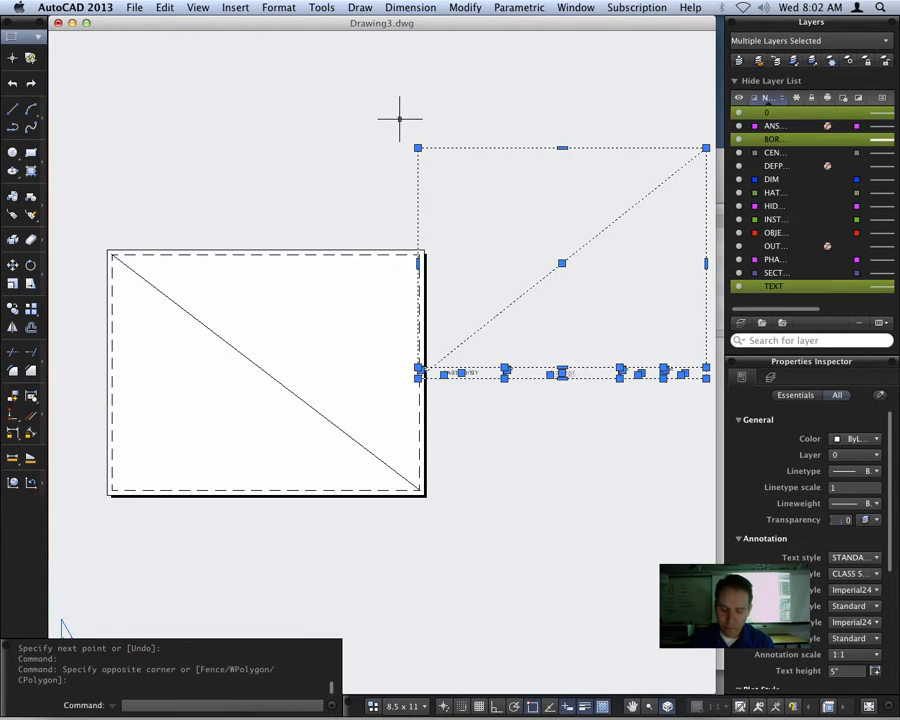
text(m)
key(Return)
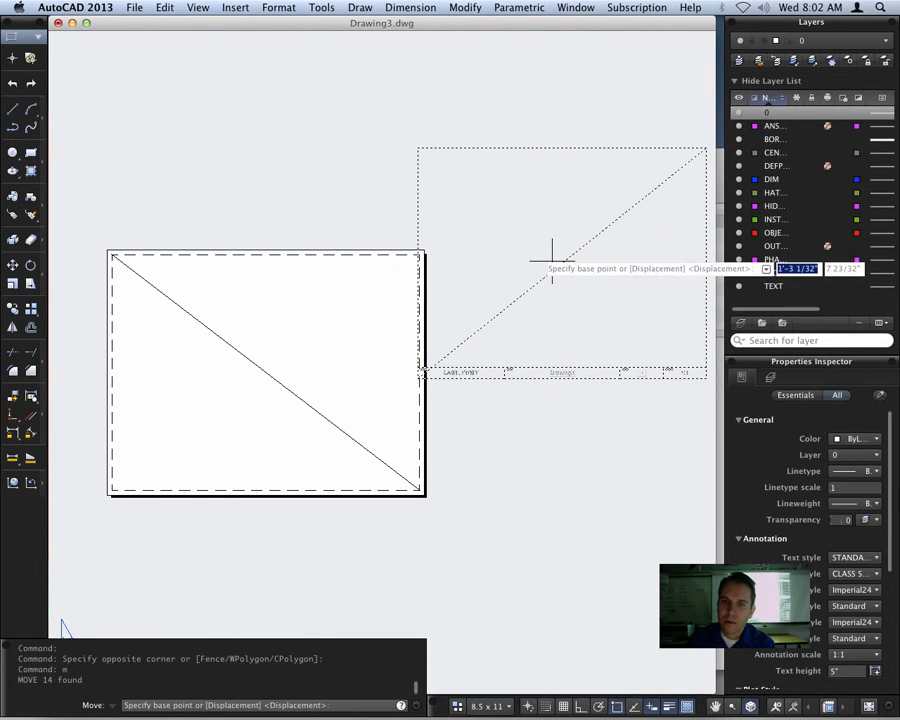
click(561, 262)
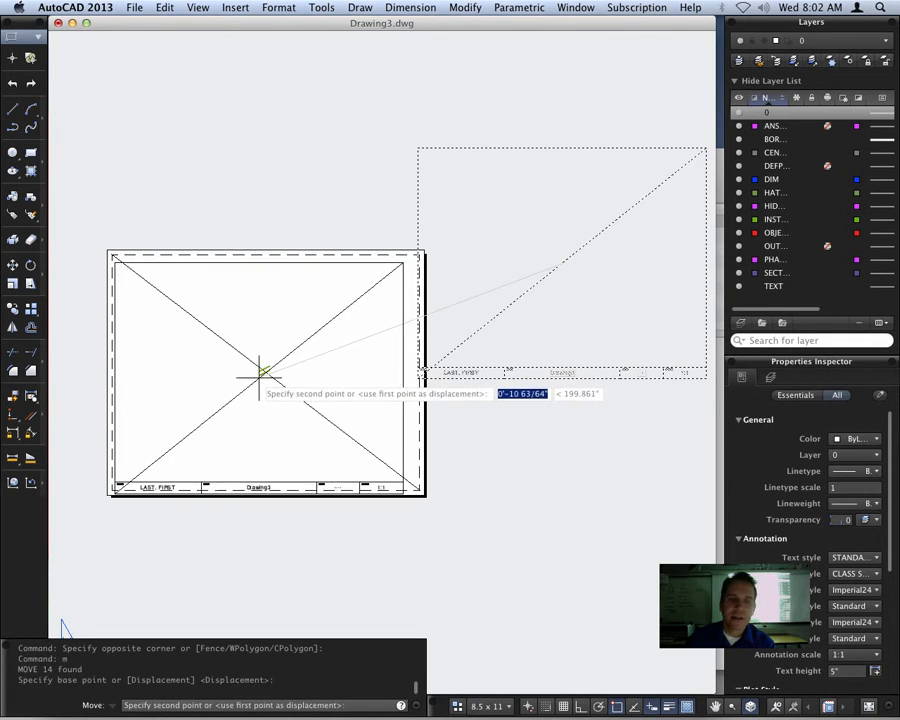
click(265, 373)
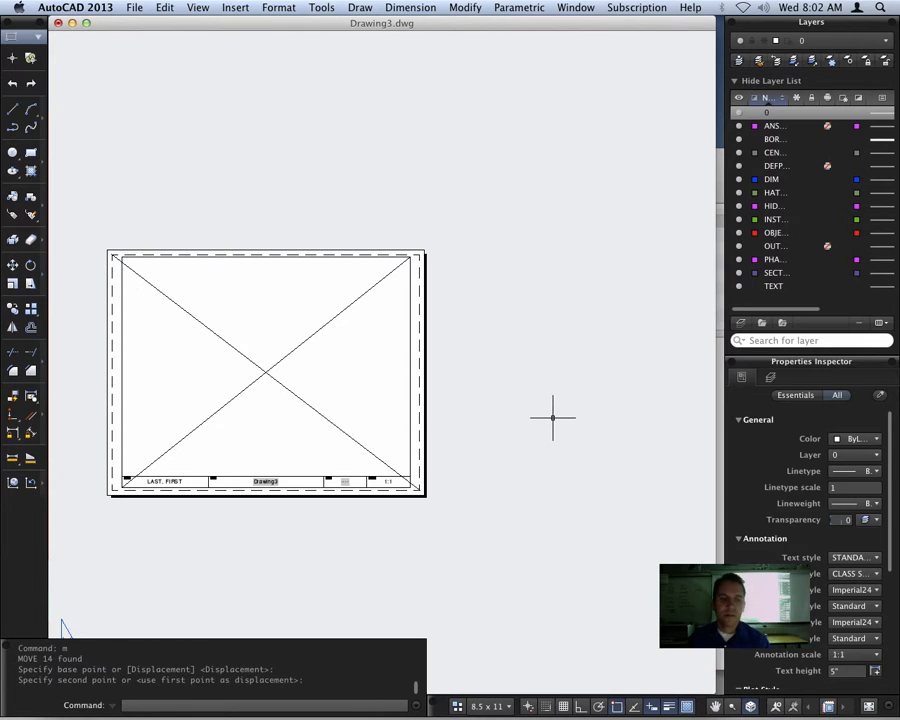
Erase both diagonal construction lines from the layout
click(279, 394)
click(232, 340)
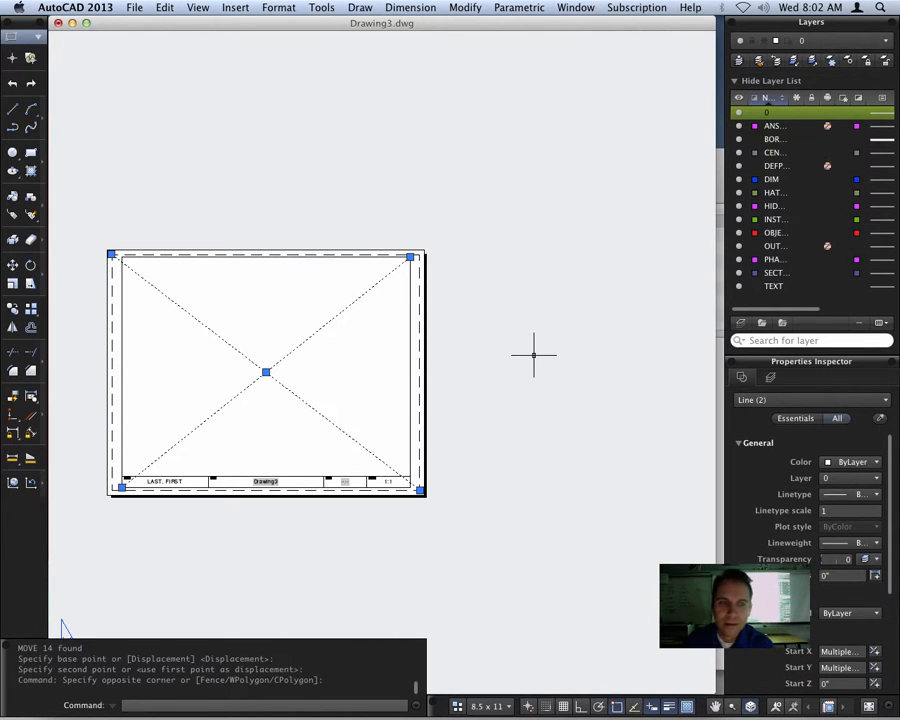
key(Delete)
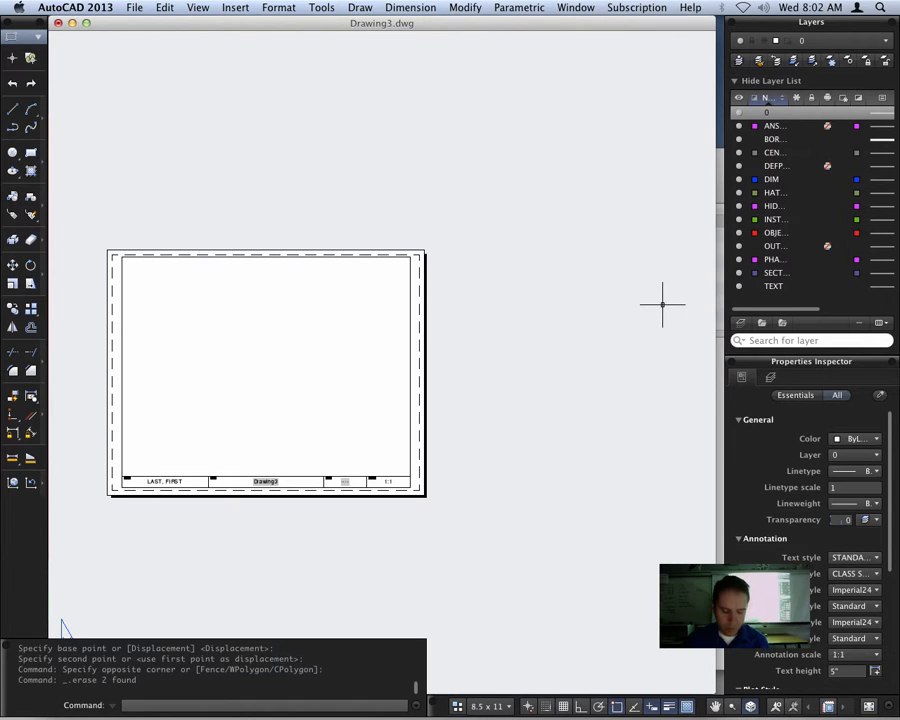
Zoom the layout to its extents and activate the viewport inside the border
text(z)
key(Return)
text(e)
key(Return)
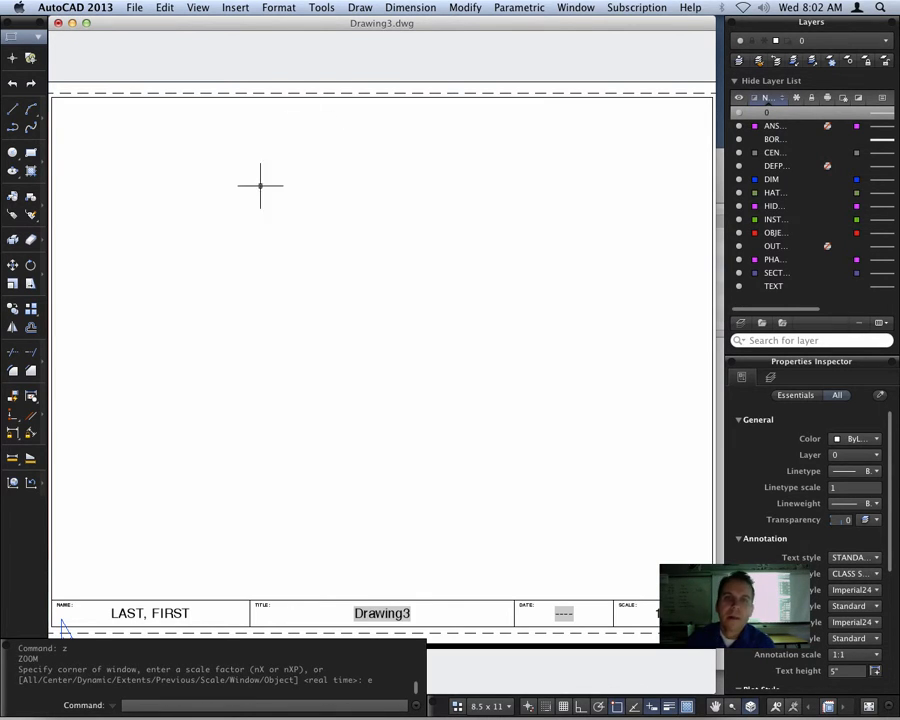
double_click(474, 424)
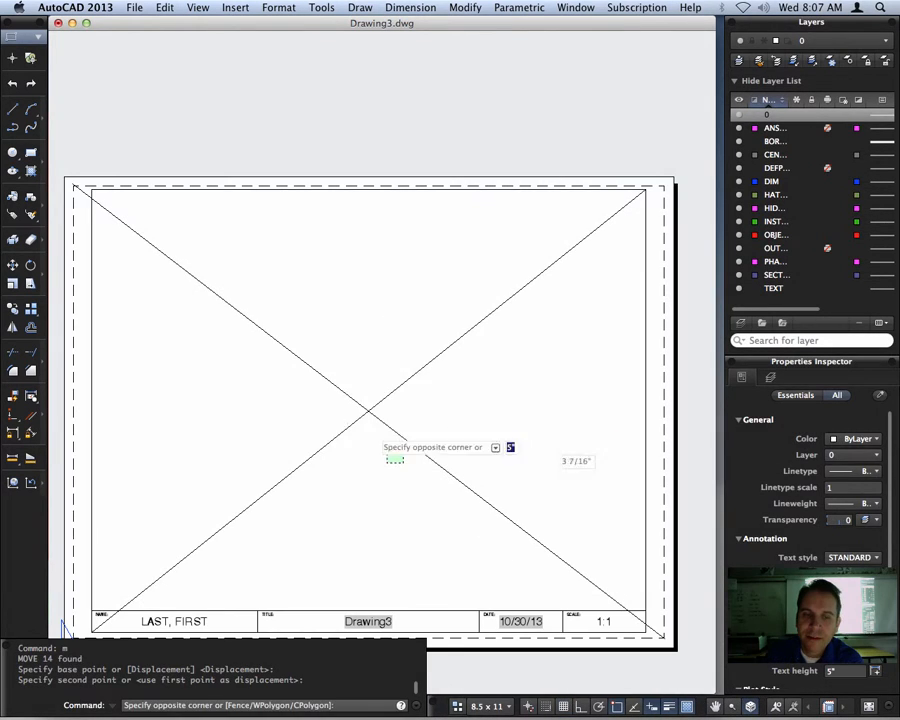
Delete the two crossing diagonals so only the centered border and title block remain on the page
click(324, 366)
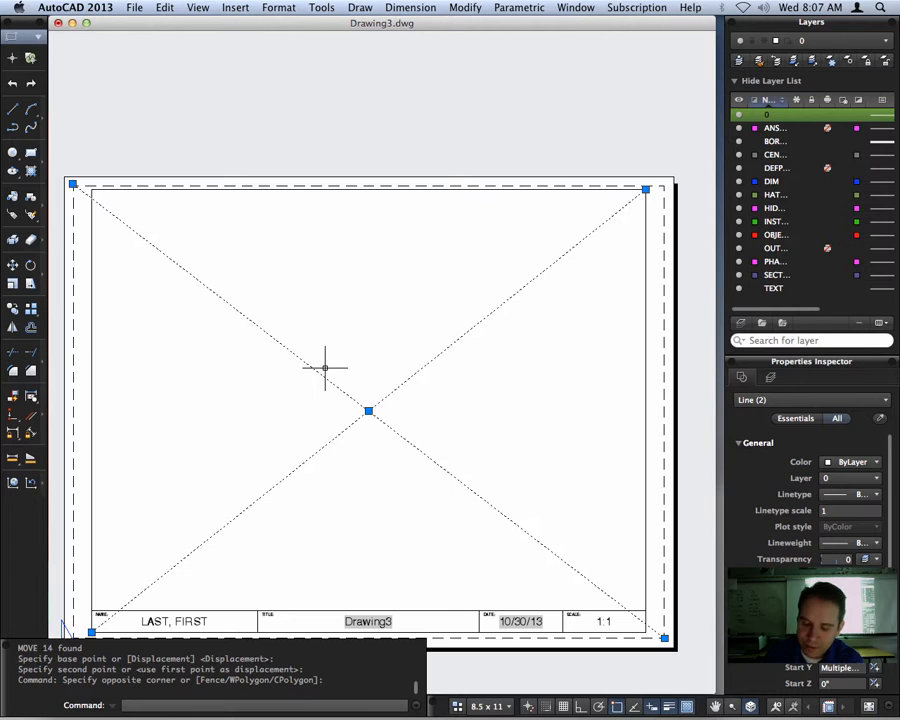
key(Delete)
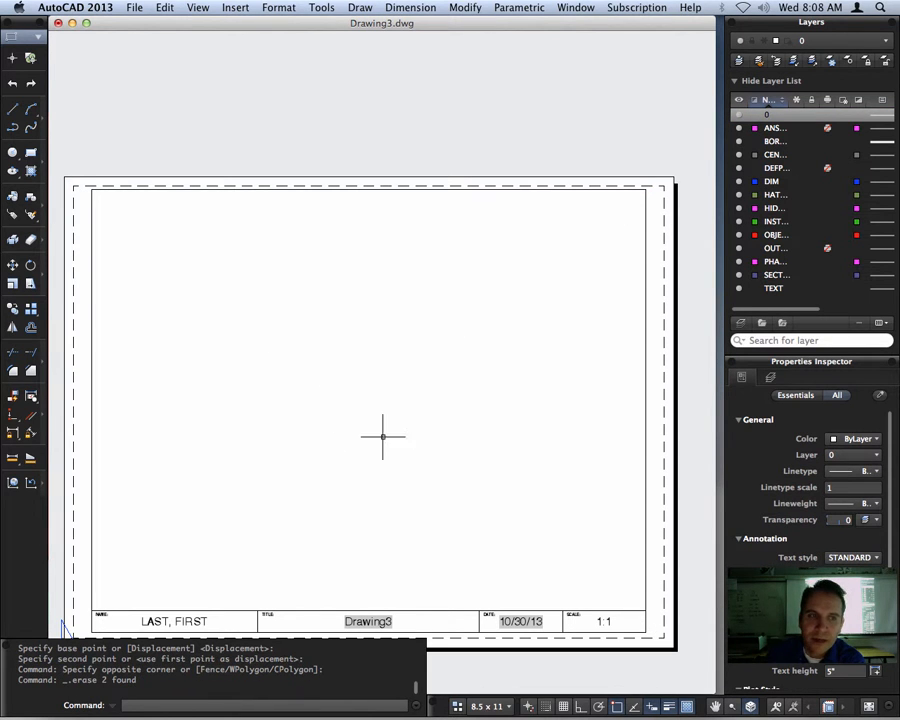
scroll(435, 482, up, 1)
mouse_move(435, 482)
middle_down()
mouse_move(432, 409)
mouse_move(445, 421)
middle_up()
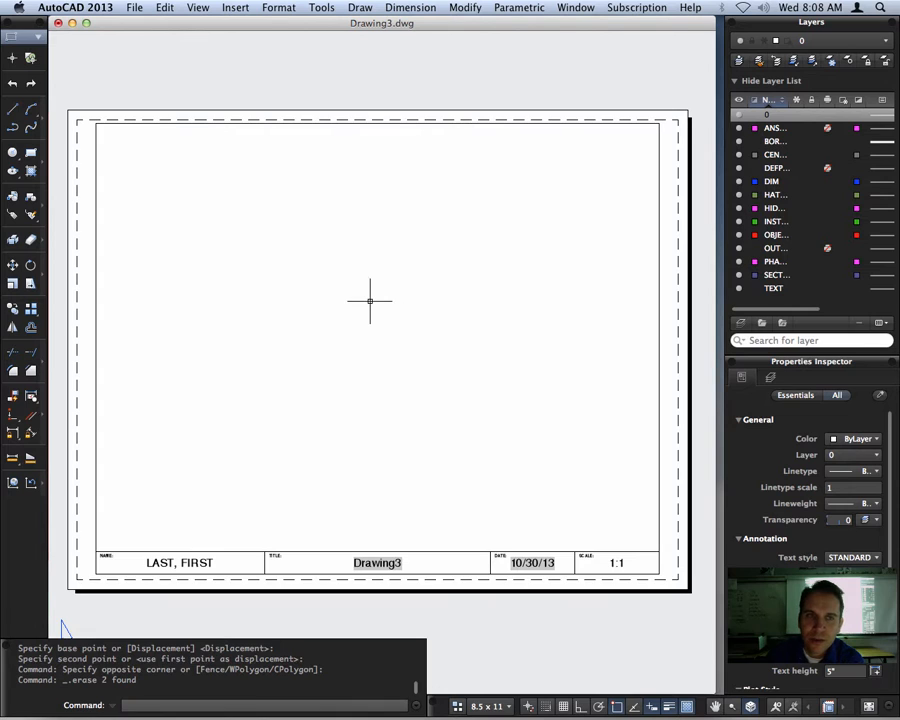
Activate the layout viewport, zoom it to show all of the drawing limits, and turn on the grid
double_click(389, 203)
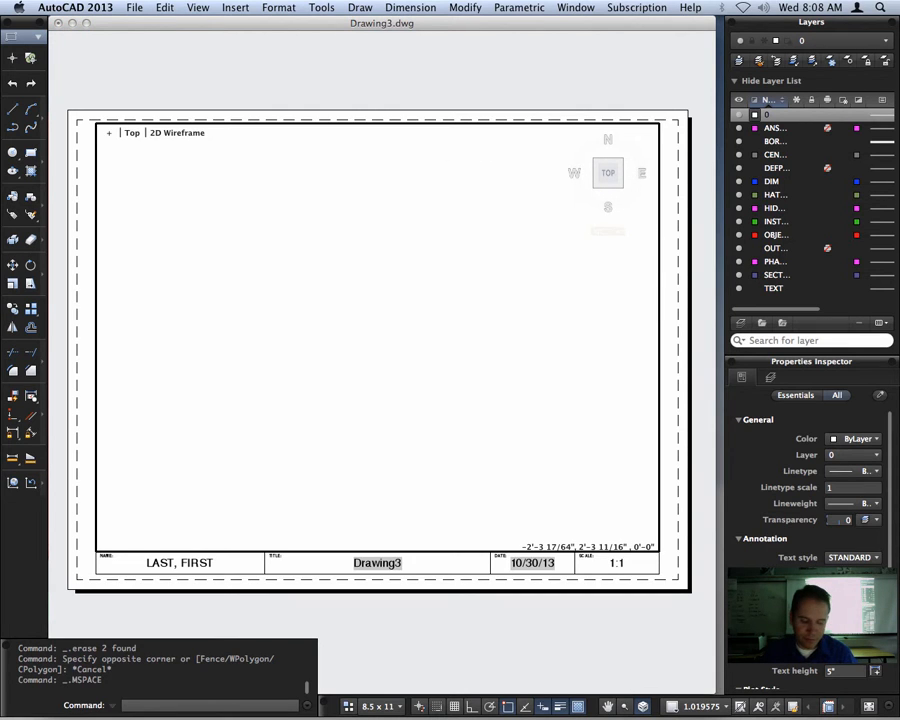
text(Z)
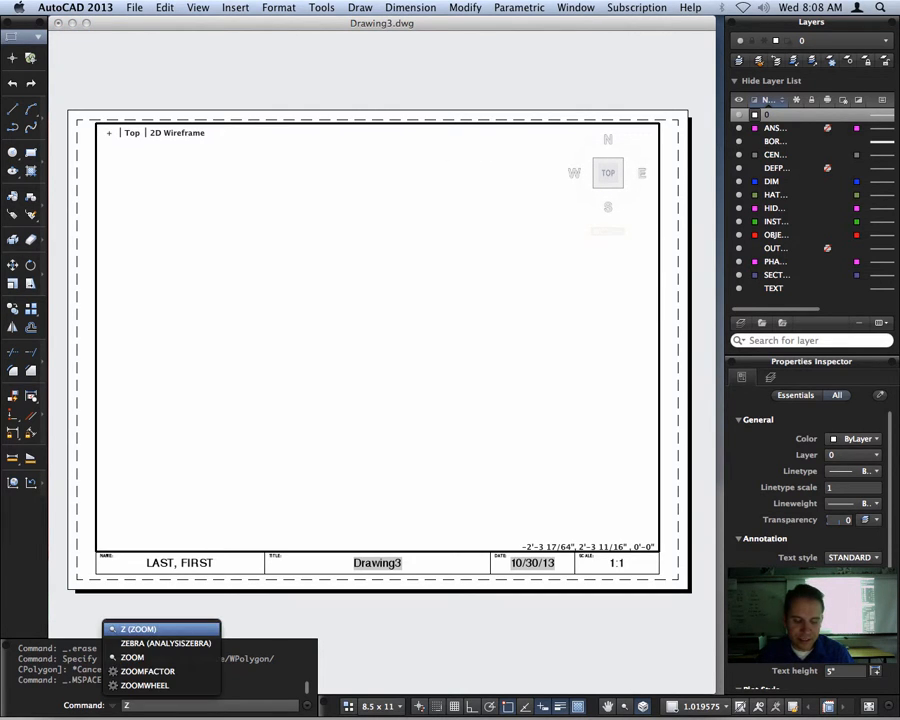
key(Return)
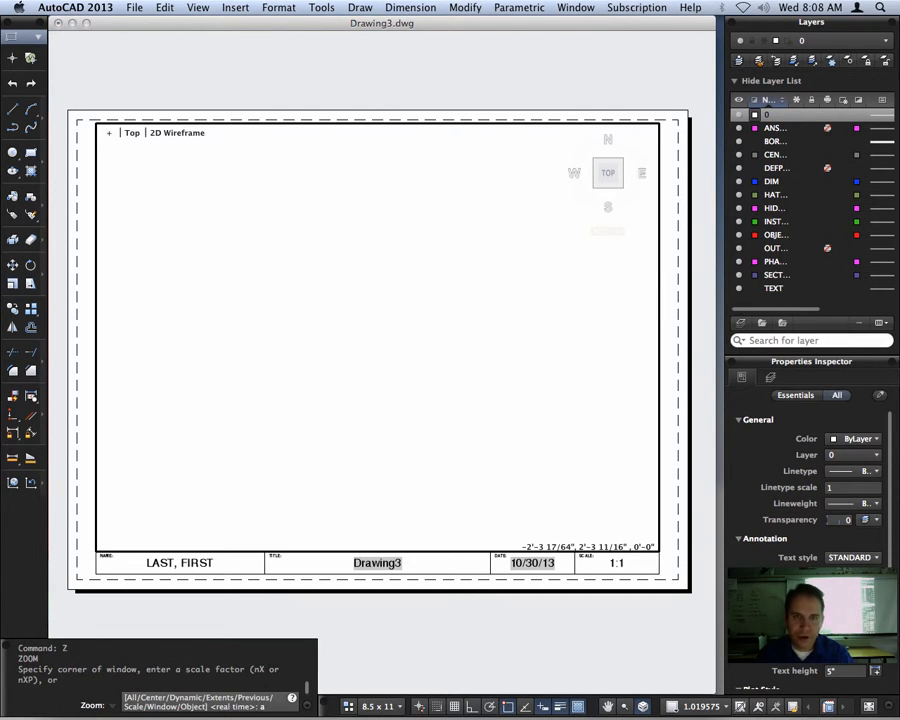
text(a)
key(Return)
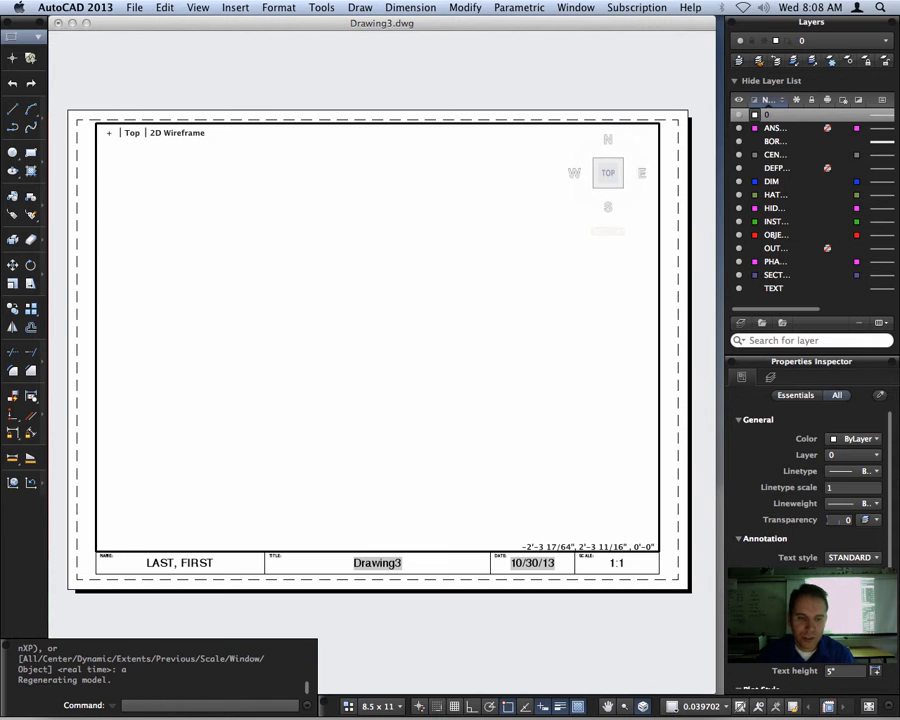
key(F7)
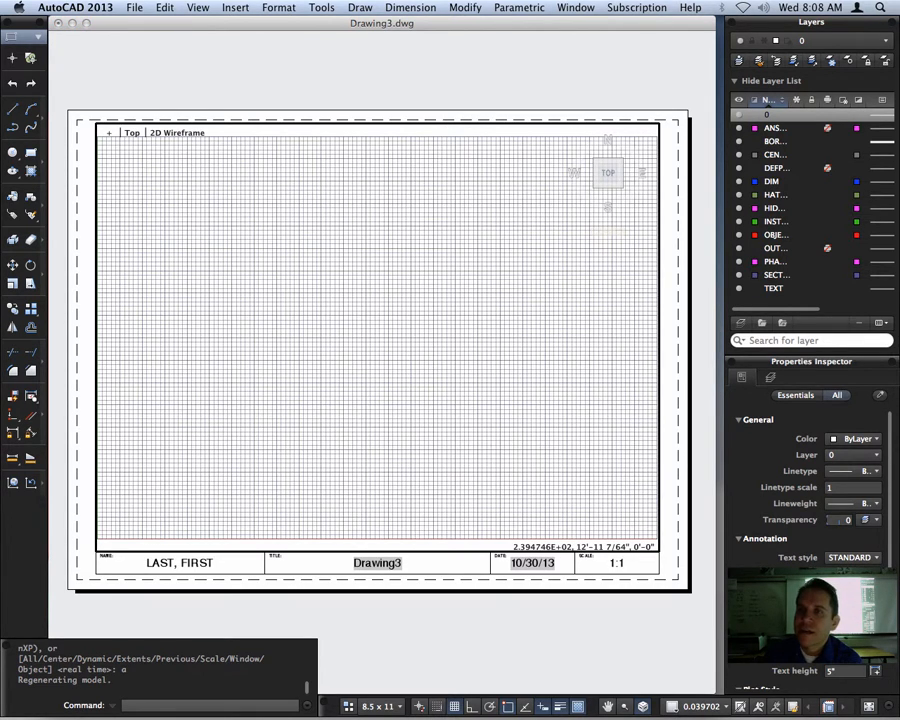
Make OBJECT the current layer and switch from the 8.5 x 11 layout to model space
click(845, 41)
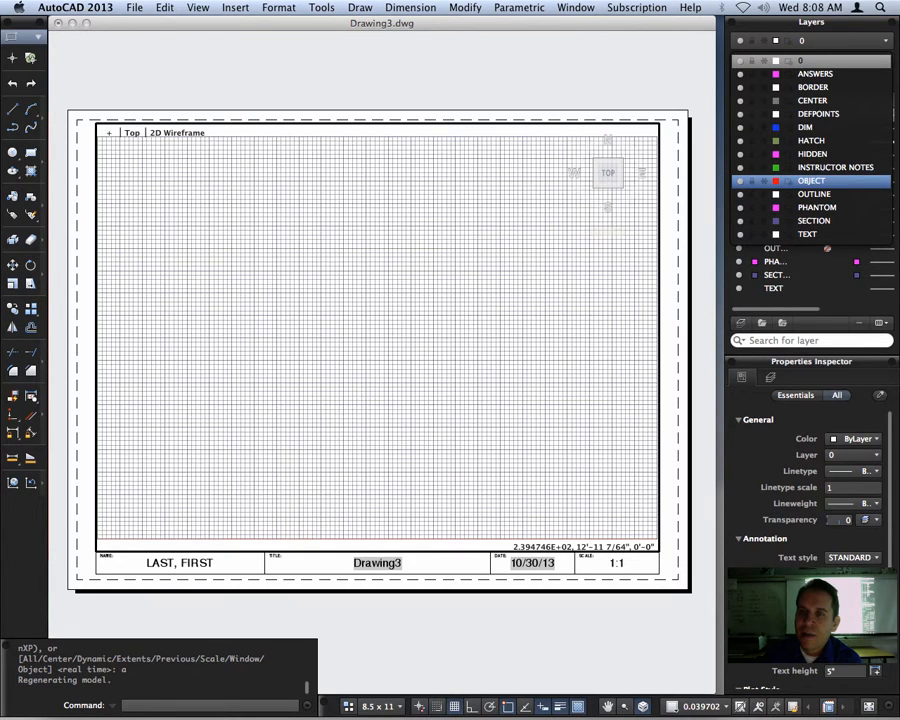
click(811, 180)
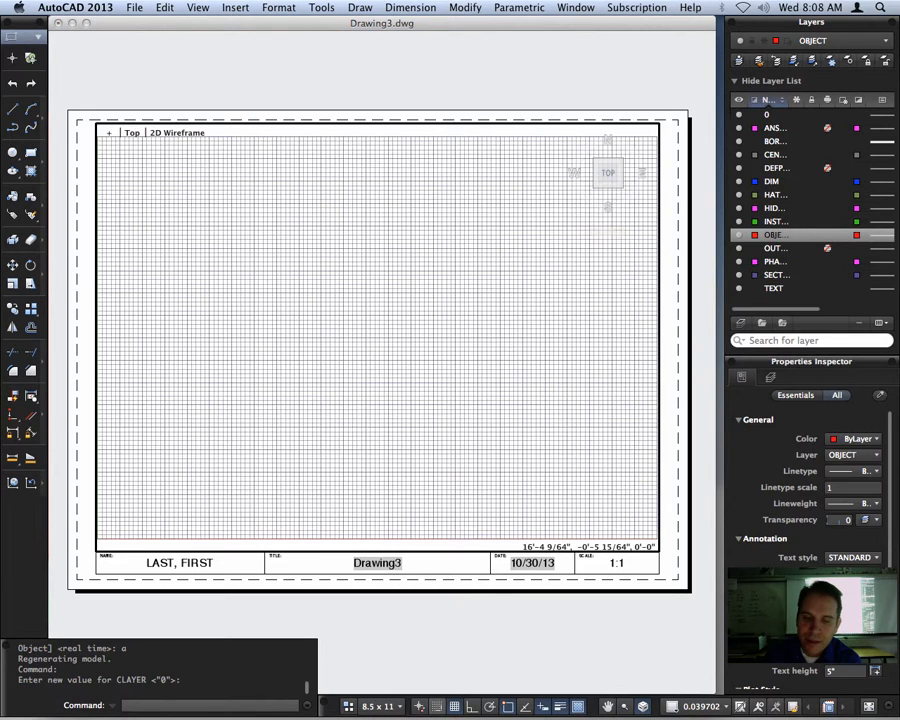
click(378, 706)
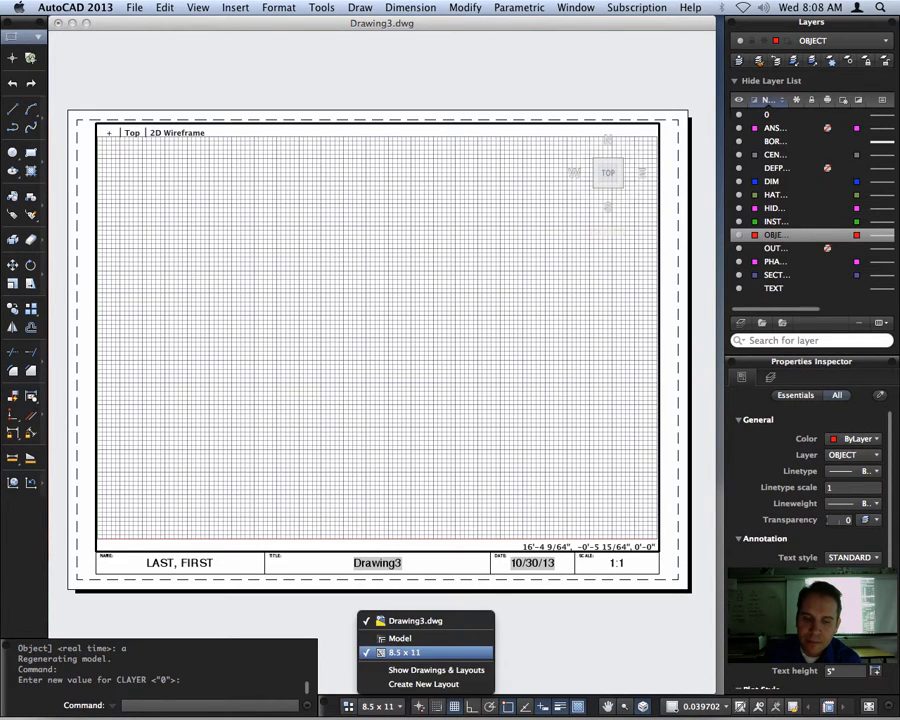
click(400, 638)
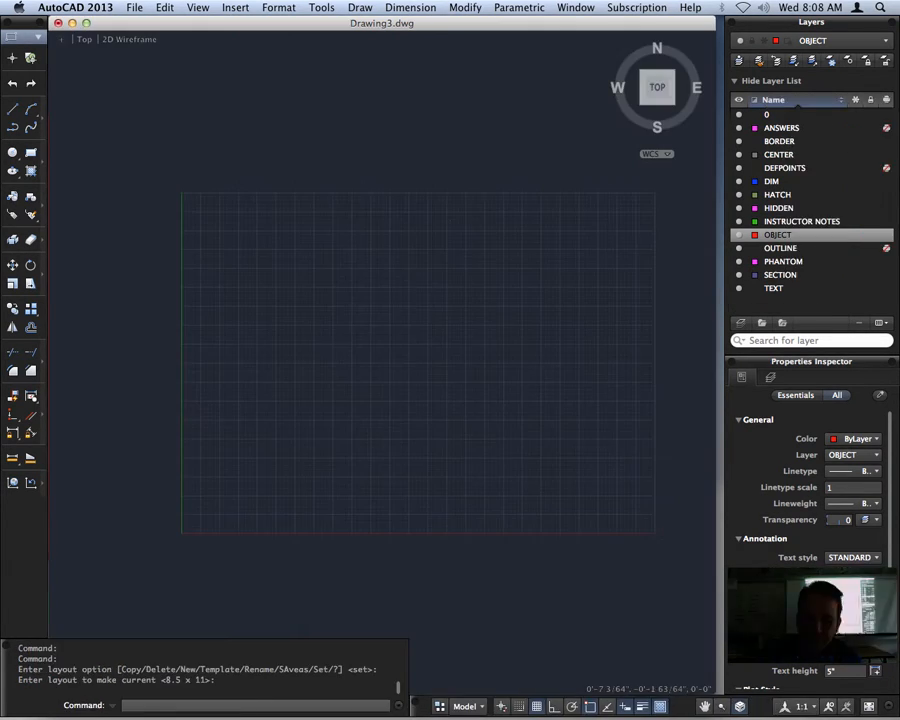
scroll(462, 329, up, 2)
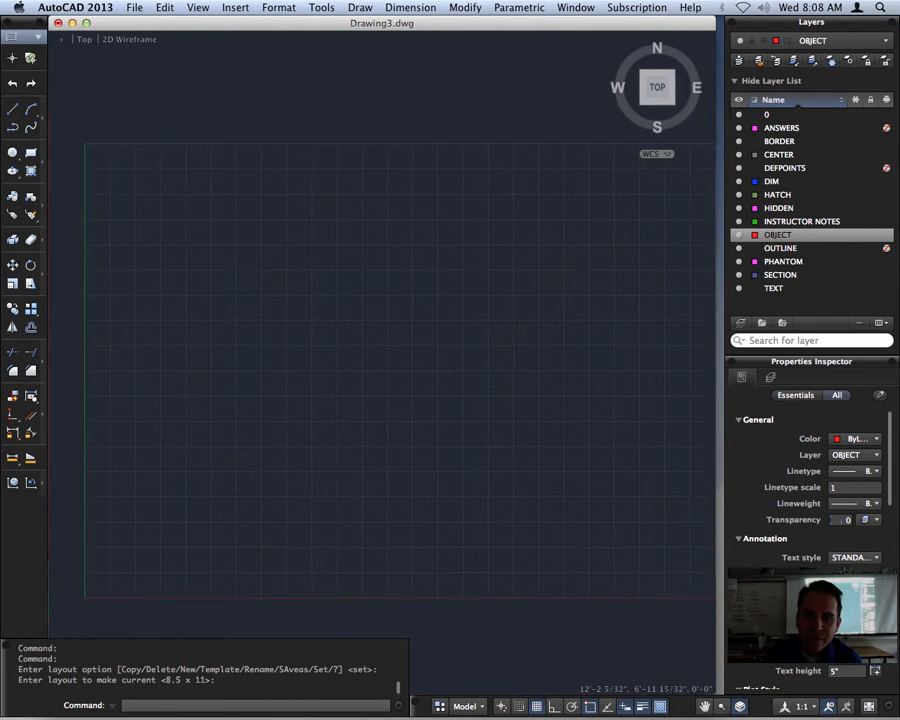
scroll(432, 366, down, 3)
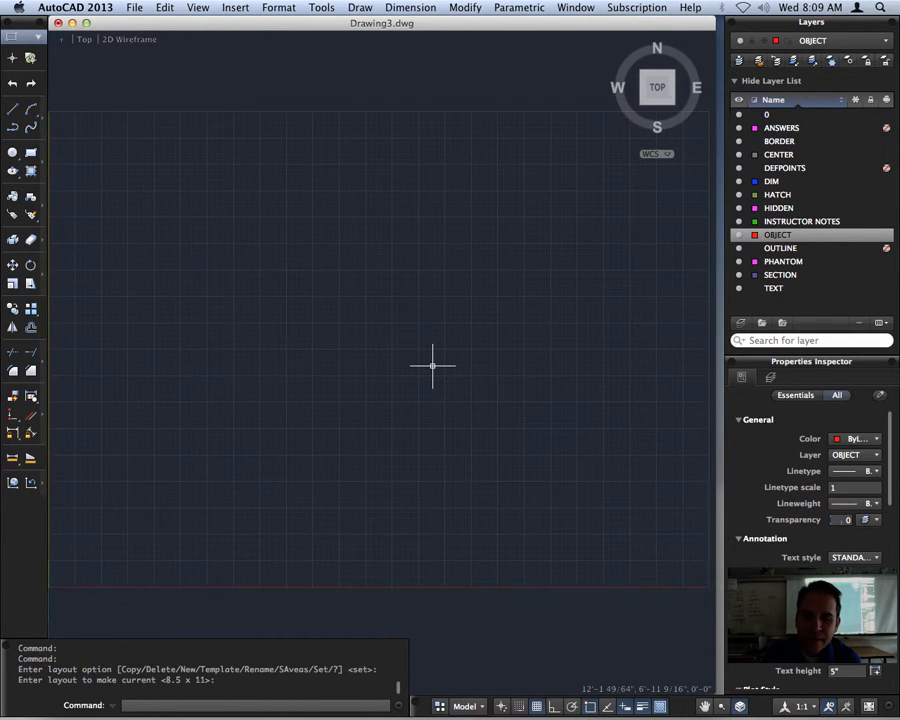
scroll(432, 366, down, 1)
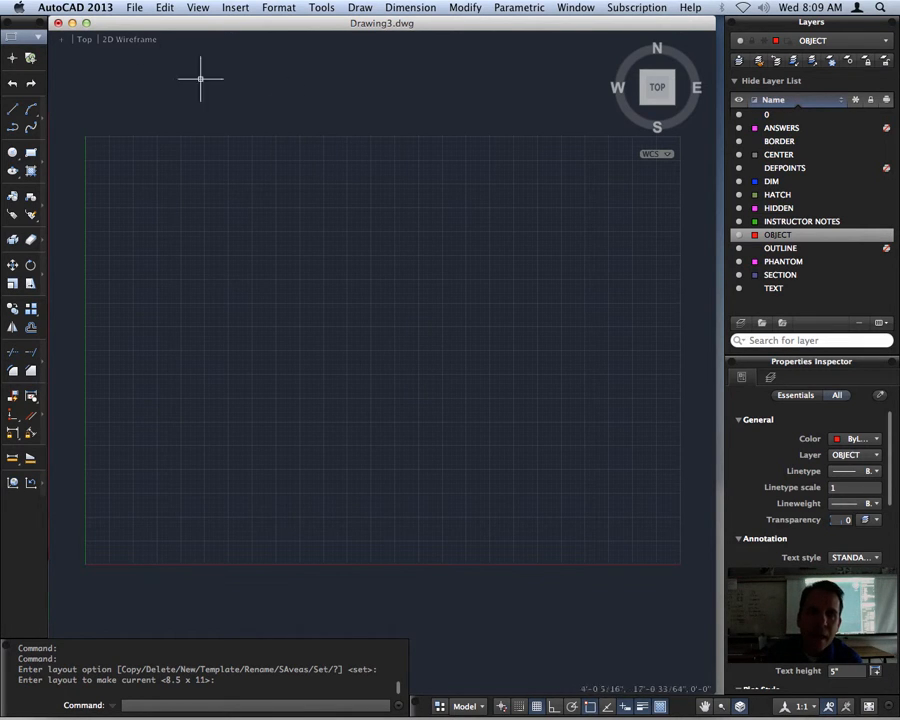
Save the drawing as an AutoCAD Drawing Template (*.dwt) named ARCHI_Template in the Template folder, with English measurement and a blank description
click(134, 7)
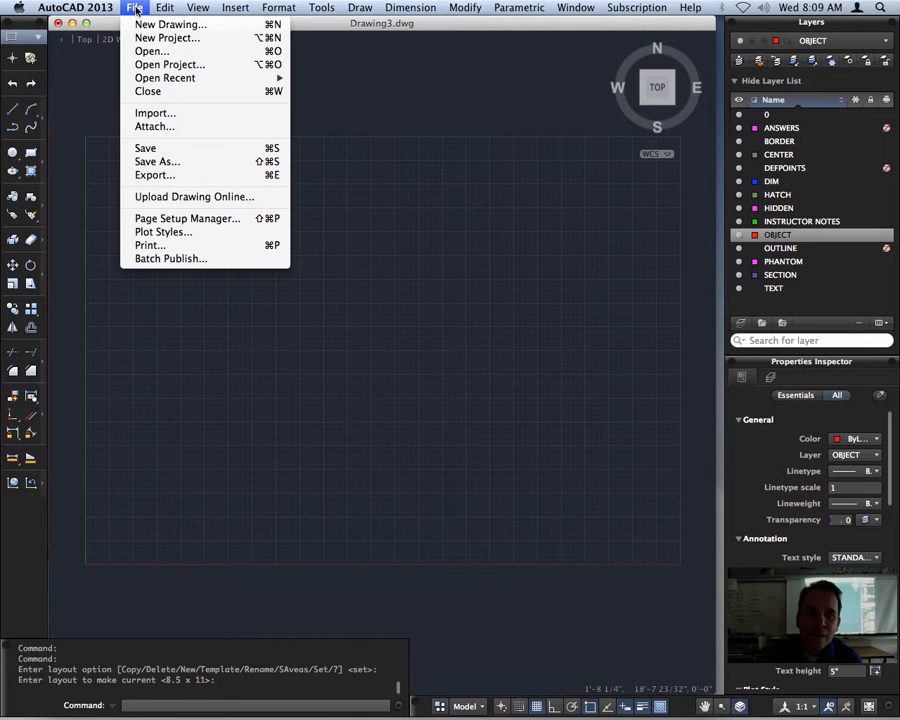
click(197, 166)
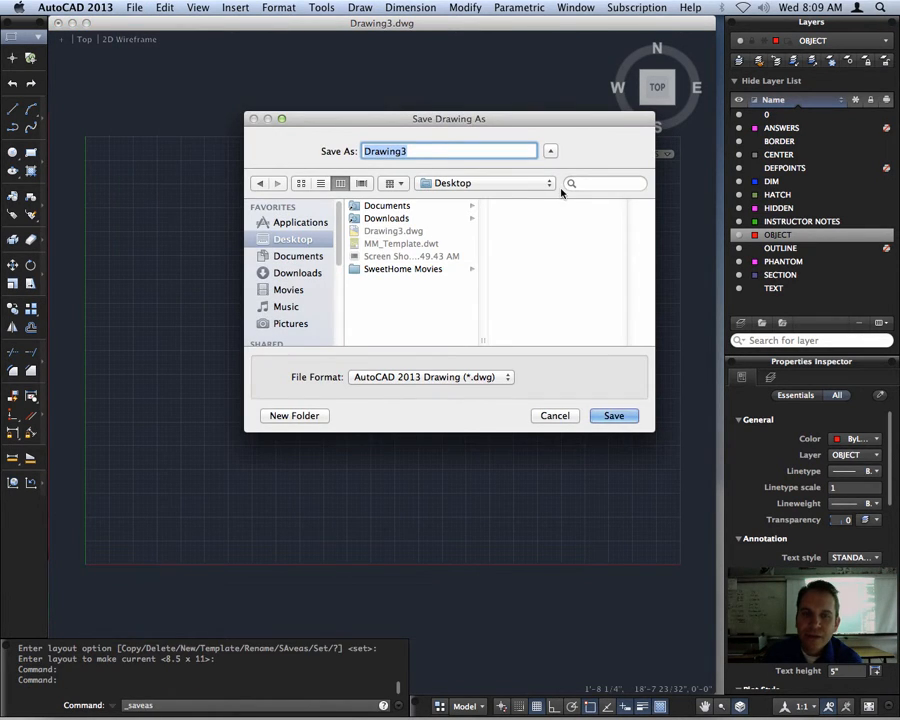
click(508, 377)
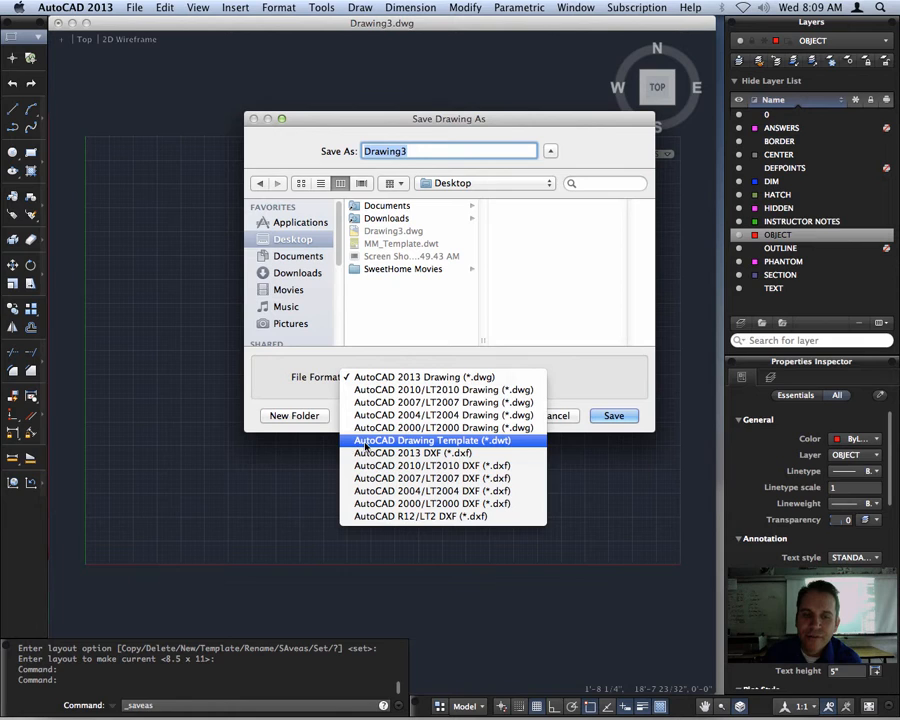
click(478, 446)
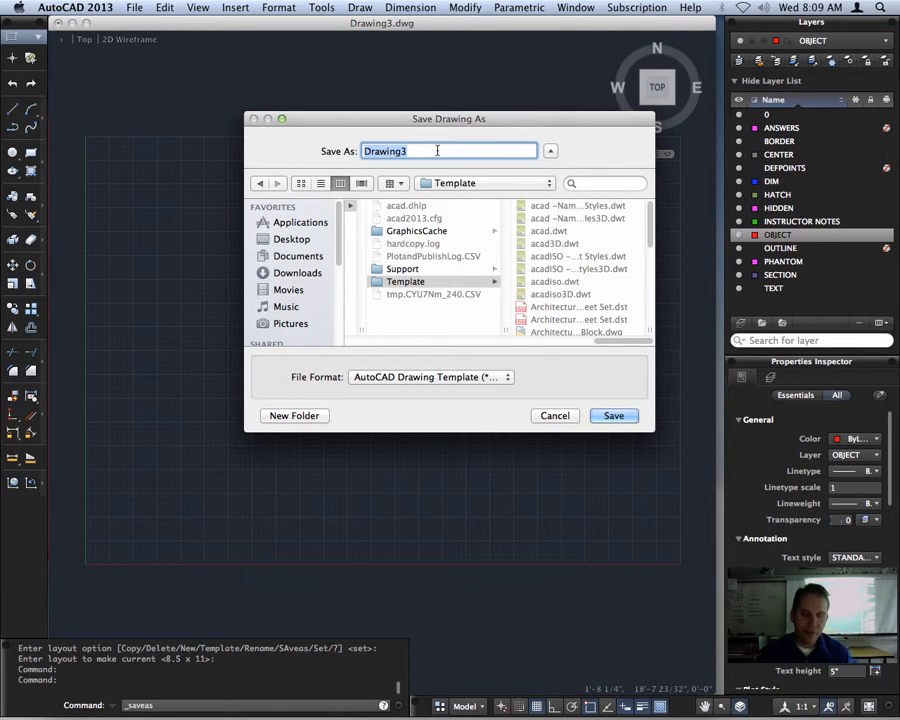
text(ARCHI)
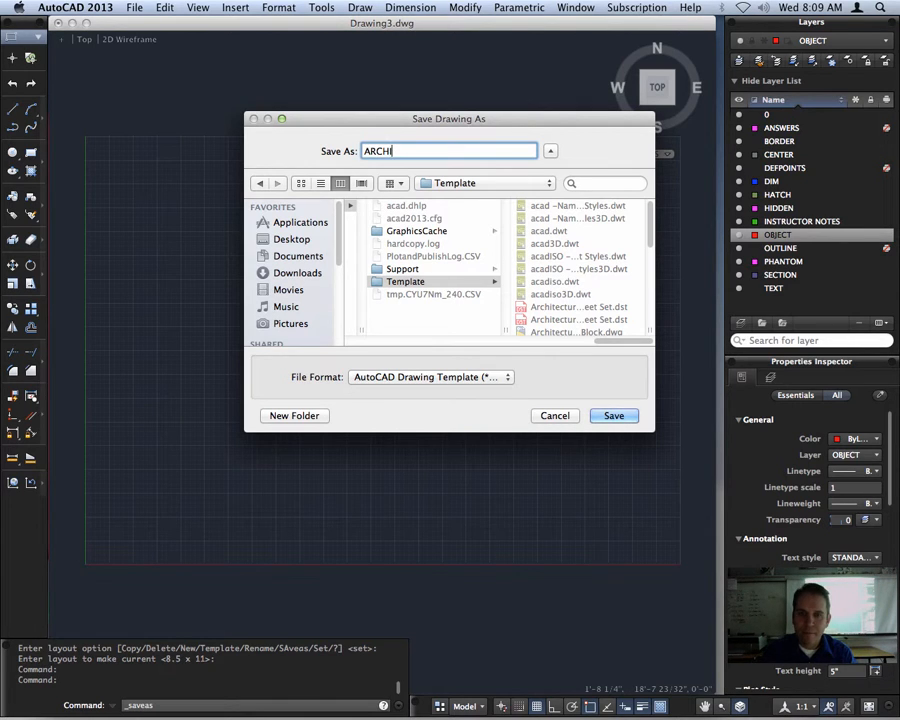
drag(651, 230, 641, 298)
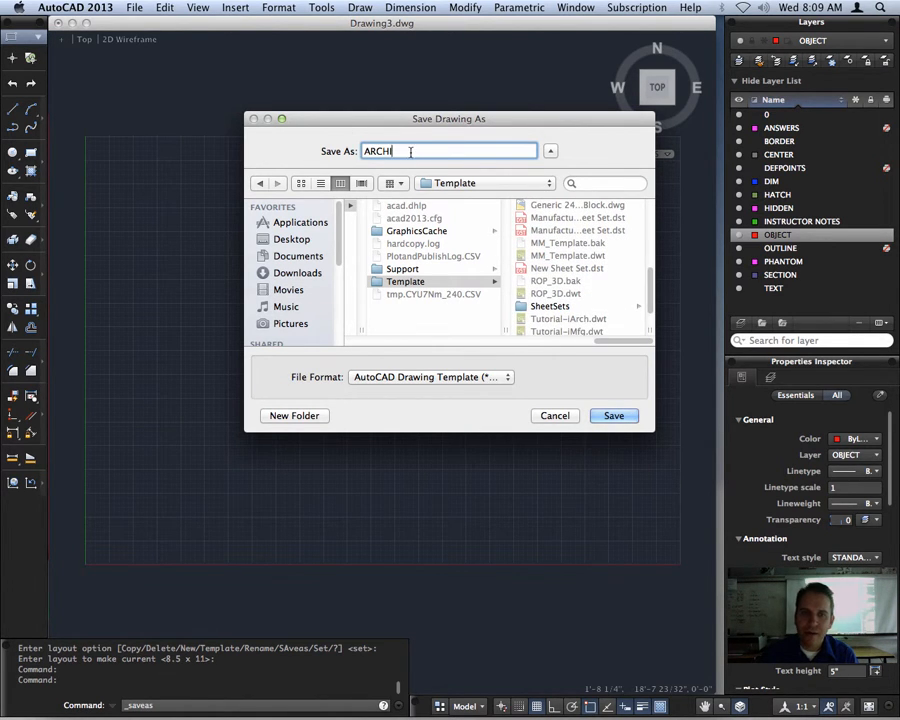
text(_)
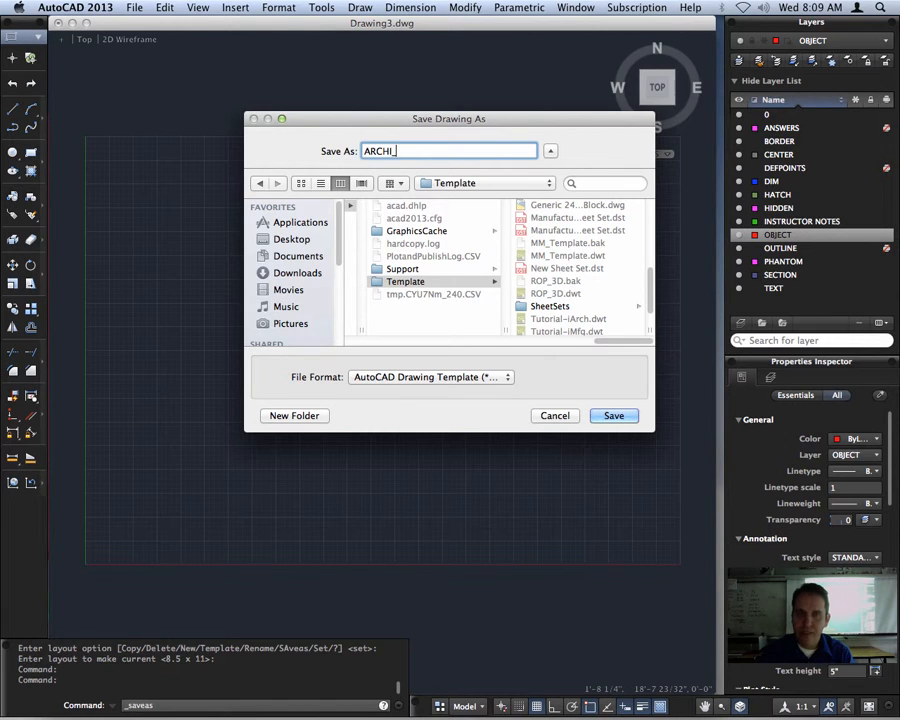
text(Template)
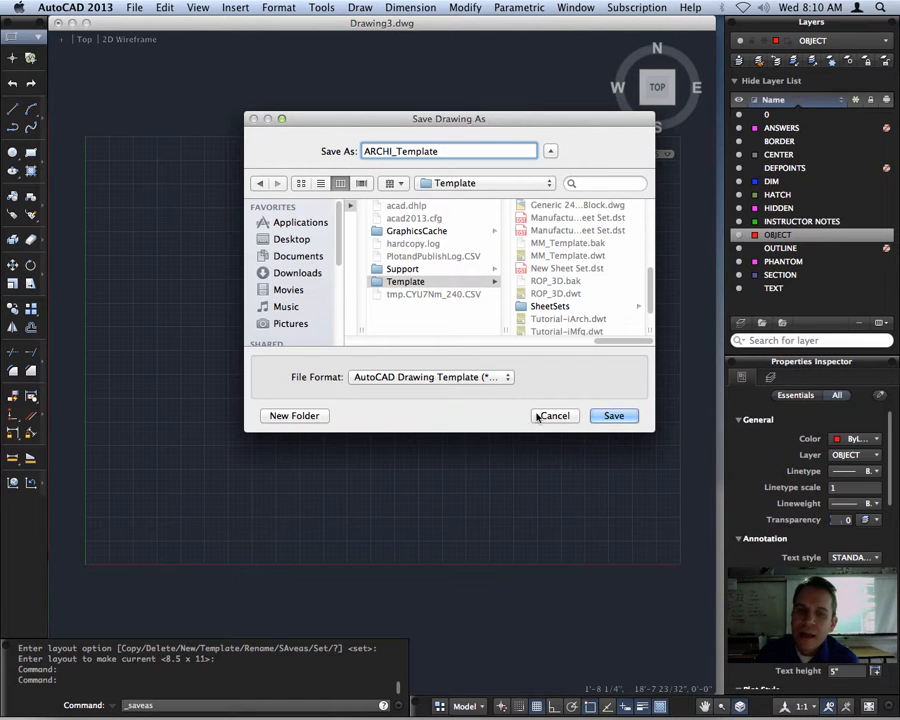
click(614, 416)
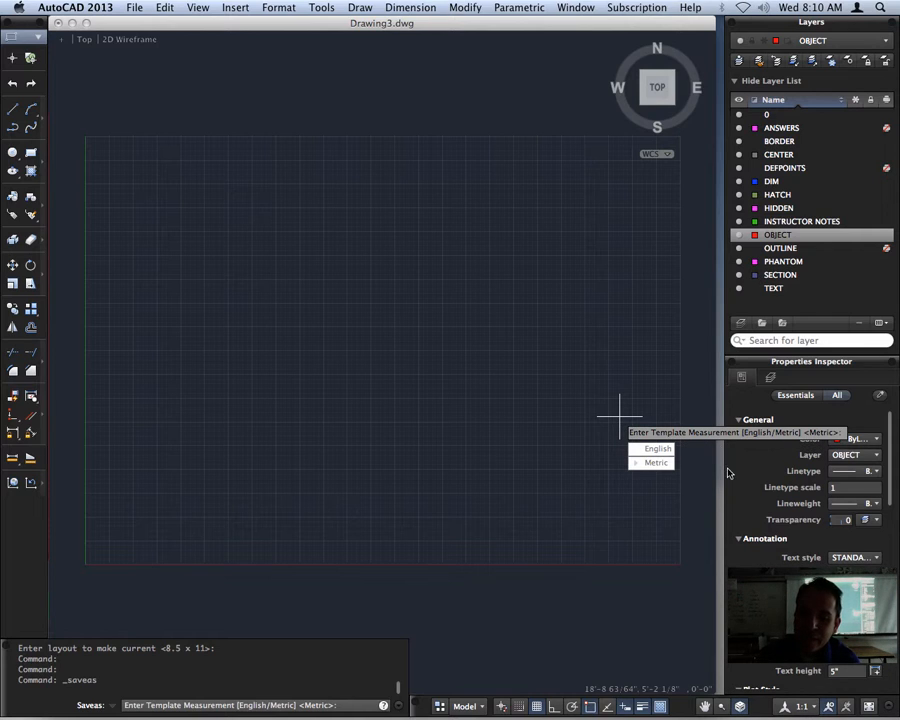
click(658, 450)
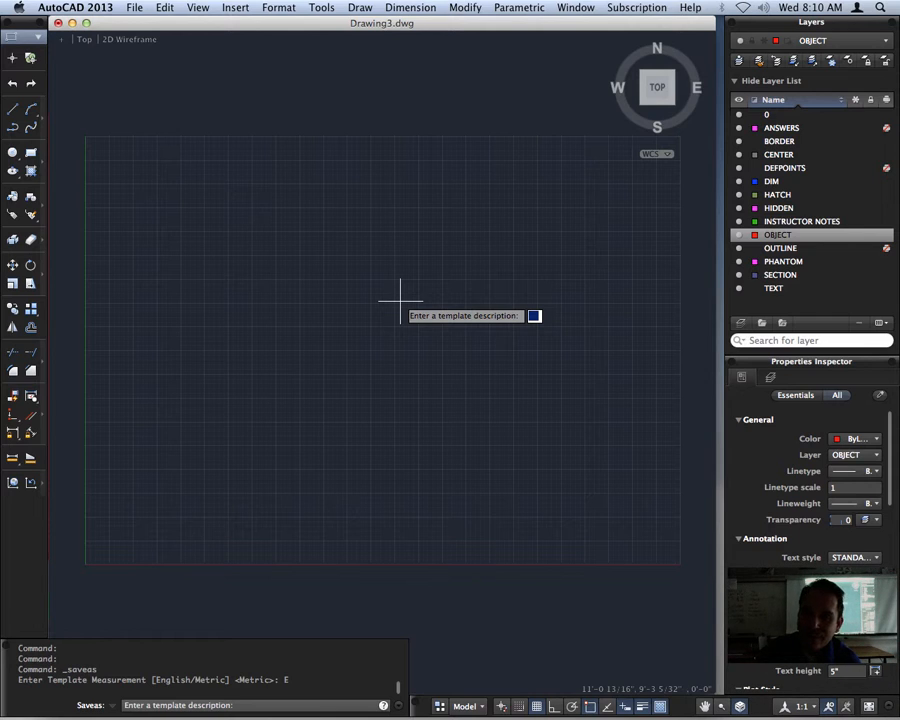
key(Return)
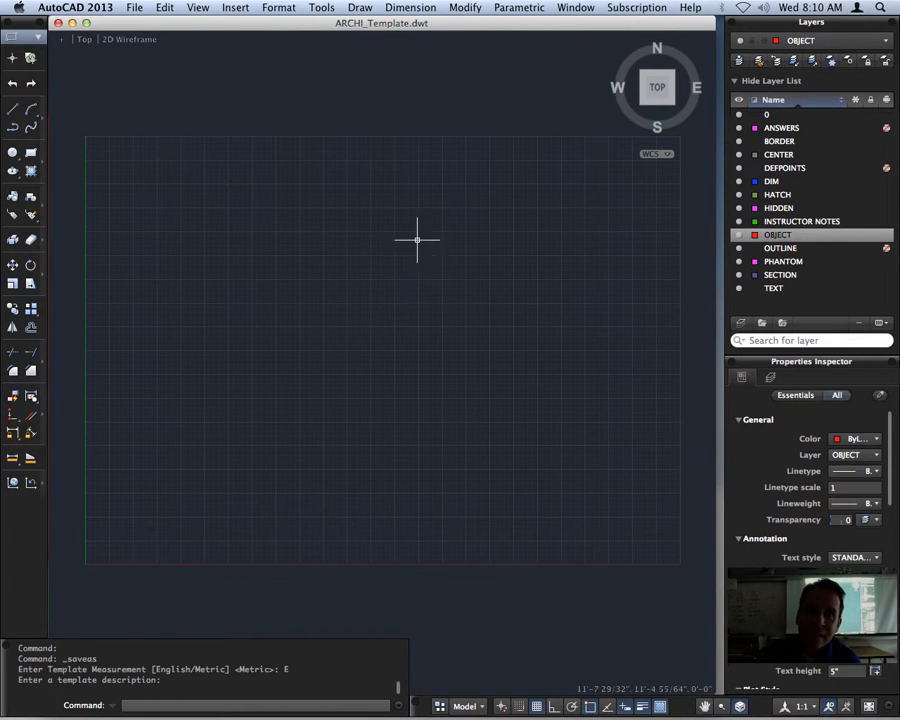
Look for ARCHI_Template.dwt among the templates offered for a new drawing, and cancel without creating a drawing
click(133, 8)
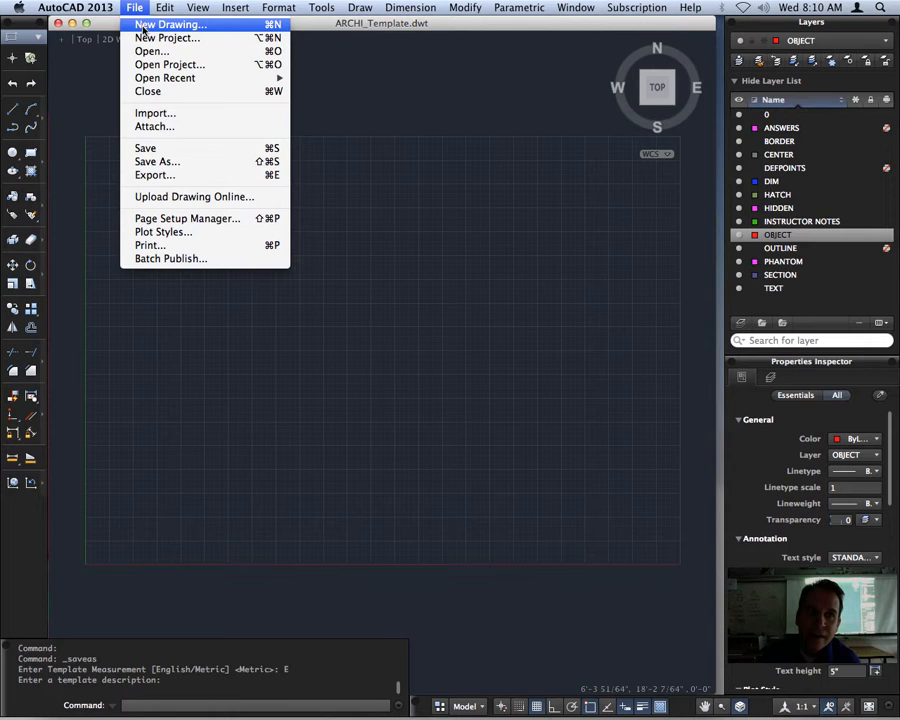
click(143, 24)
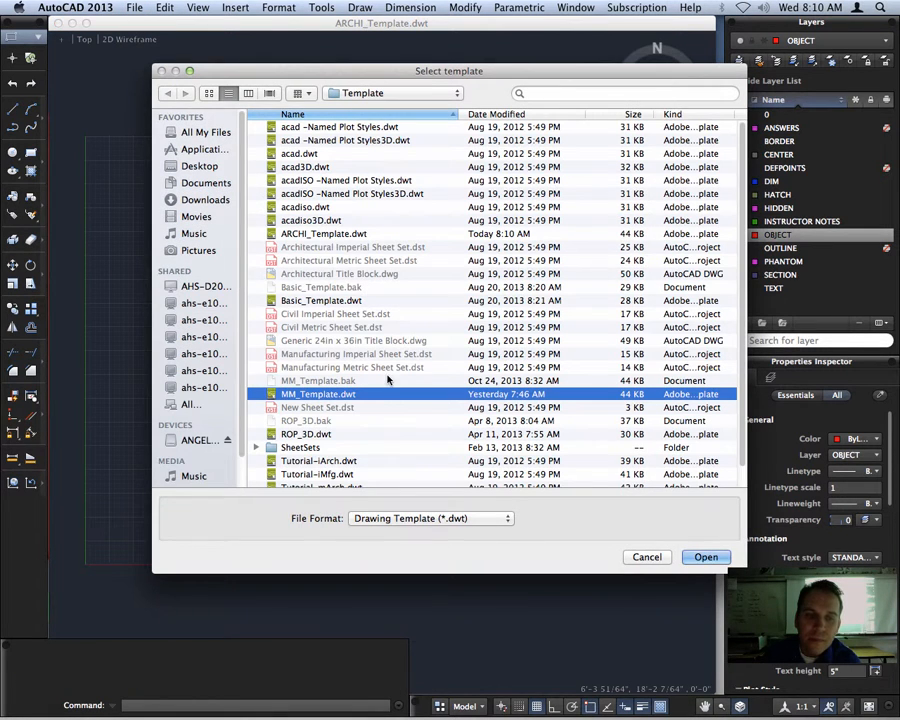
click(292, 234)
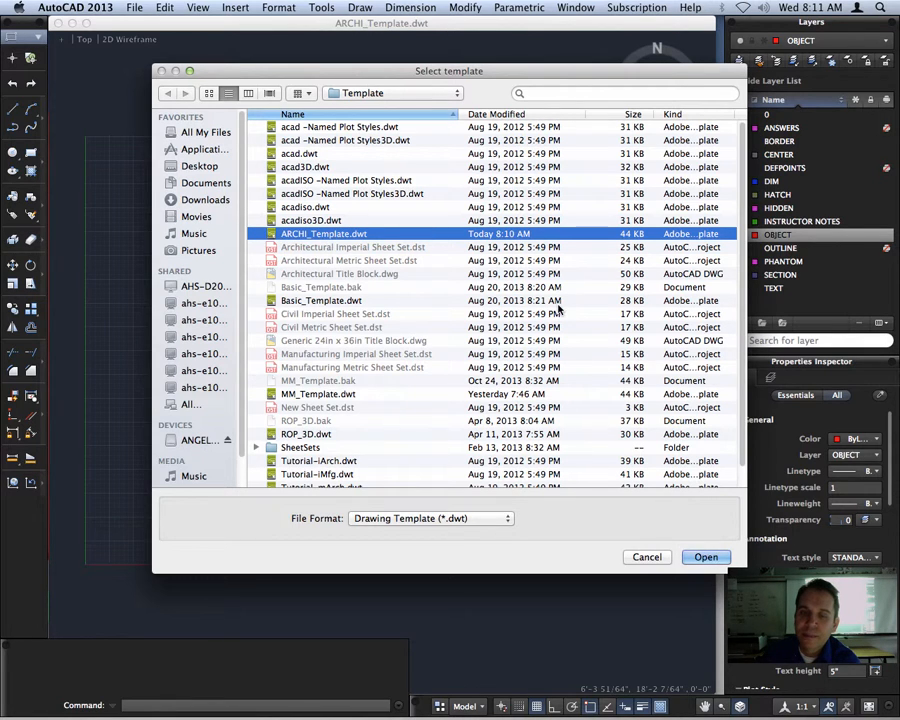
click(647, 558)
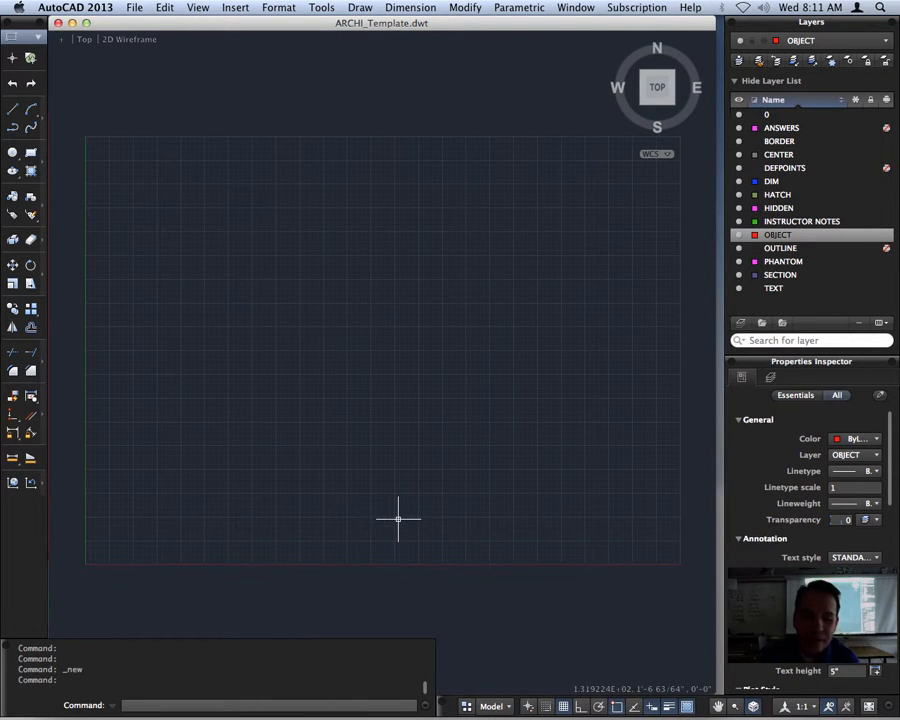